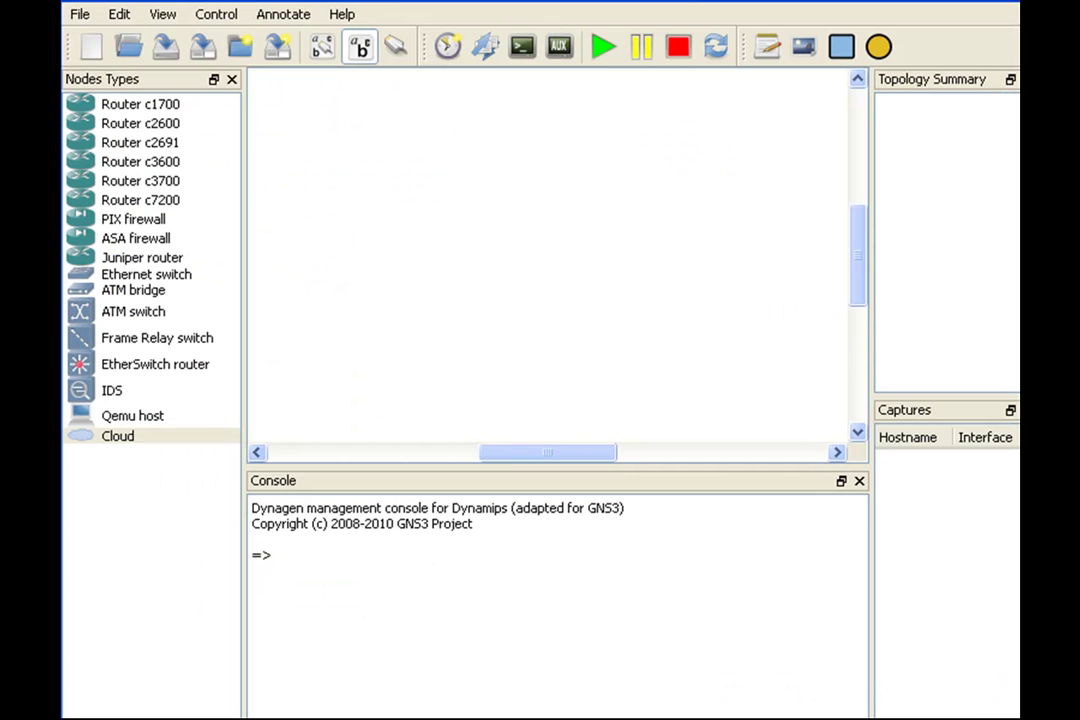
# Step: In the Qemu ASA preferences, name the new ASA entry AHA-ASA
pyautogui.click(117, 14)
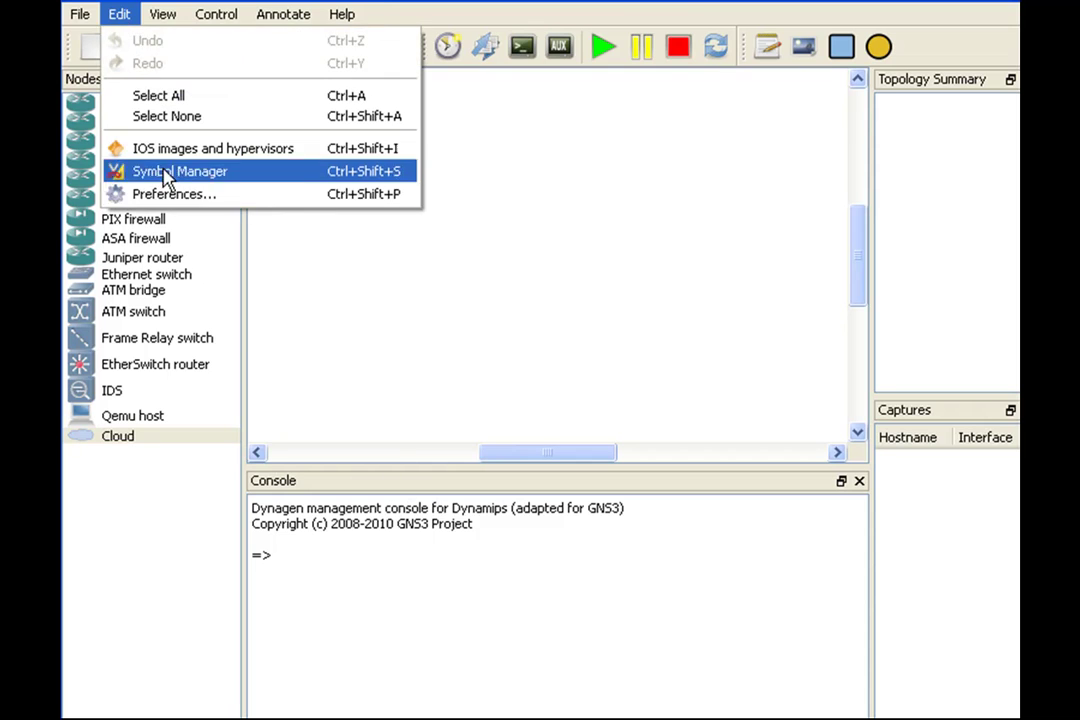
pyautogui.click(172, 200)
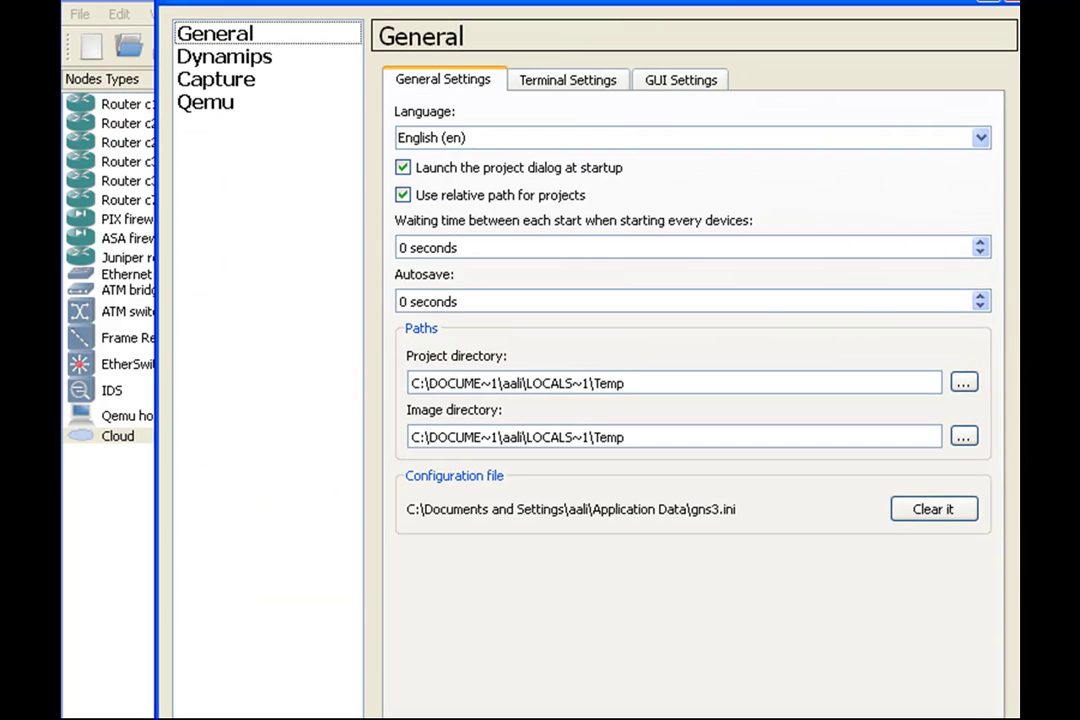
pyautogui.moveTo(453, 2); pyautogui.dragTo(362, 26)
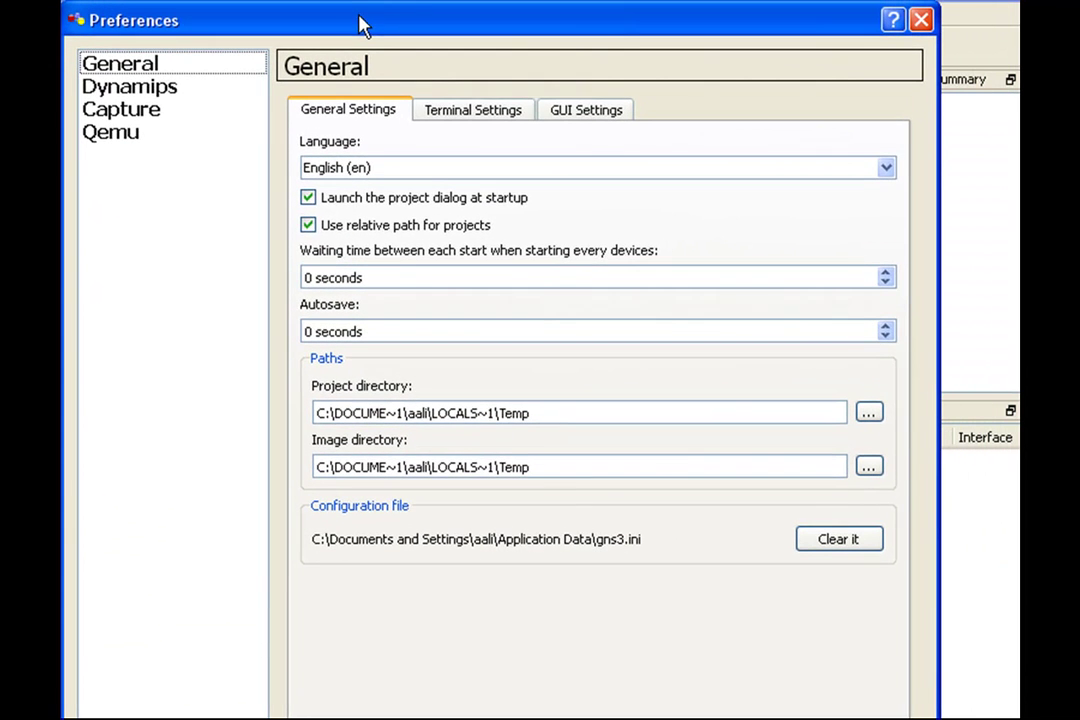
pyautogui.click(114, 134)
pyautogui.click(644, 112)
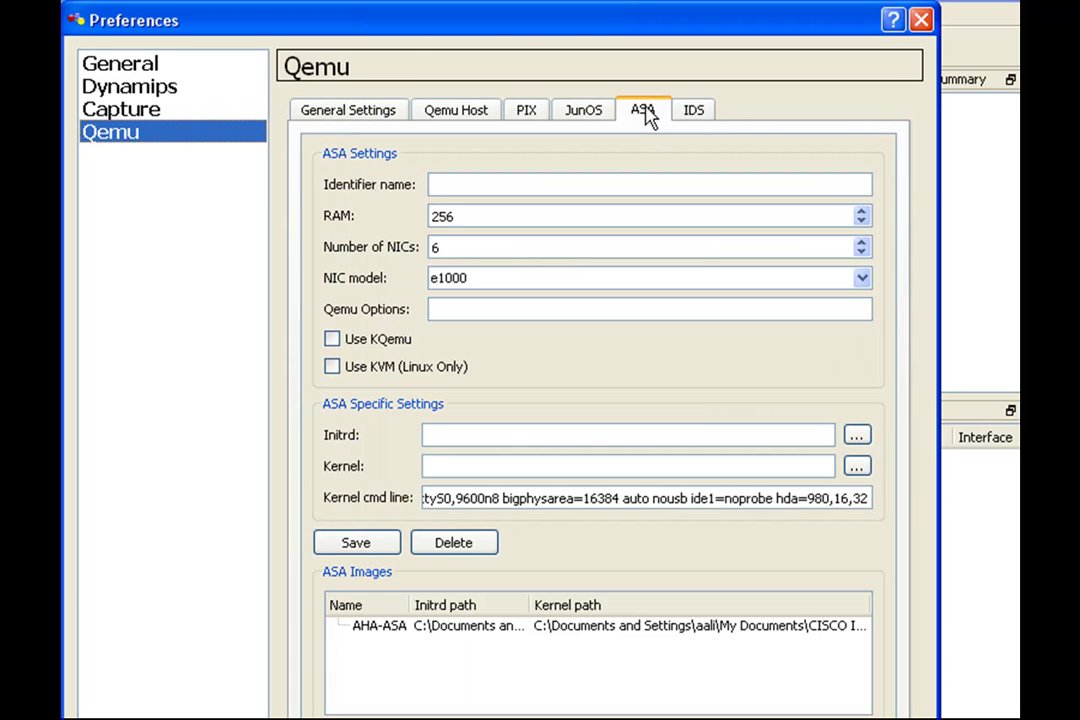
pyautogui.click(644, 184)
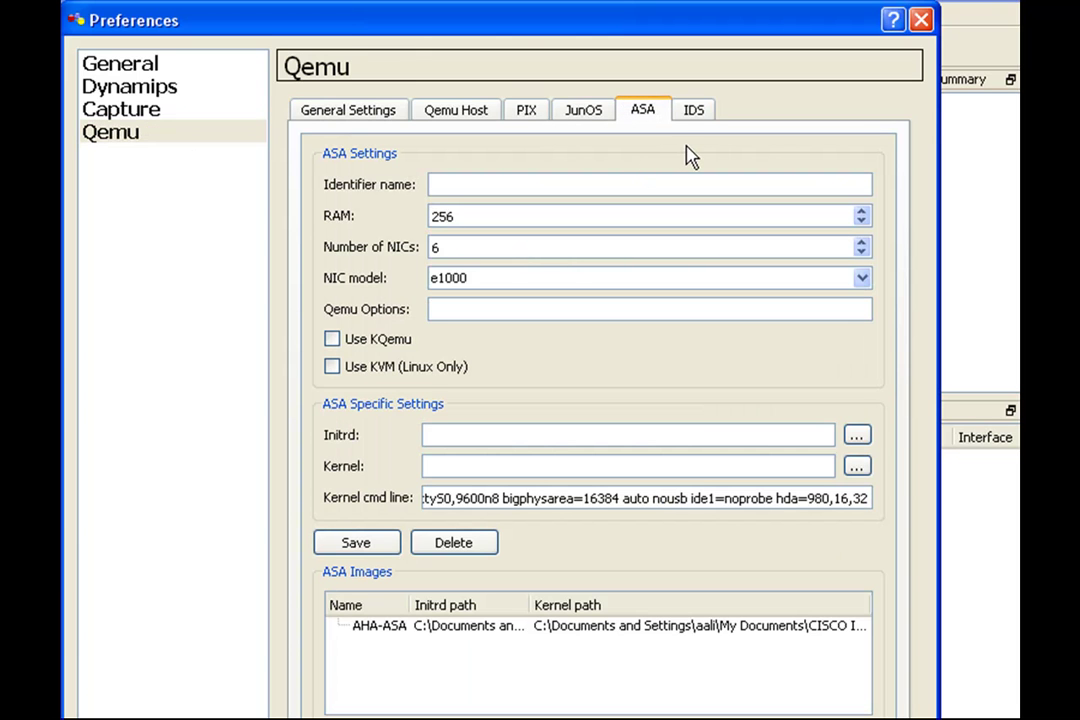
pyautogui.write('AHA-ASA')
# Step: Set the ASA RAM to 512 and the NIC model to i82559er
pyautogui.click(862, 212)
pyautogui.click(861, 212)
pyautogui.click(861, 212)
pyautogui.click(861, 212)
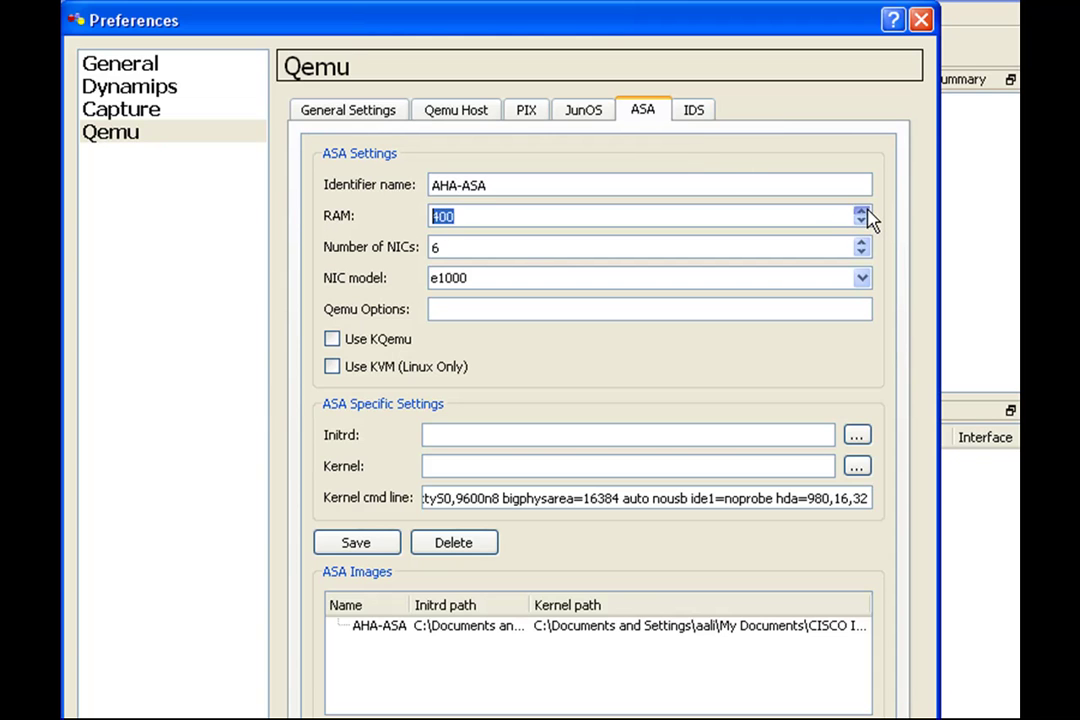
pyautogui.click(861, 212)
pyautogui.click(861, 212)
pyautogui.click(861, 212)
pyautogui.click(861, 212)
pyautogui.click(863, 281)
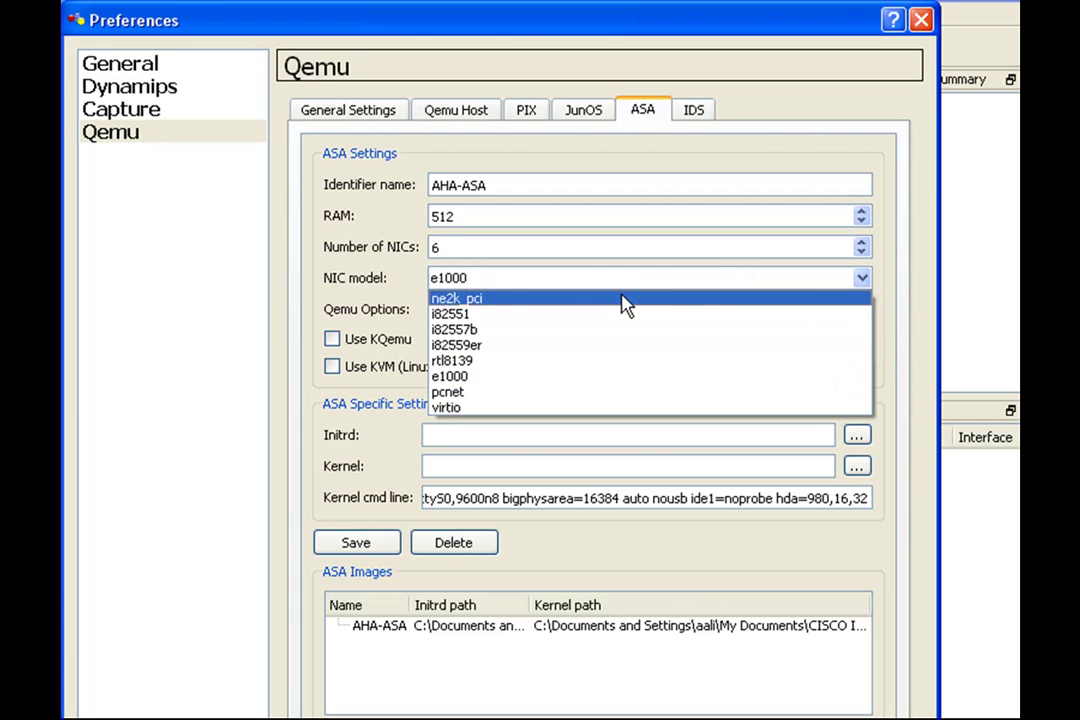
pyautogui.click(593, 349)
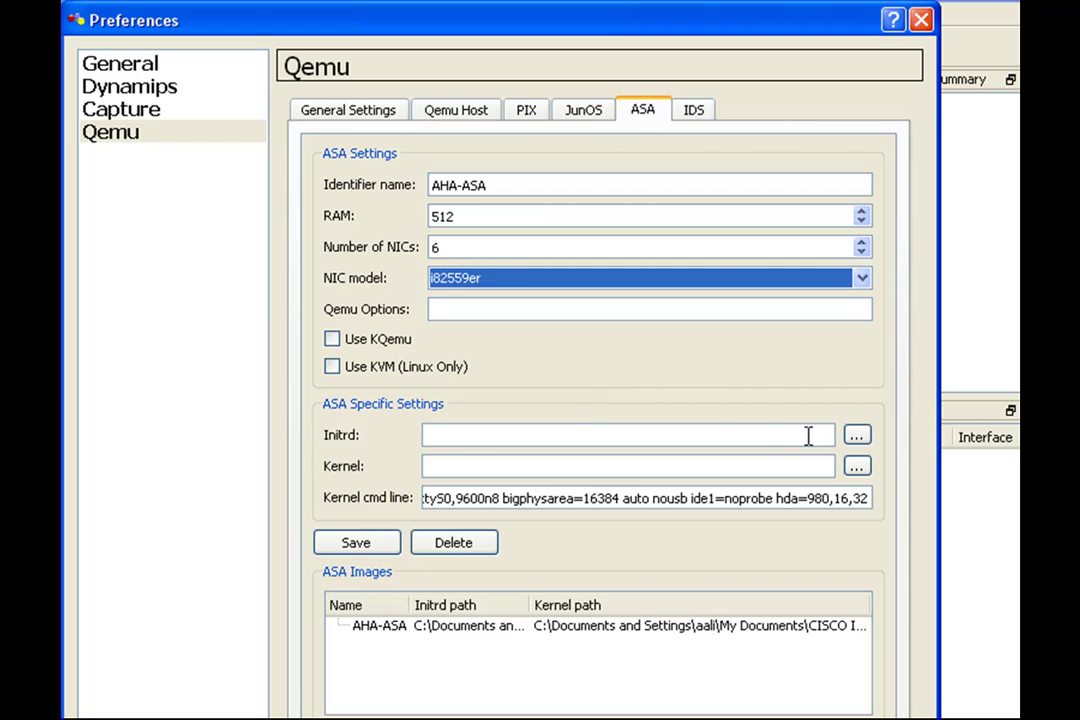
# Step: Choose asa802-k8.initrd.gz from CISCO IOS_1\Unpacked IOS as the initrd
pyautogui.click(857, 436)
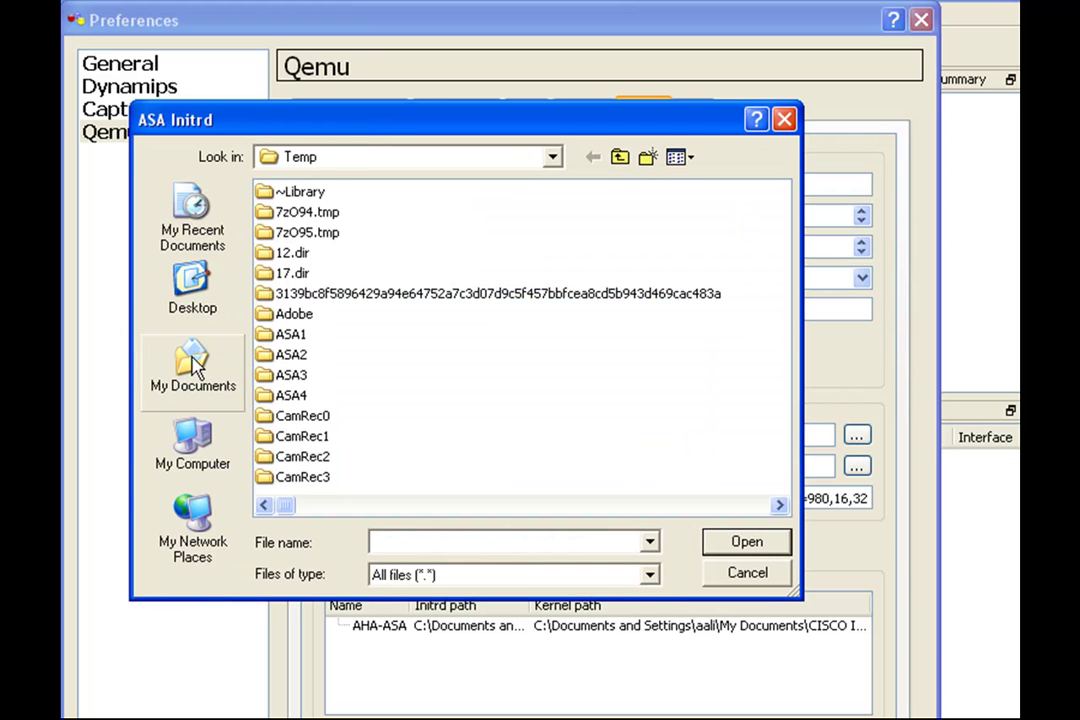
pyautogui.click(193, 368)
pyautogui.doubleClick(300, 291)
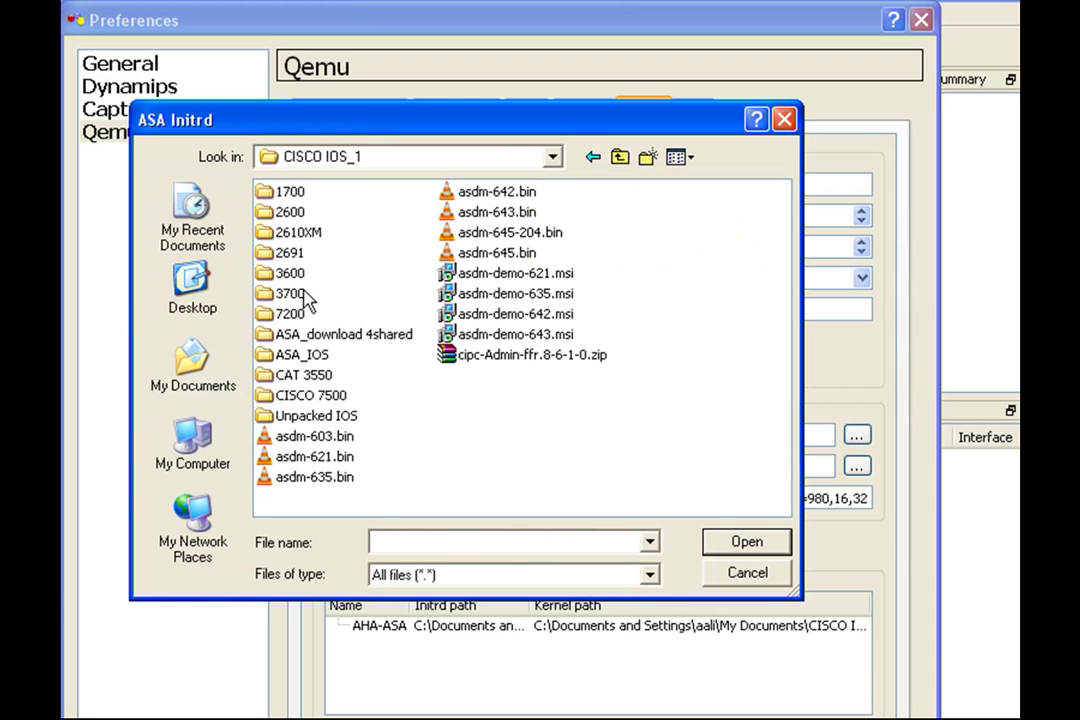
pyautogui.doubleClick(300, 415)
pyautogui.click(310, 273)
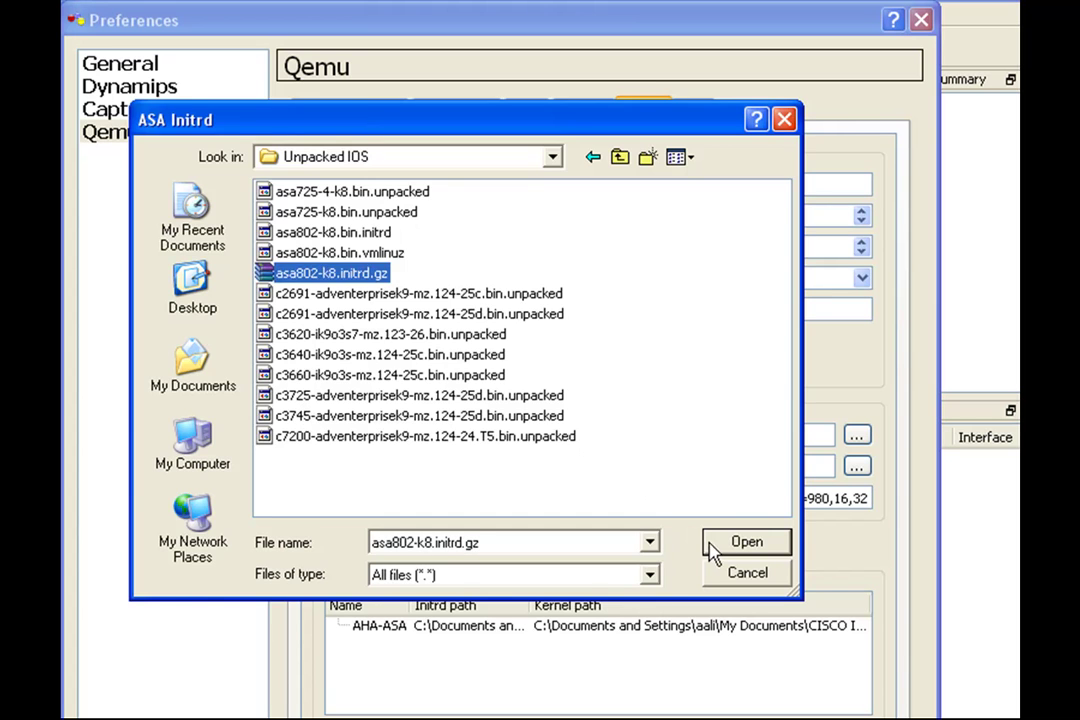
pyautogui.click(746, 542)
# Step: Choose asa802-k8.bin.vmlinuz as the kernel and save the ASA settings
pyautogui.click(857, 466)
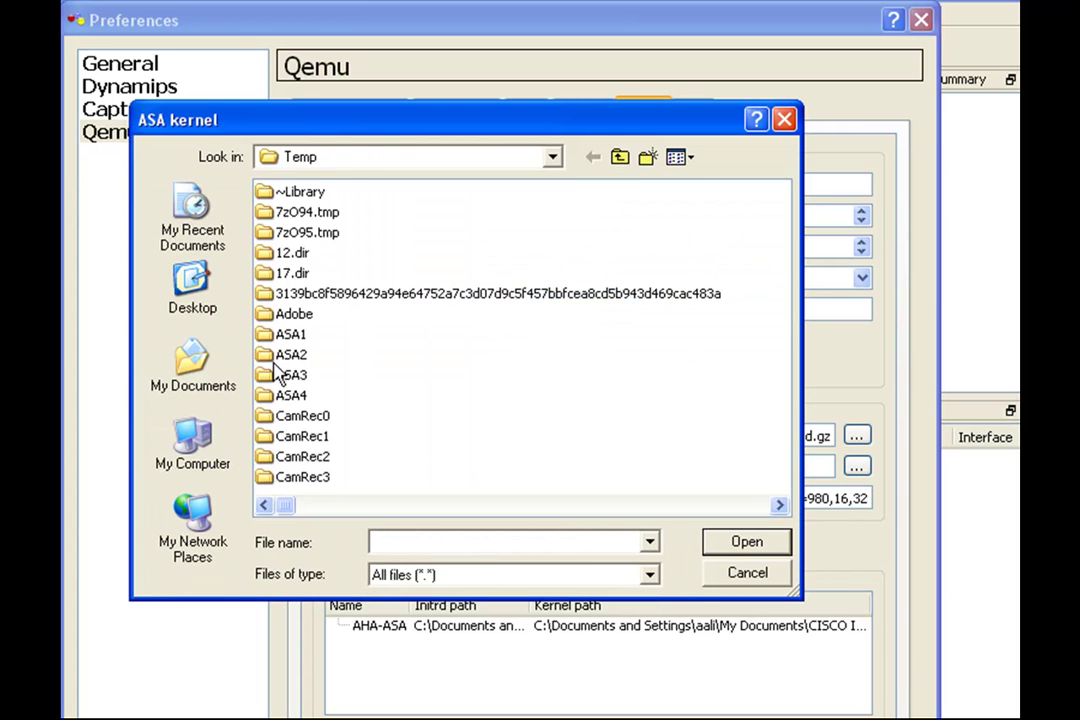
pyautogui.click(193, 368)
pyautogui.doubleClick(315, 294)
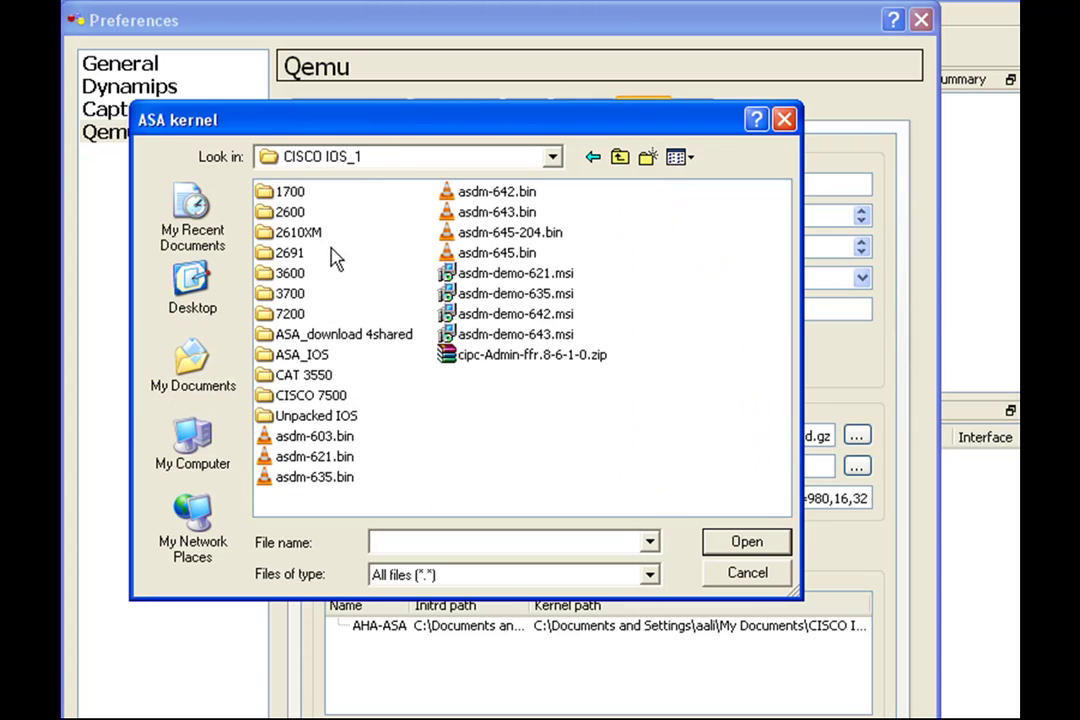
pyautogui.doubleClick(313, 415)
pyautogui.click(365, 252)
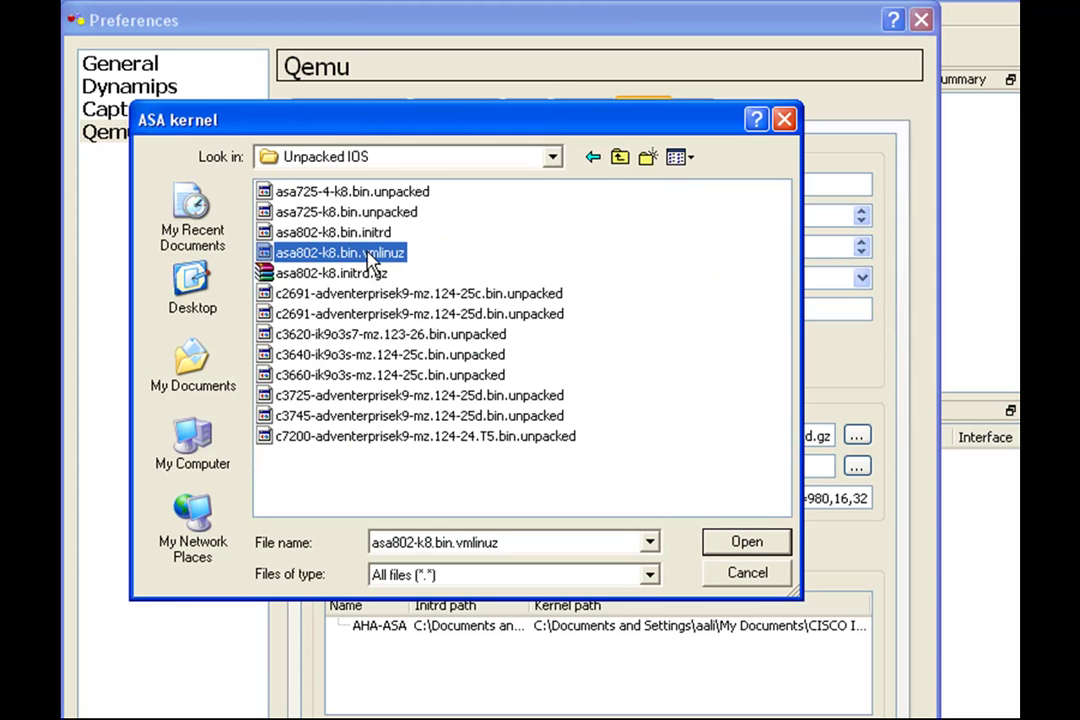
pyautogui.click(712, 548)
pyautogui.click(388, 545)
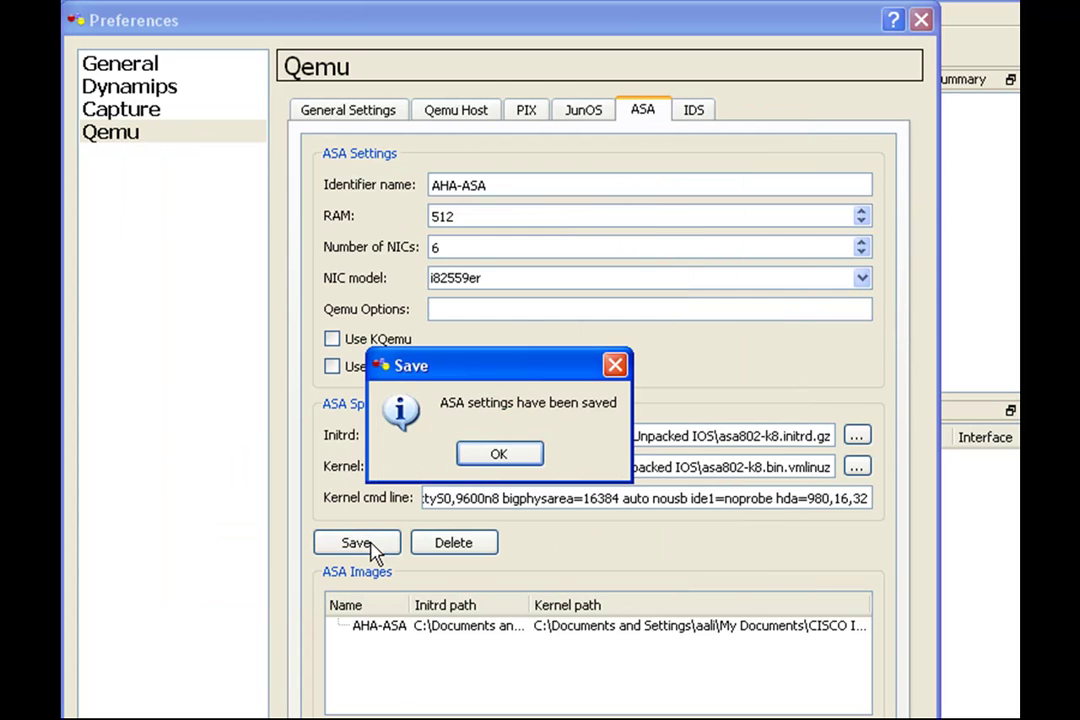
pyautogui.click(499, 458)
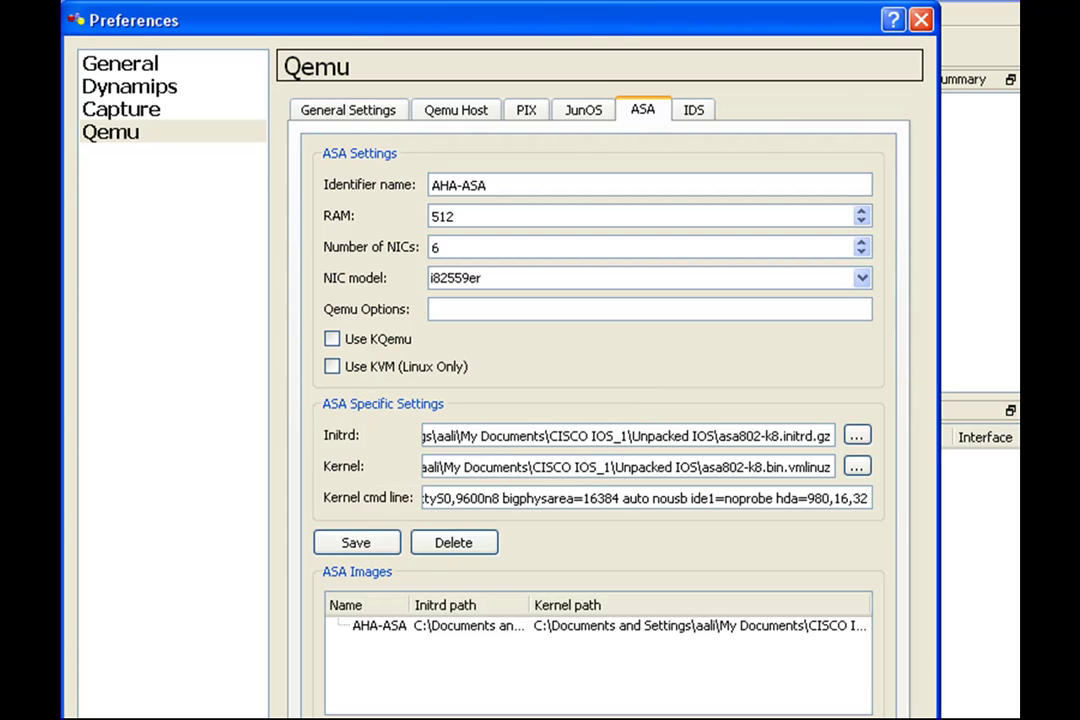
# Step: Place firewall ASA1, switch SW1 beside it, and cloud C1 below them
pyautogui.press('Return')
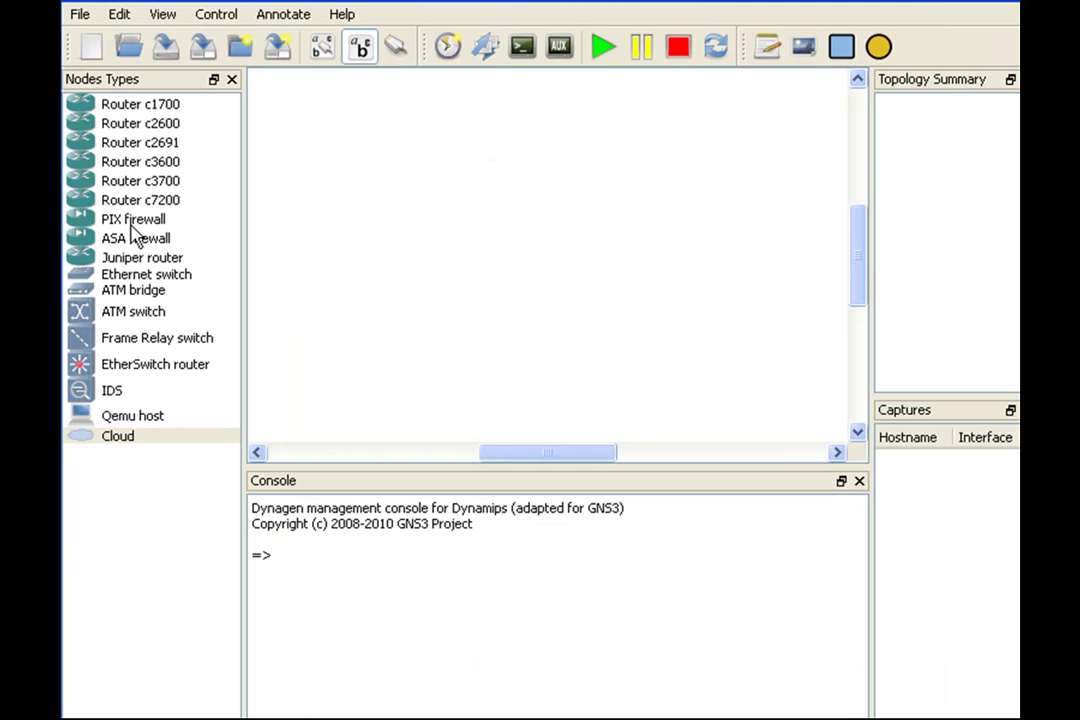
pyautogui.moveTo(89, 239); pyautogui.dragTo(495, 165)
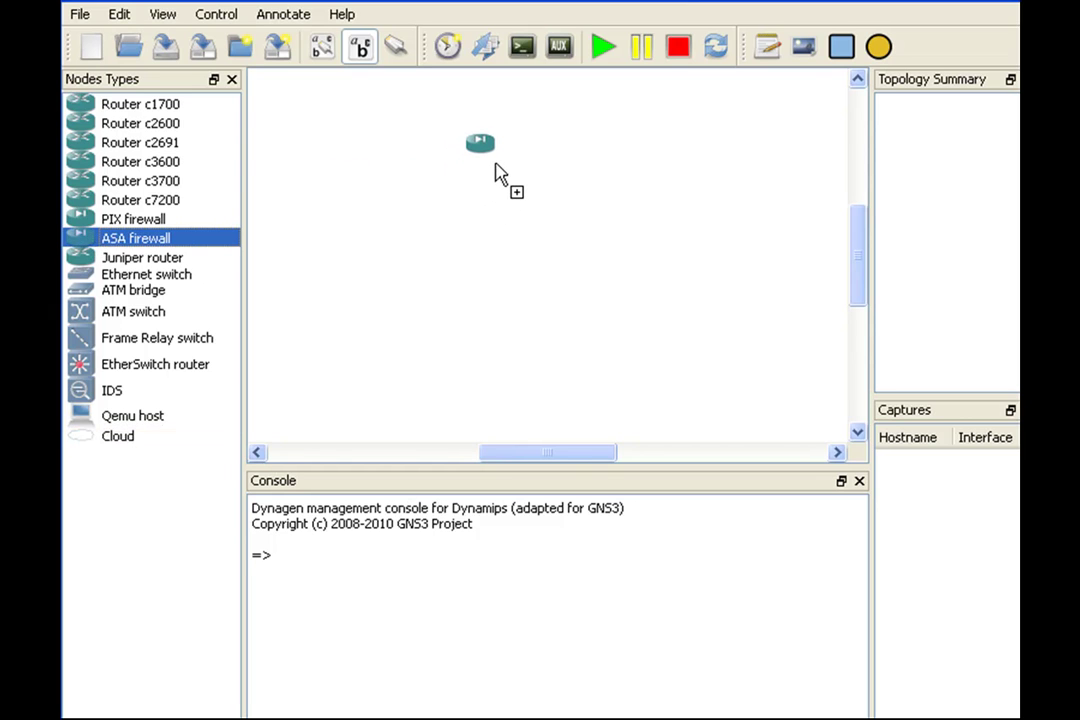
pyautogui.moveTo(500, 175); pyautogui.dragTo(497, 174)
pyautogui.moveTo(140, 274); pyautogui.dragTo(676, 198)
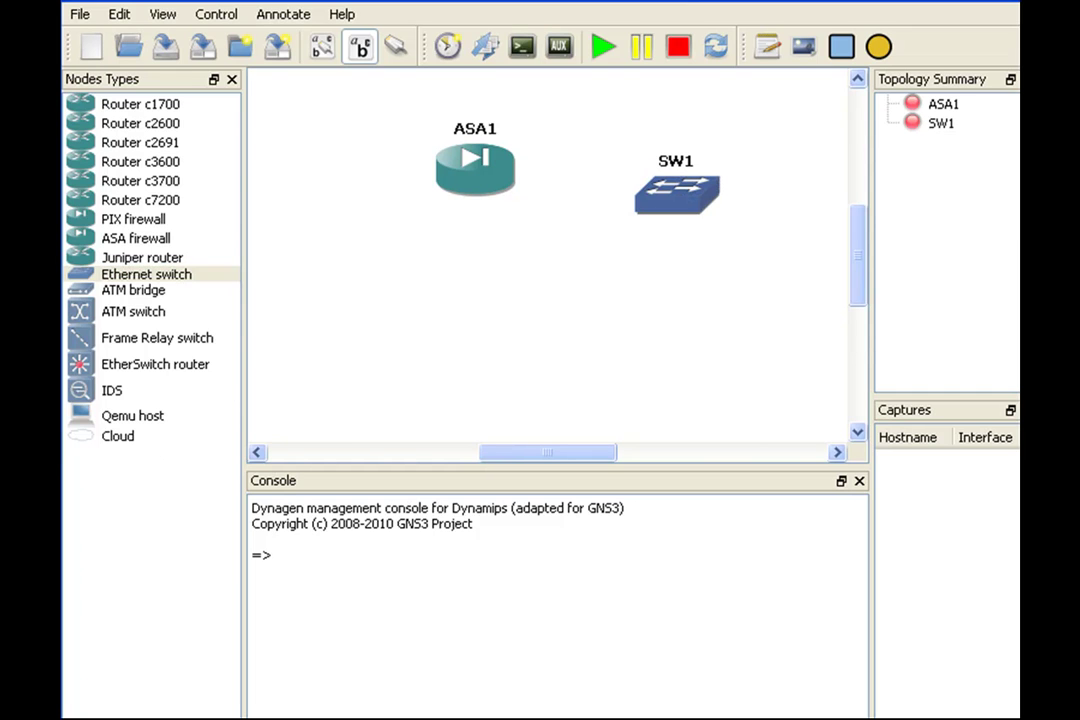
pyautogui.moveTo(80, 442); pyautogui.dragTo(571, 322)
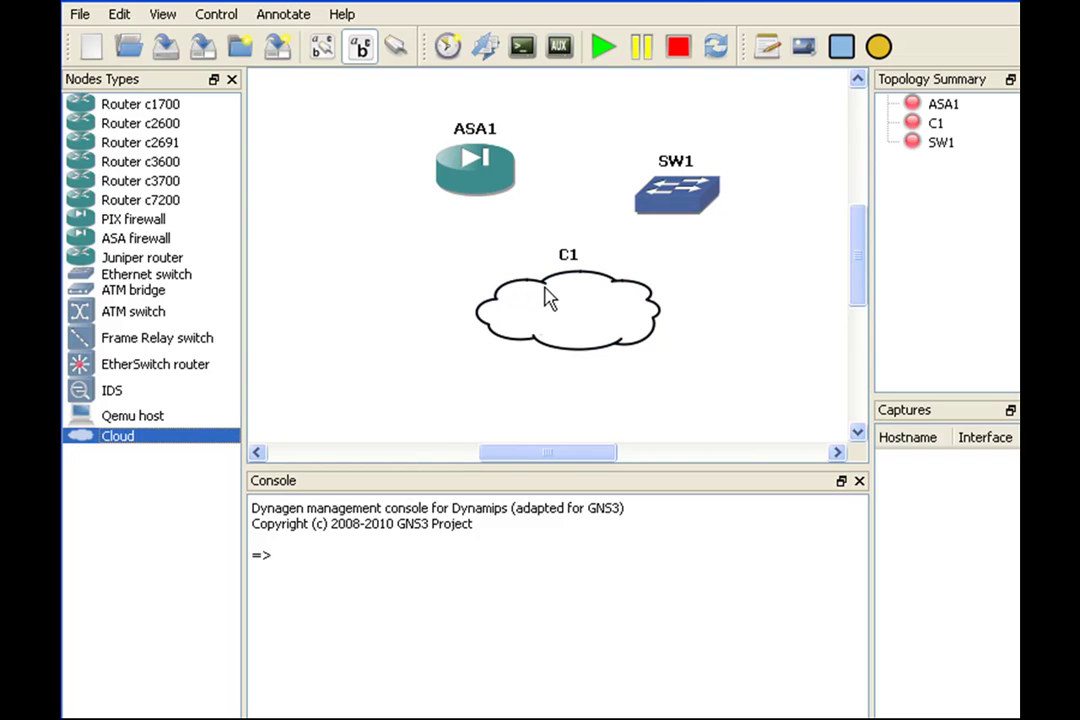
# Step: Bind cloud C1's generic Ethernet NIO to the MS LoopBack adapter
pyautogui.rightClick(546, 292)
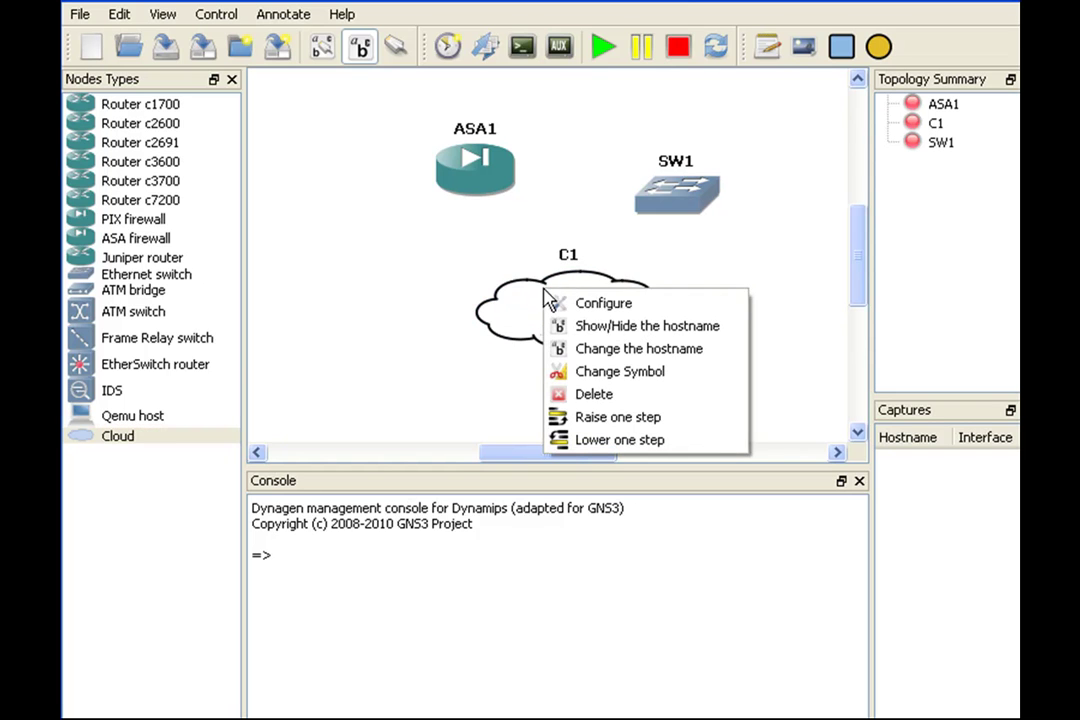
pyautogui.click(603, 303)
pyautogui.moveTo(436, 17); pyautogui.dragTo(378, 28)
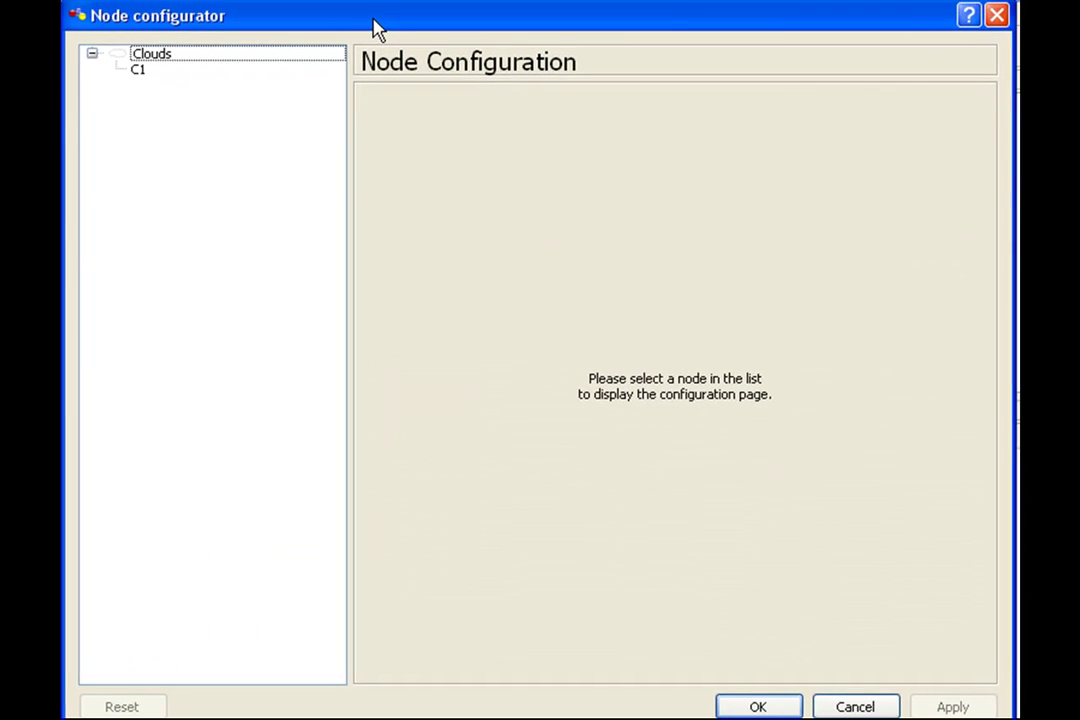
pyautogui.click(135, 70)
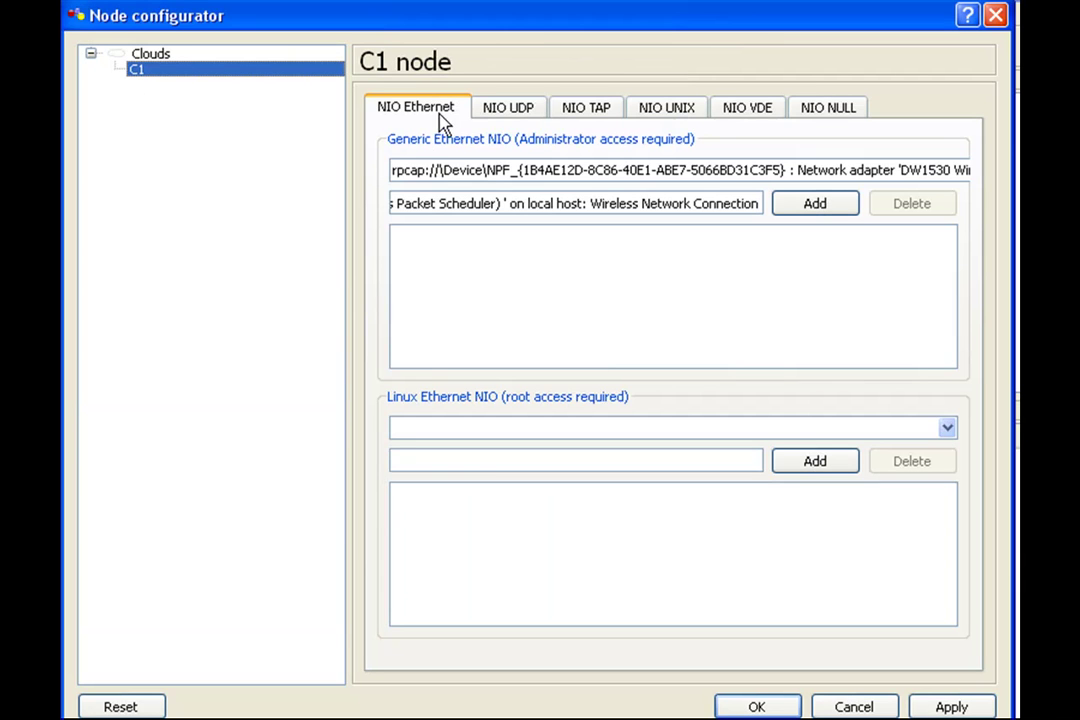
pyautogui.click(728, 172)
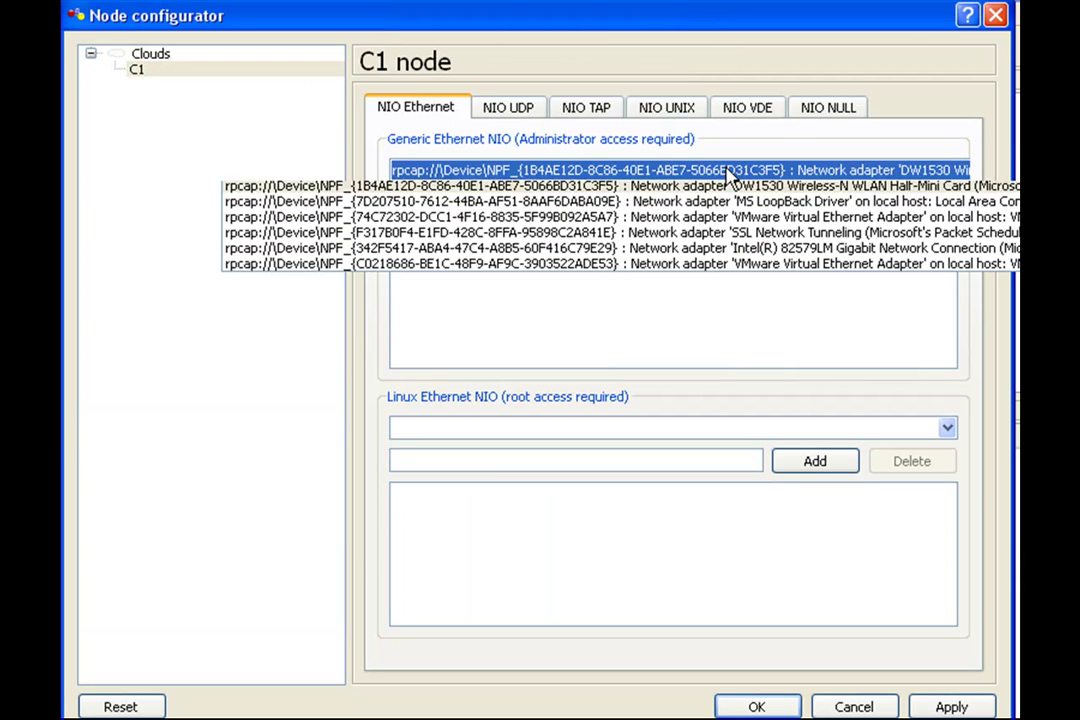
pyautogui.click(680, 201)
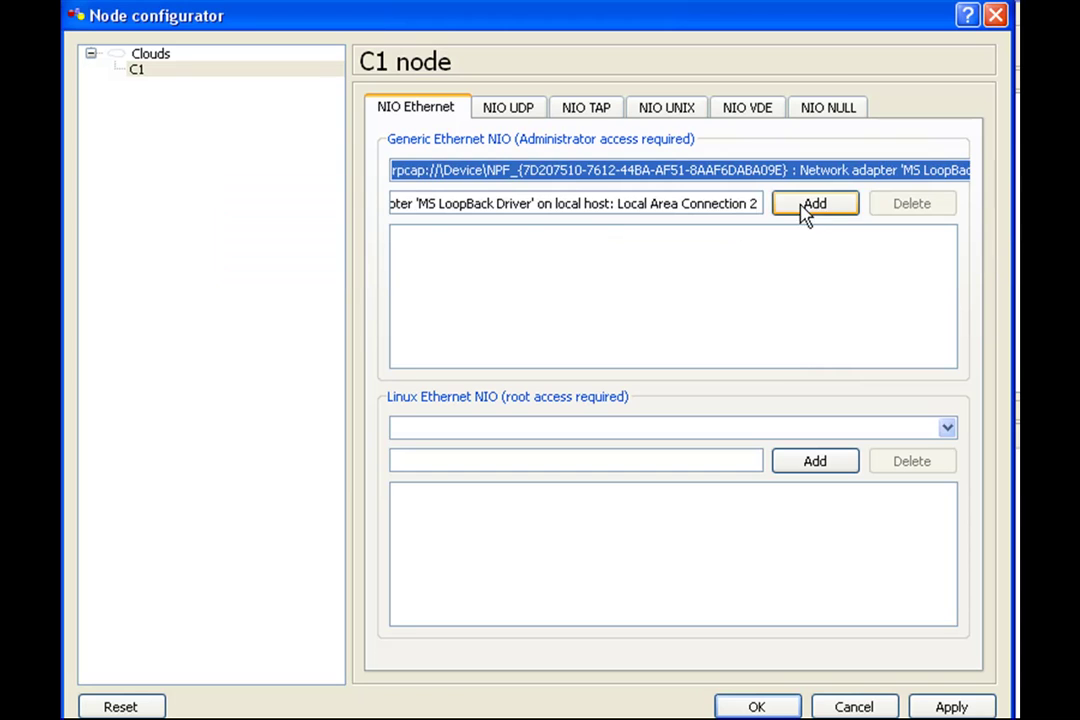
pyautogui.click(815, 206)
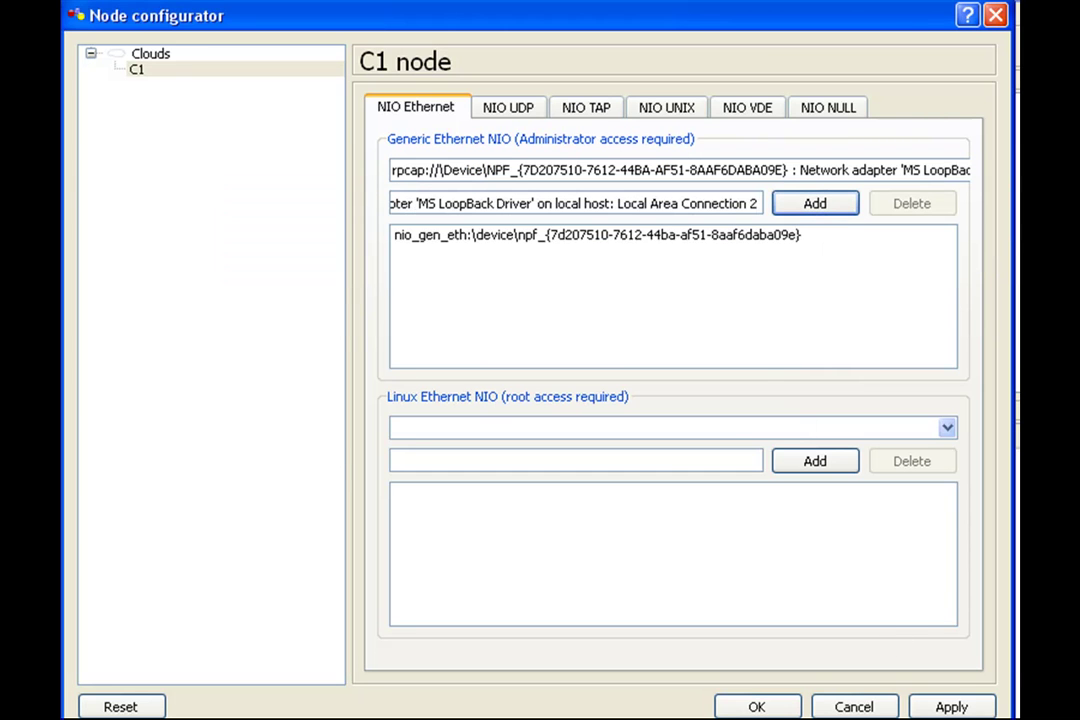
pyautogui.click(757, 706)
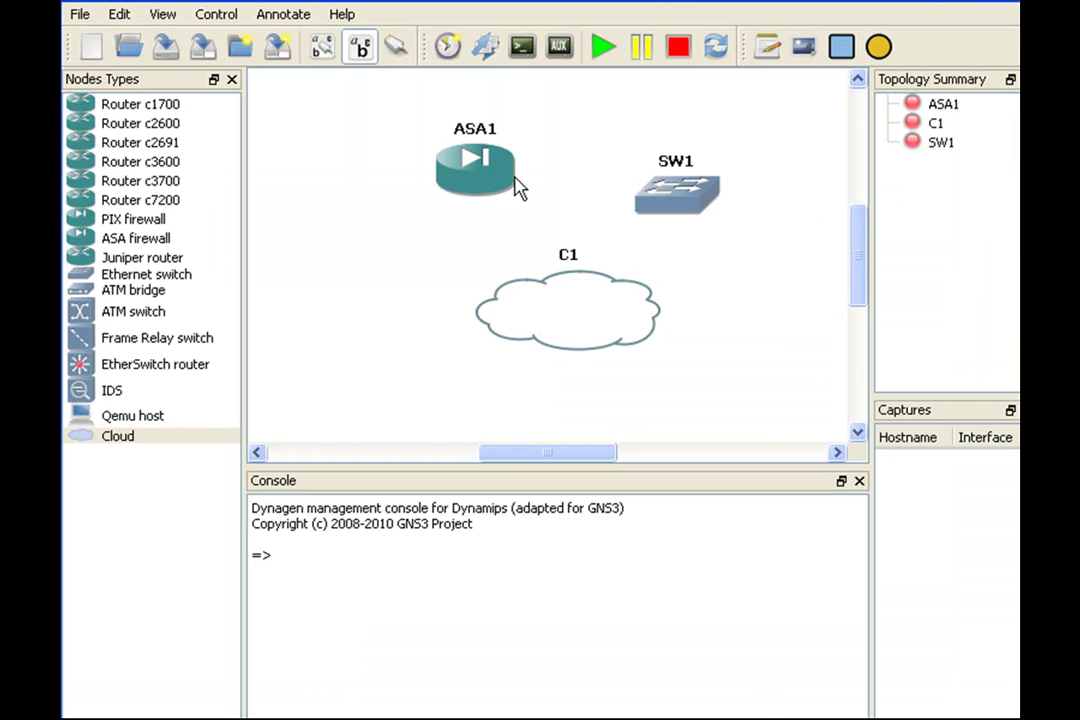
# Step: Draw a manual link from ASA1 interface e0 to SW1 port 1
pyautogui.click(397, 46)
pyautogui.click(443, 99)
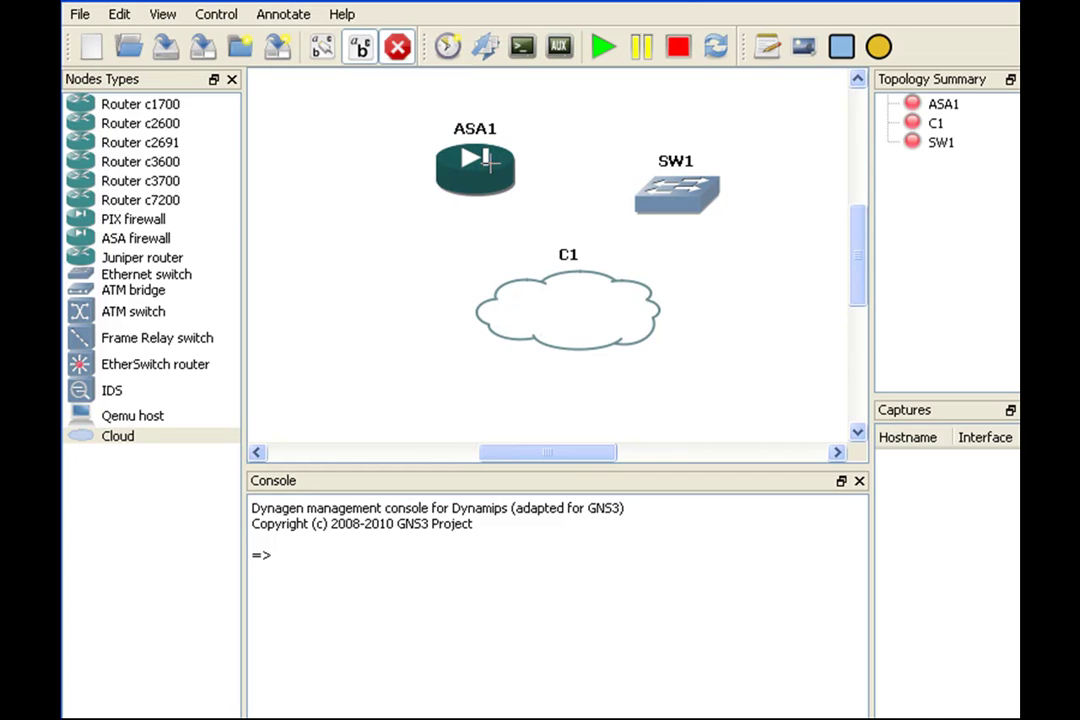
pyautogui.click(490, 162)
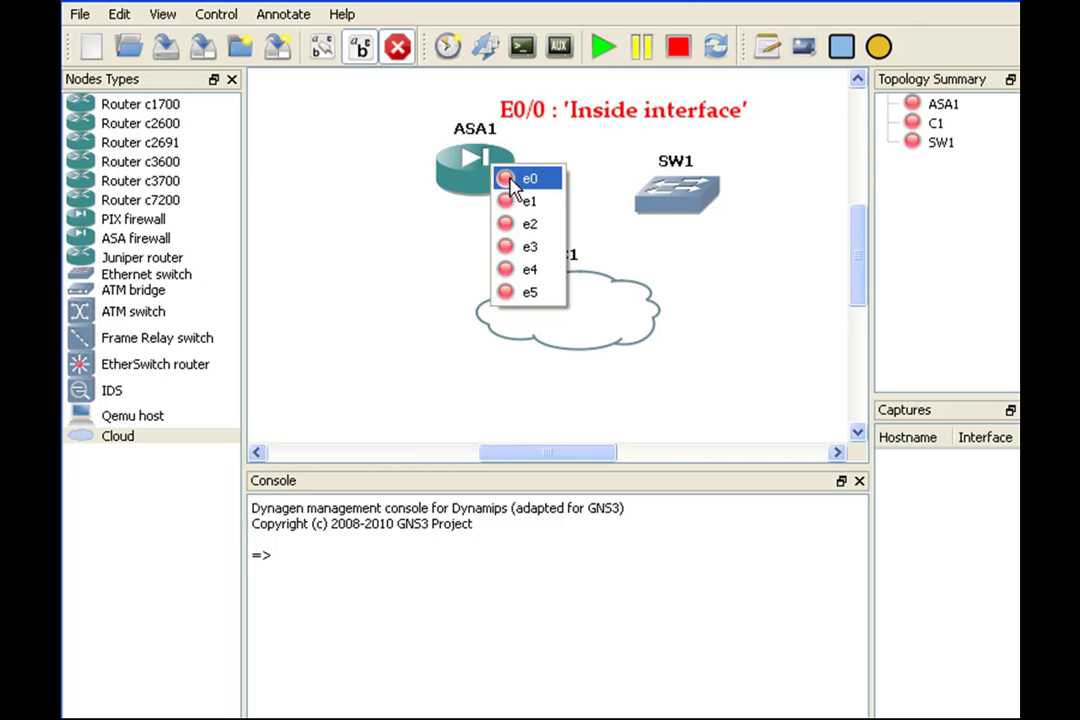
pyautogui.click(510, 180)
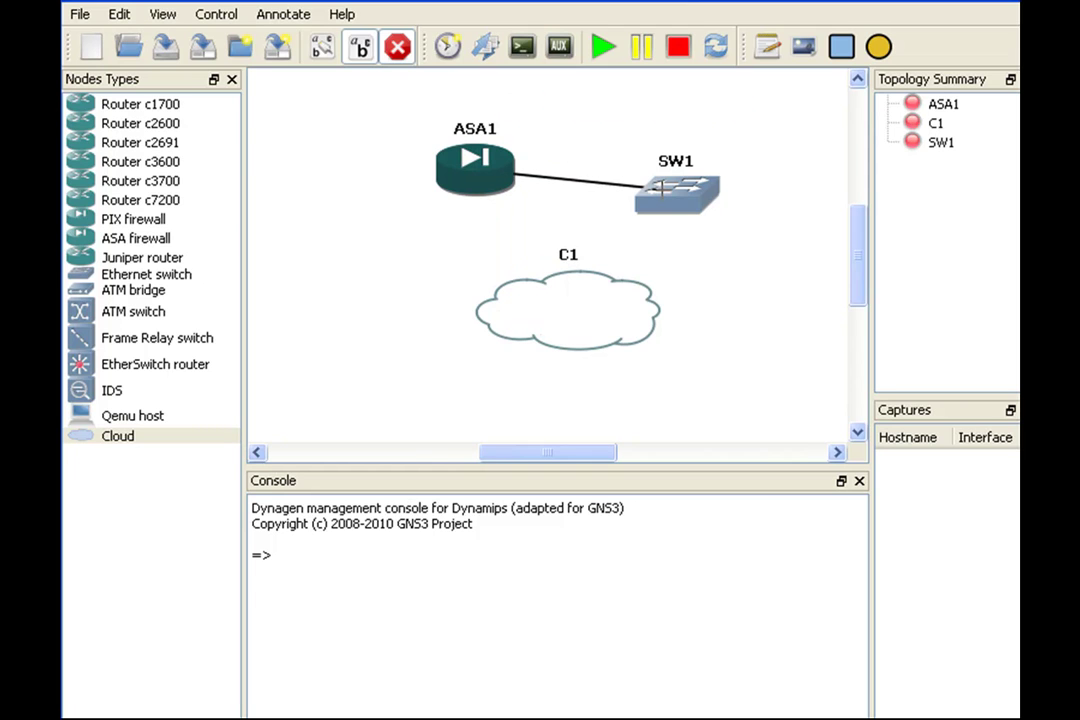
pyautogui.click(672, 200)
pyautogui.click(676, 205)
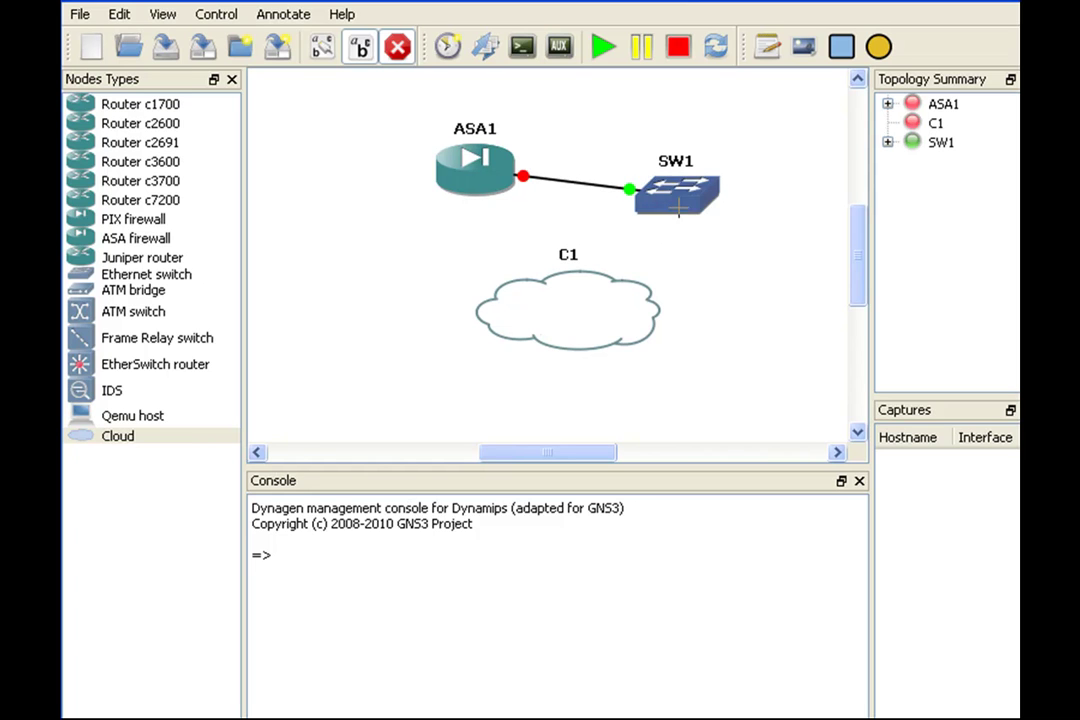
# Step: Link another SW1 port to C1's nio_gen_eth interface and stop drawing links
pyautogui.click(680, 210)
pyautogui.click(694, 378)
pyautogui.click(535, 307)
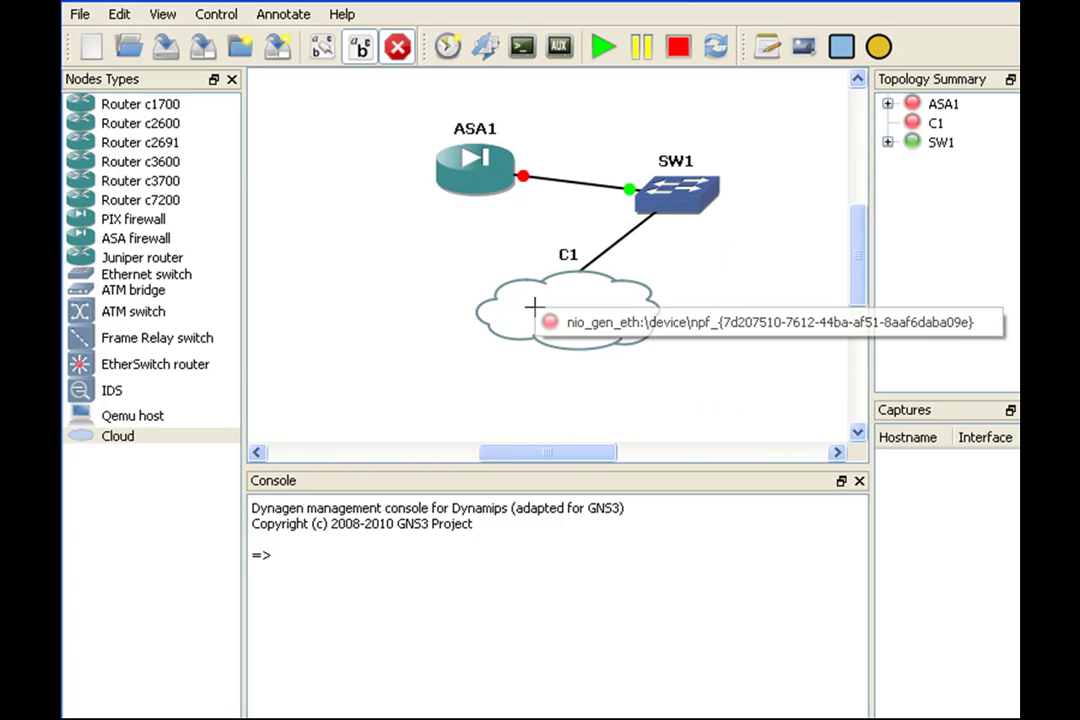
pyautogui.click(553, 328)
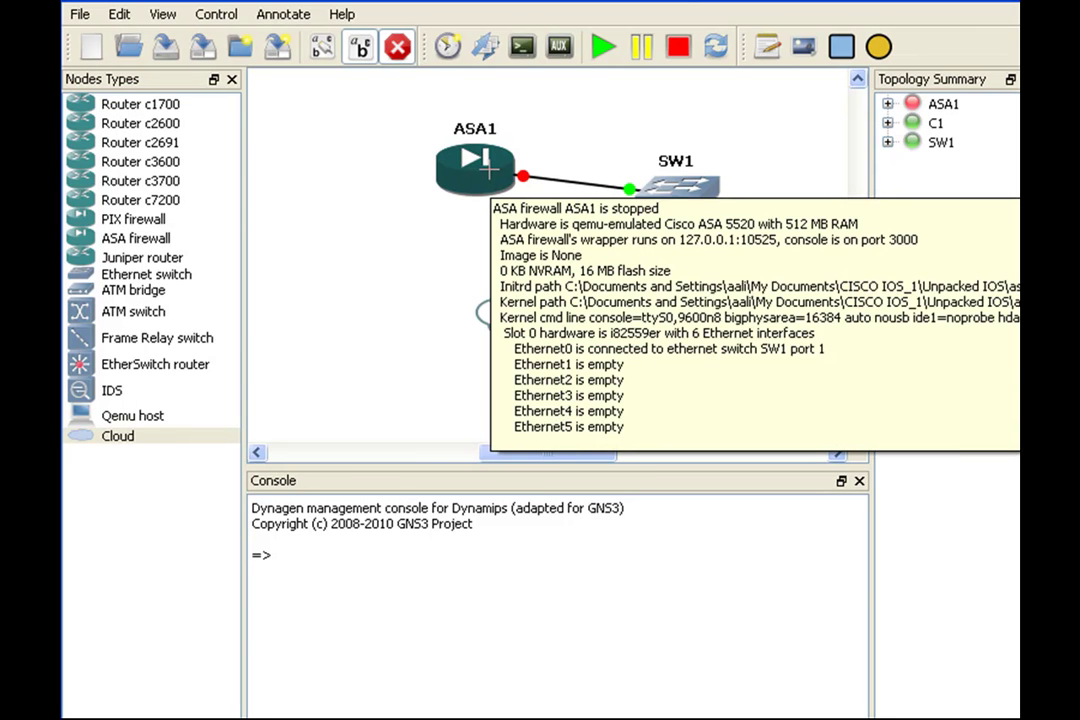
pyautogui.click(397, 48)
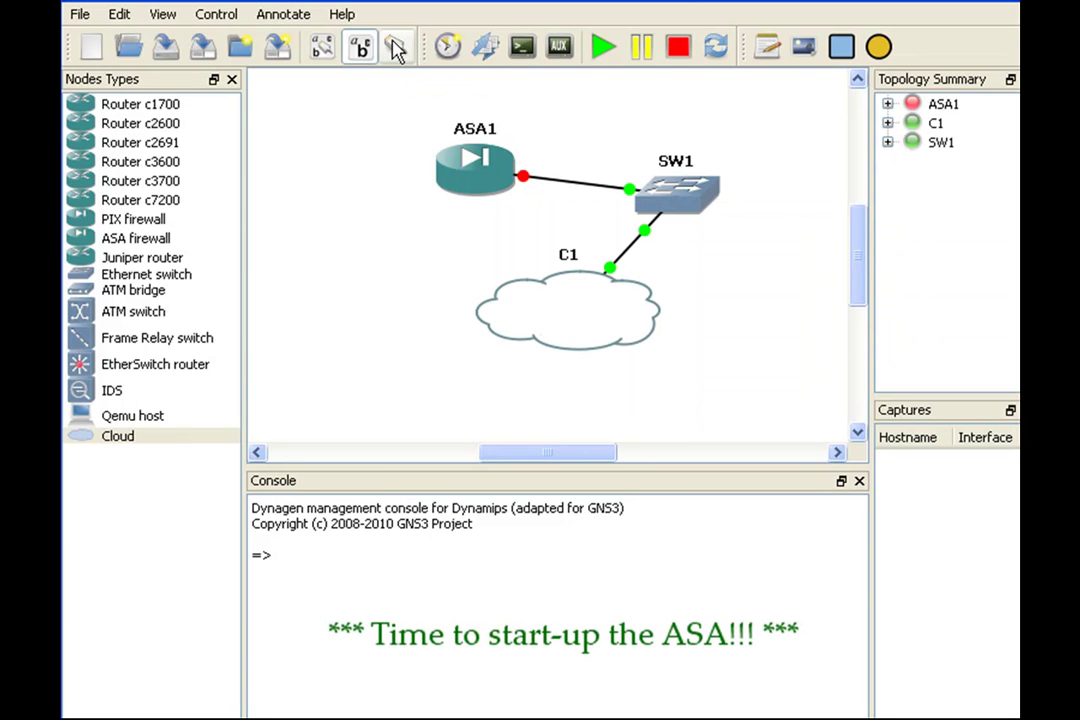
# Step: Start all topology devices and open ASA1's Tera Term console
pyautogui.click(604, 47)
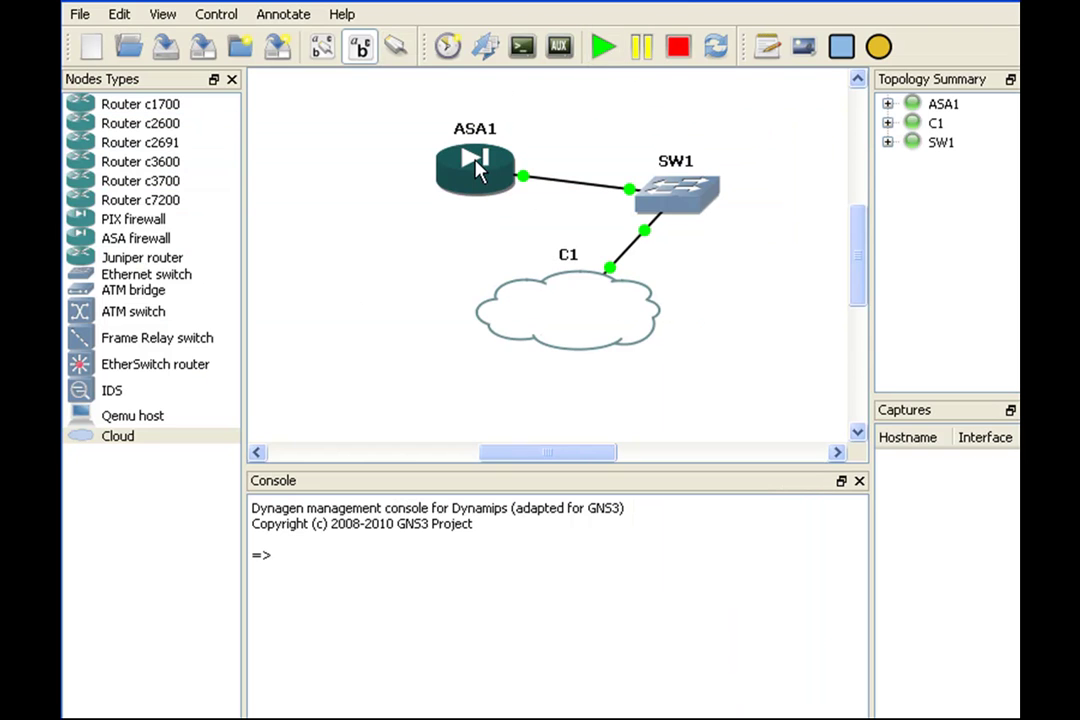
pyautogui.doubleClick(478, 165)
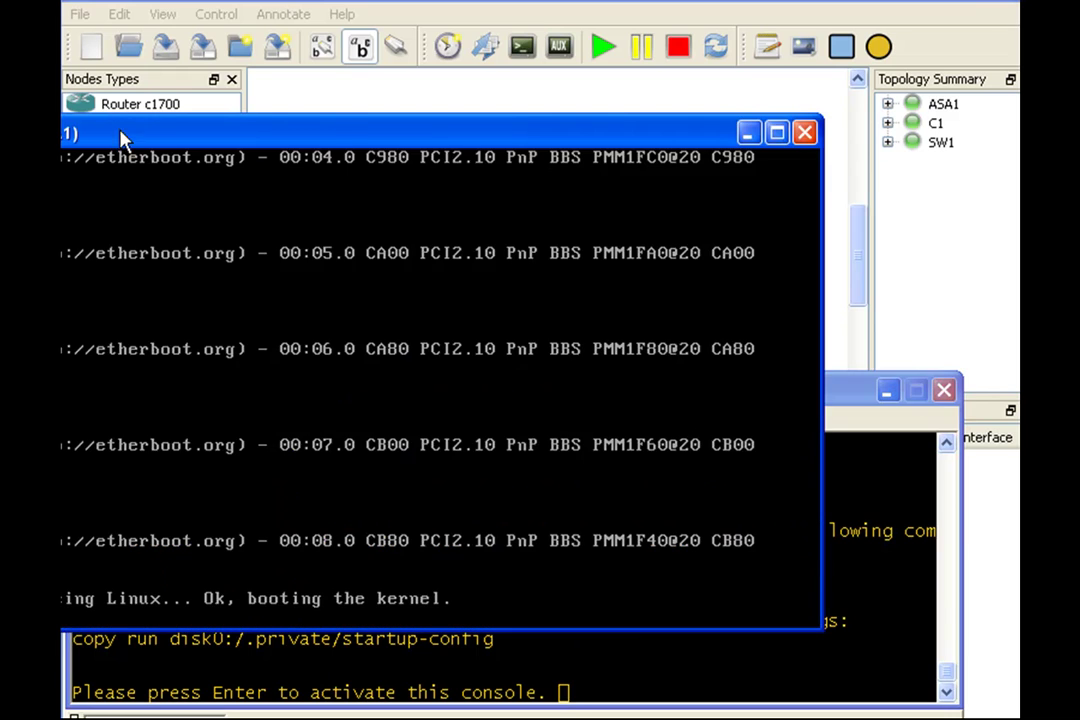
# Step: Set the QEMU boot window aside, activate the console, and change to /mnt/disk0
pyautogui.moveTo(359, 136); pyautogui.dragTo(522, 33)
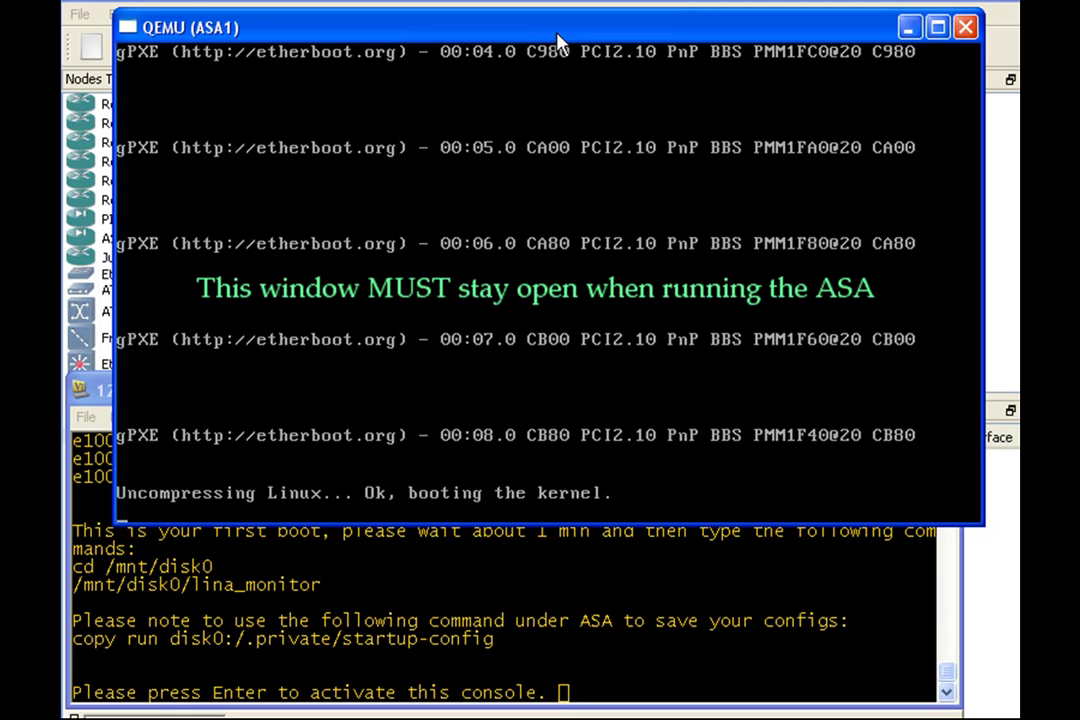
pyautogui.click(912, 28)
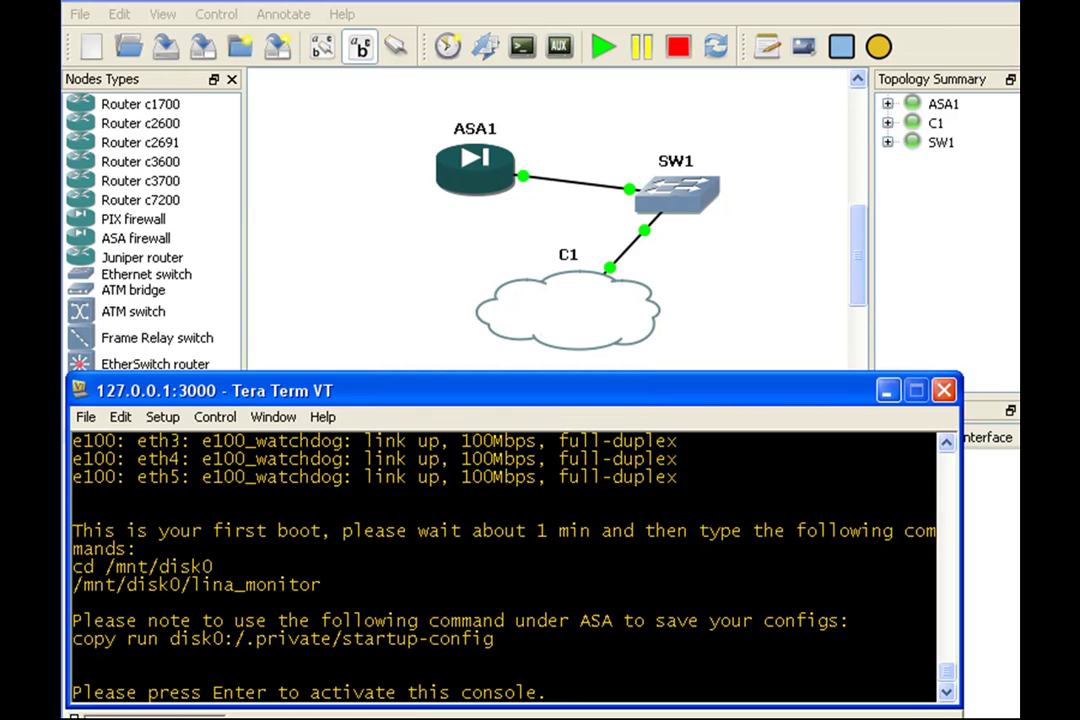
pyautogui.press('Return')
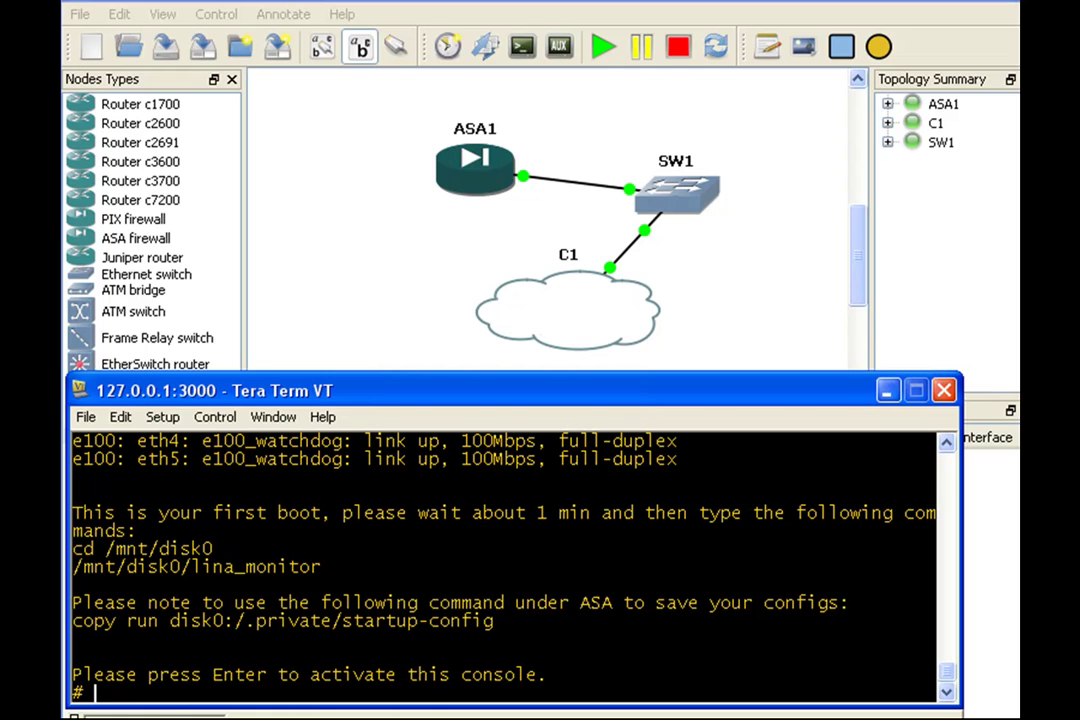
pyautogui.write('cd /mnt/disk0')
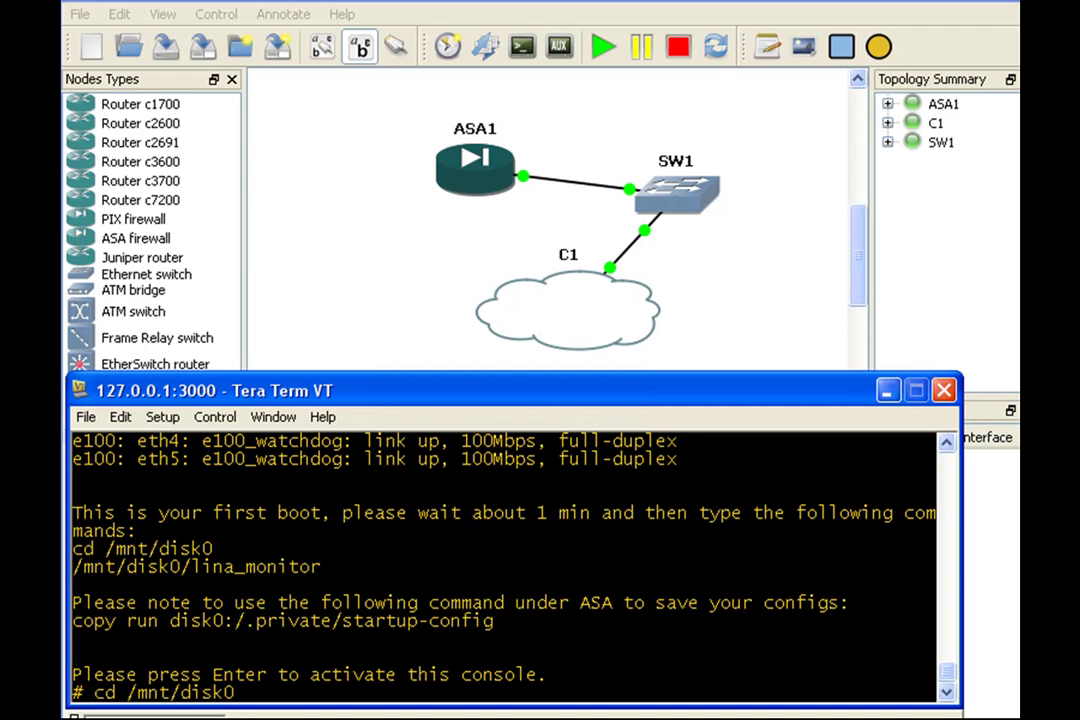
pyautogui.press('Return')
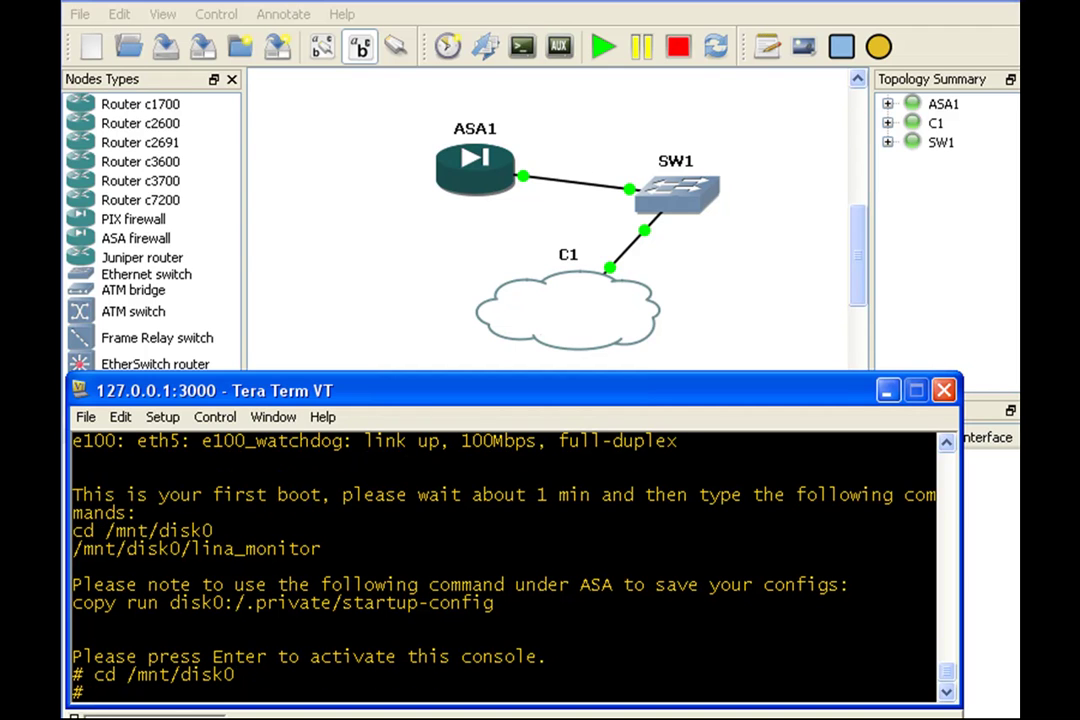
# Step: Run /mnt/disk0/lina_monitor to boot the ASA software
pyautogui.write('/mnt/disk')
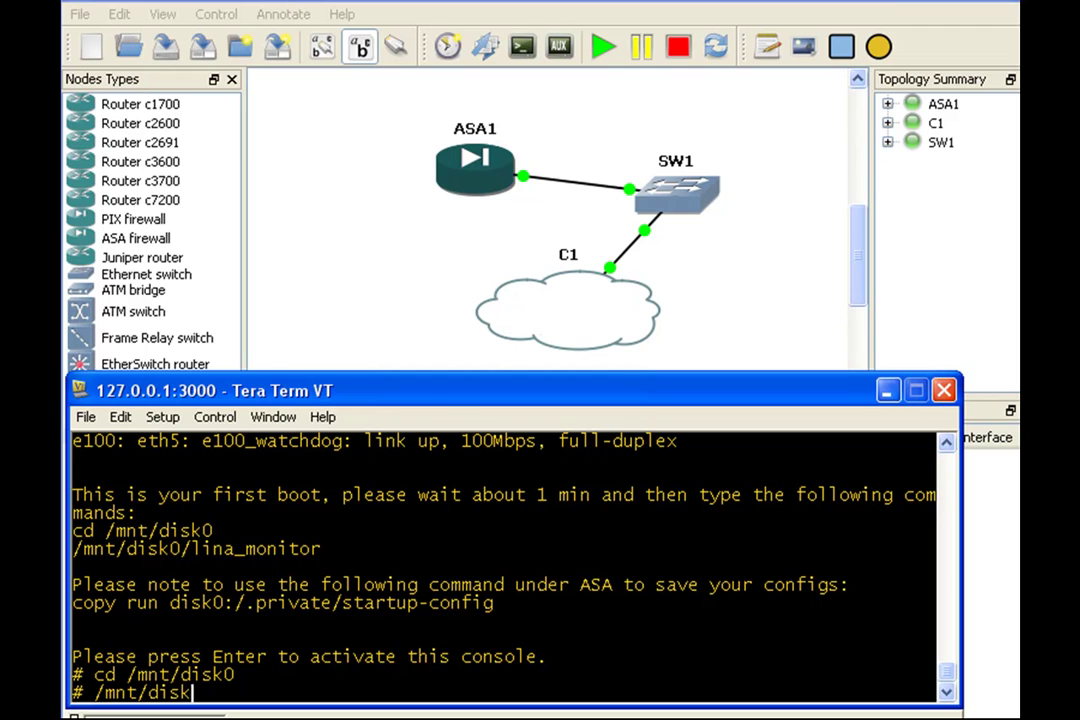
pyautogui.write('0/lina_mon')
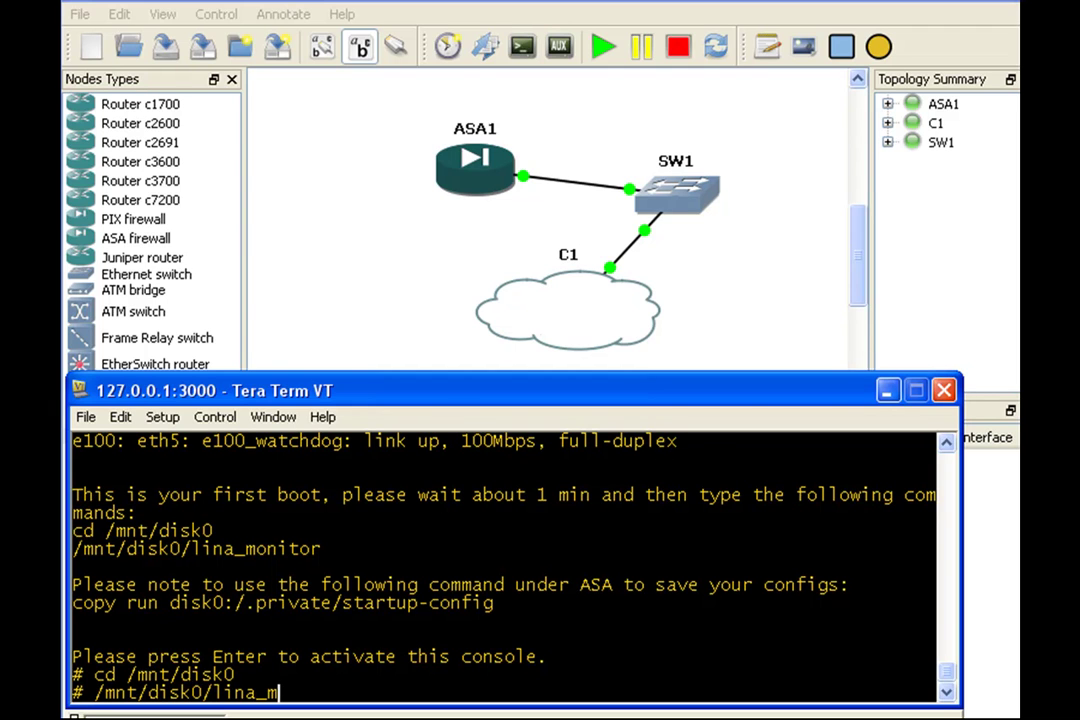
pyautogui.write('itpo')
pyautogui.press('BackSpace')
pyautogui.press('BackSpace')
pyautogui.write('or')
pyautogui.press('Return')
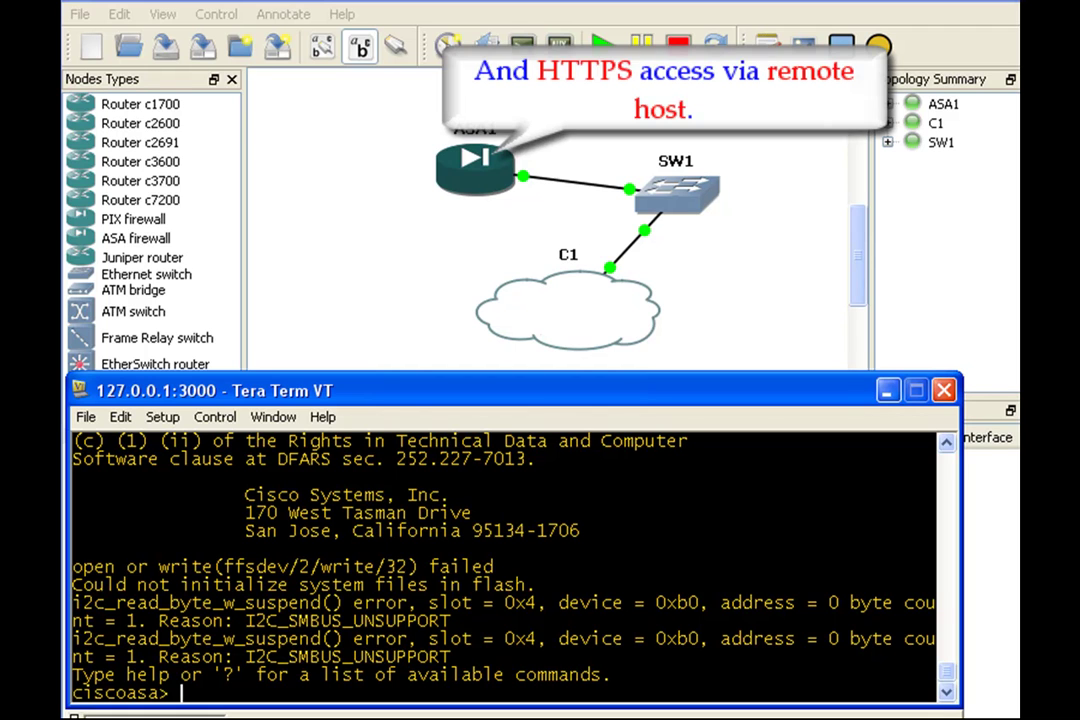
# Step: Enter privileged mode with an empty enable password, then global configuration mode
pyautogui.write('en')
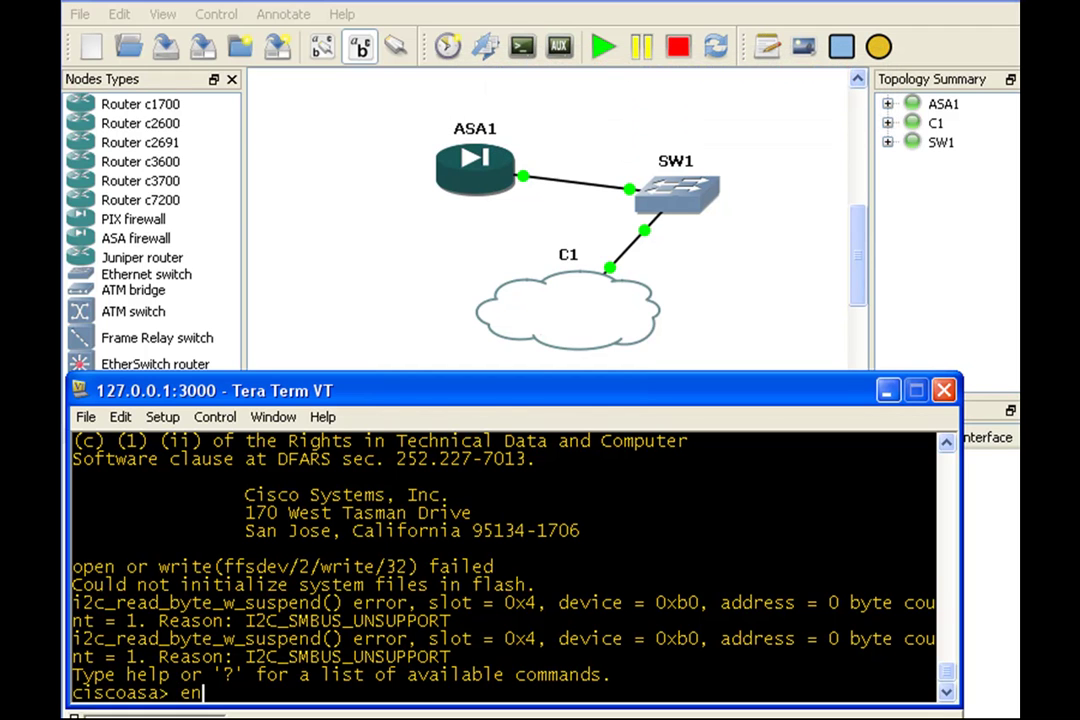
pyautogui.press('Return')
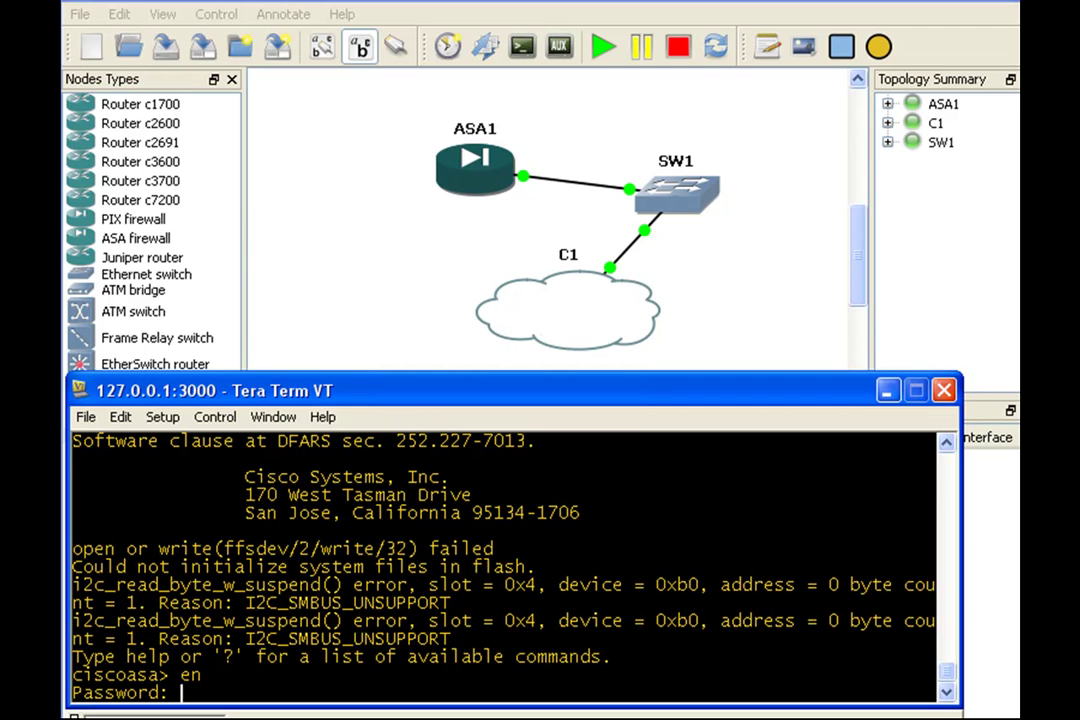
pyautogui.press('Return')
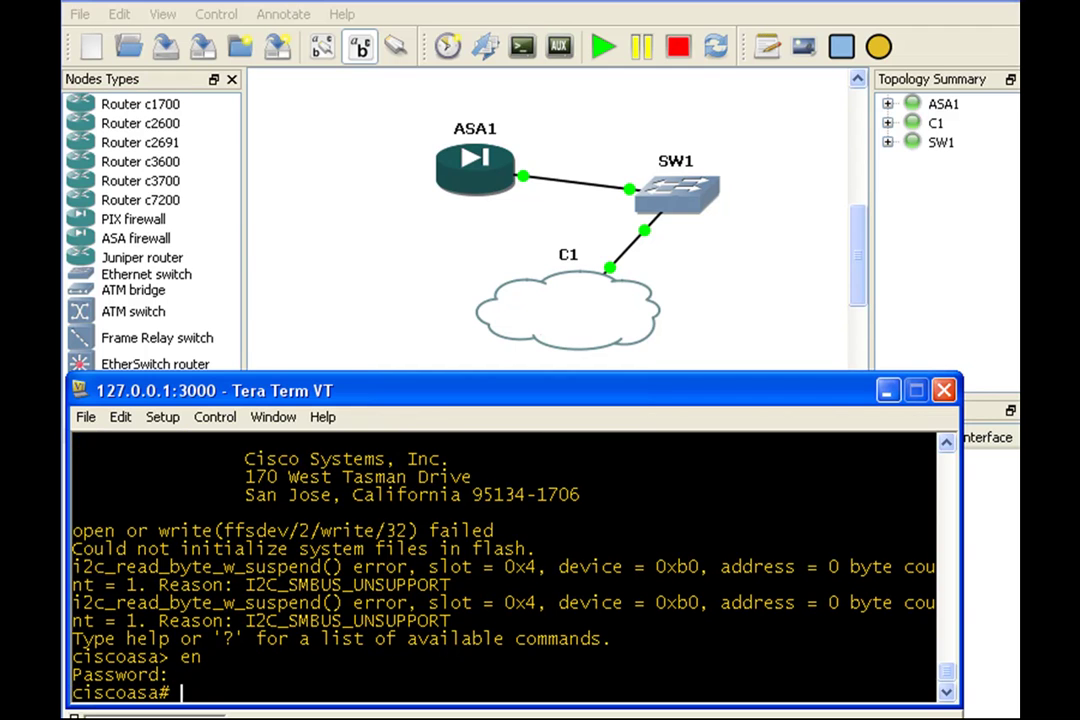
pyautogui.write('config')
pyautogui.press('Return')
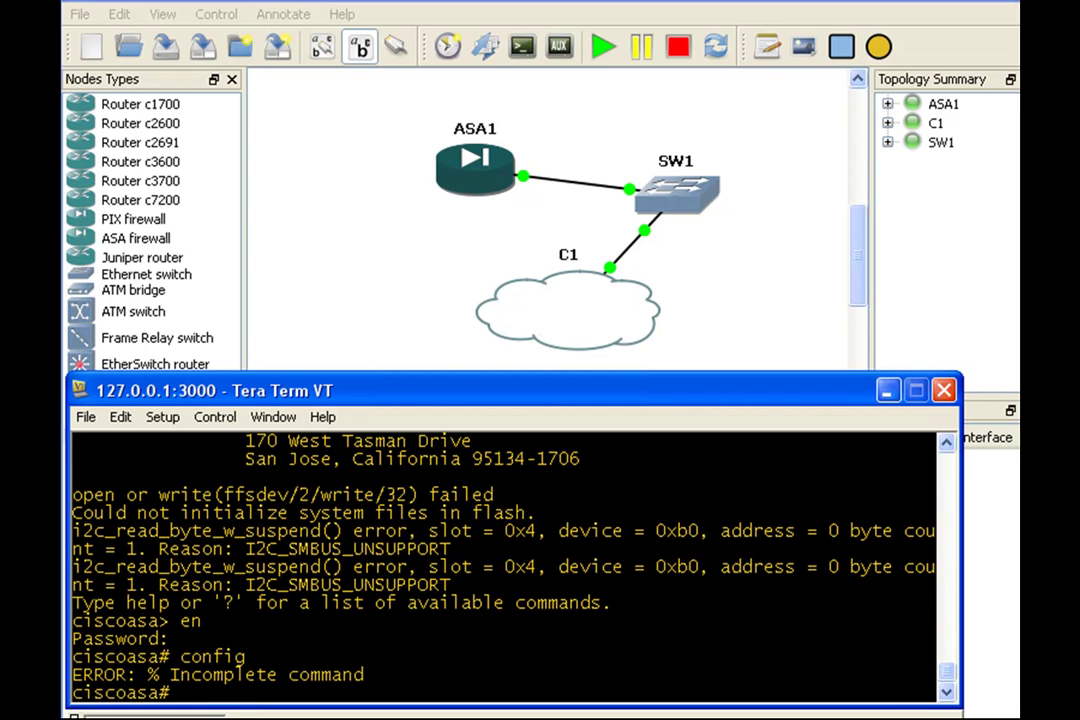
pyautogui.write('config t')
pyautogui.press('Return')
# Step: Give e0/0 address 10.0.0.1 255.255.255.0, name it inside, and bring it up
pyautogui.write('int ')
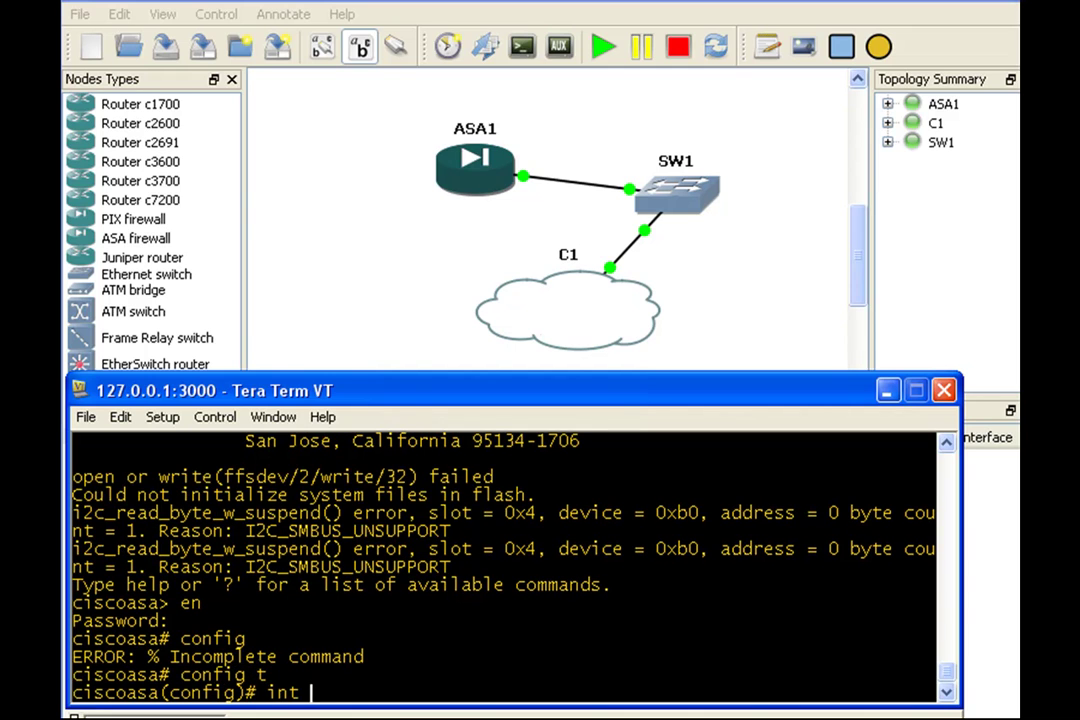
pyautogui.write('e0/0')
pyautogui.press('Return')
pyautogui.write('ip ')
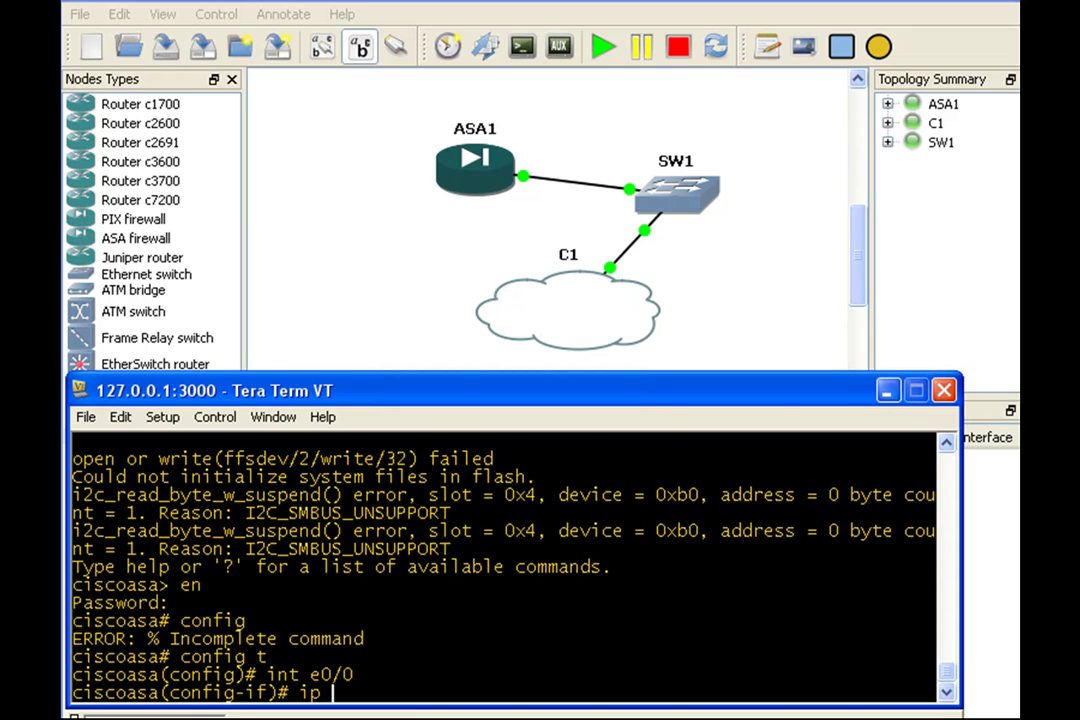
pyautogui.write('add')
pyautogui.press('Tab')
pyautogui.write('10')
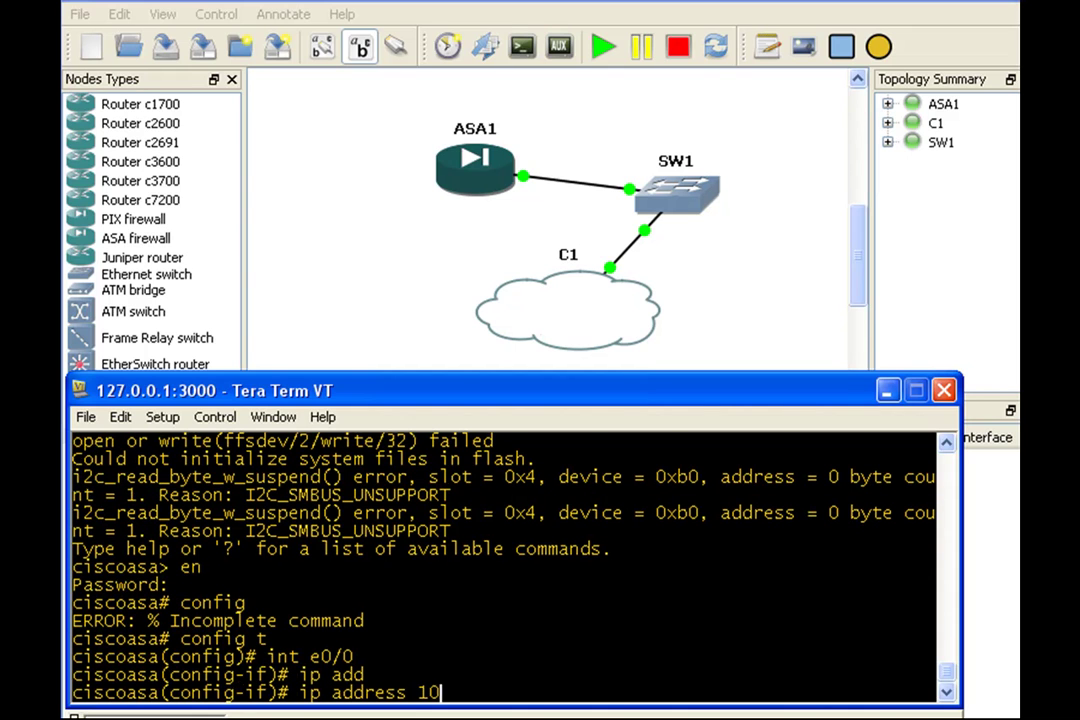
pyautogui.write('.0.0.1 255.255.255.0')
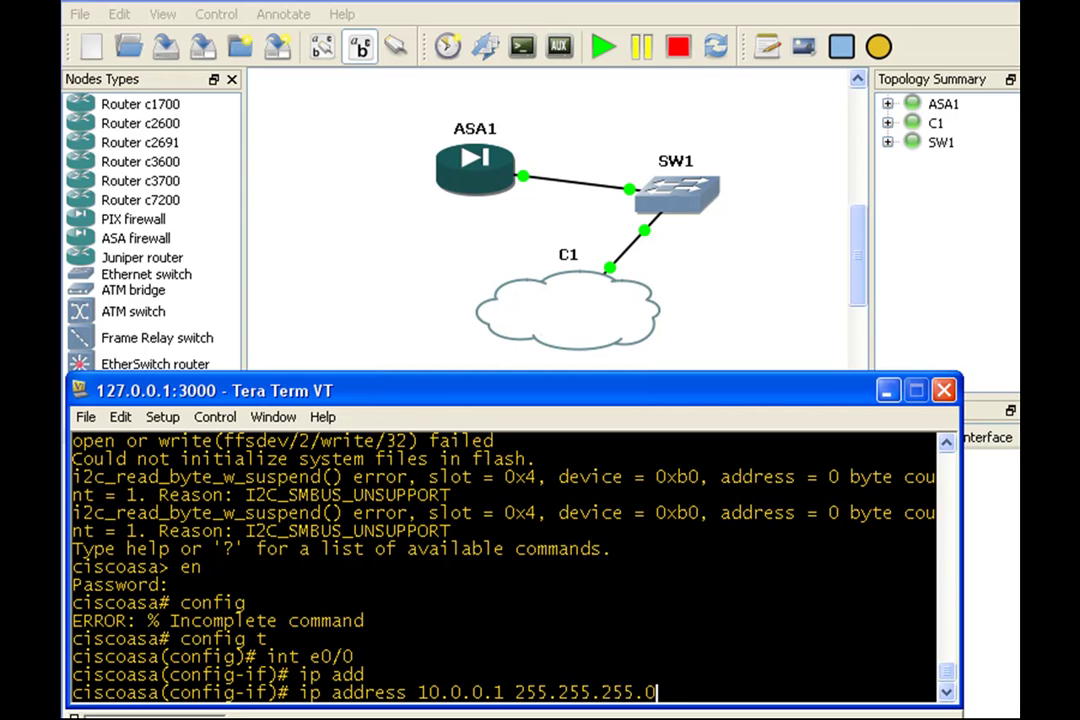
pyautogui.press('Return')
pyautogui.write('nameif')
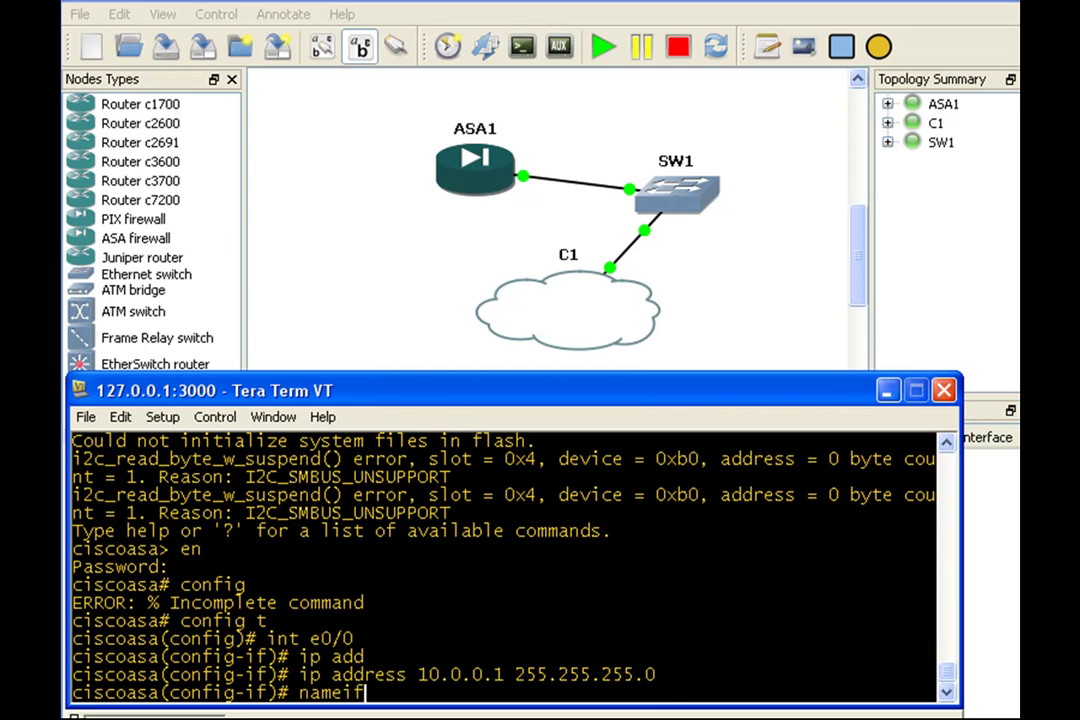
pyautogui.write(' inside')
pyautogui.press('Return')
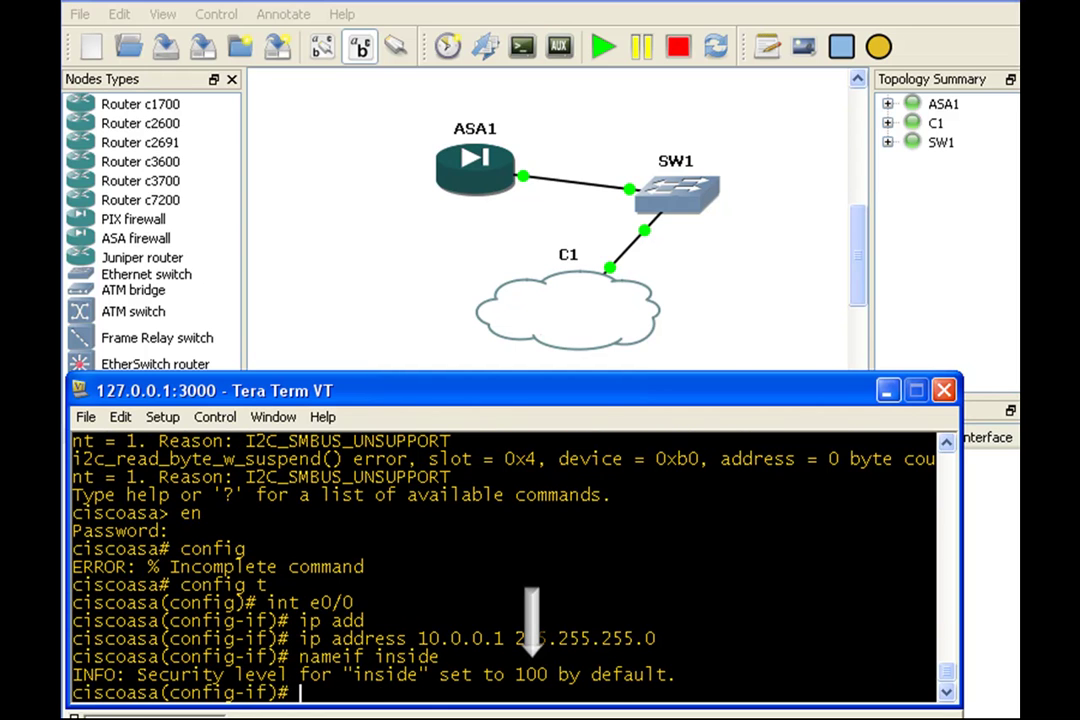
pyautogui.write('no shut')
pyautogui.press('Return')
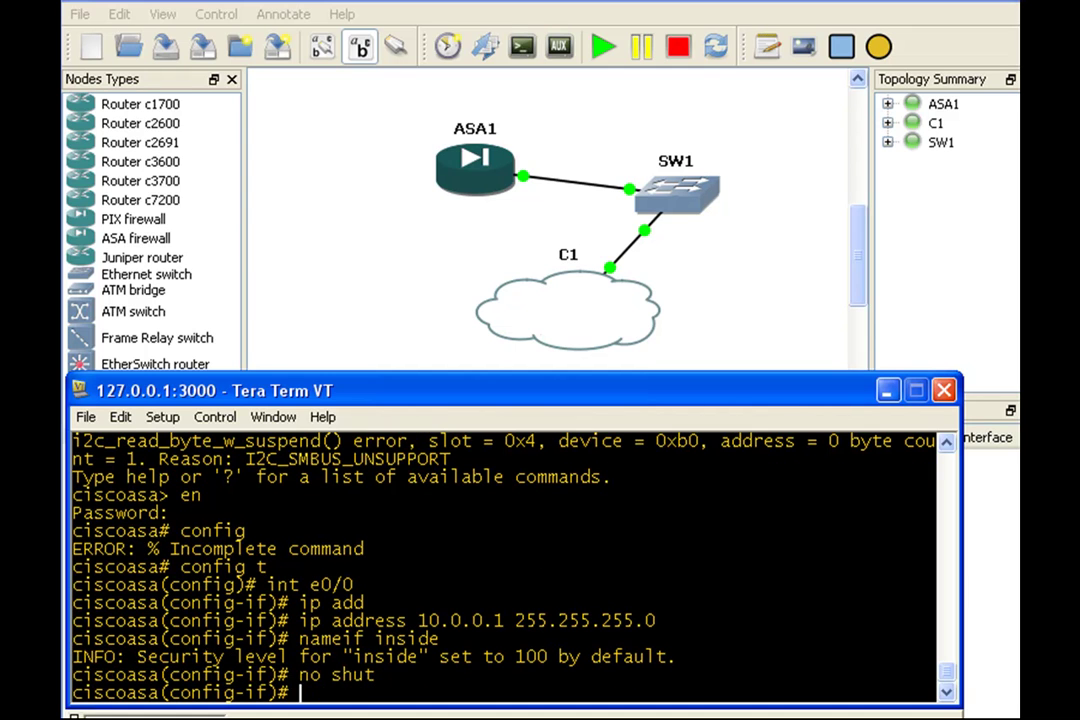
pyautogui.press('Return')
pyautogui.press('Return')
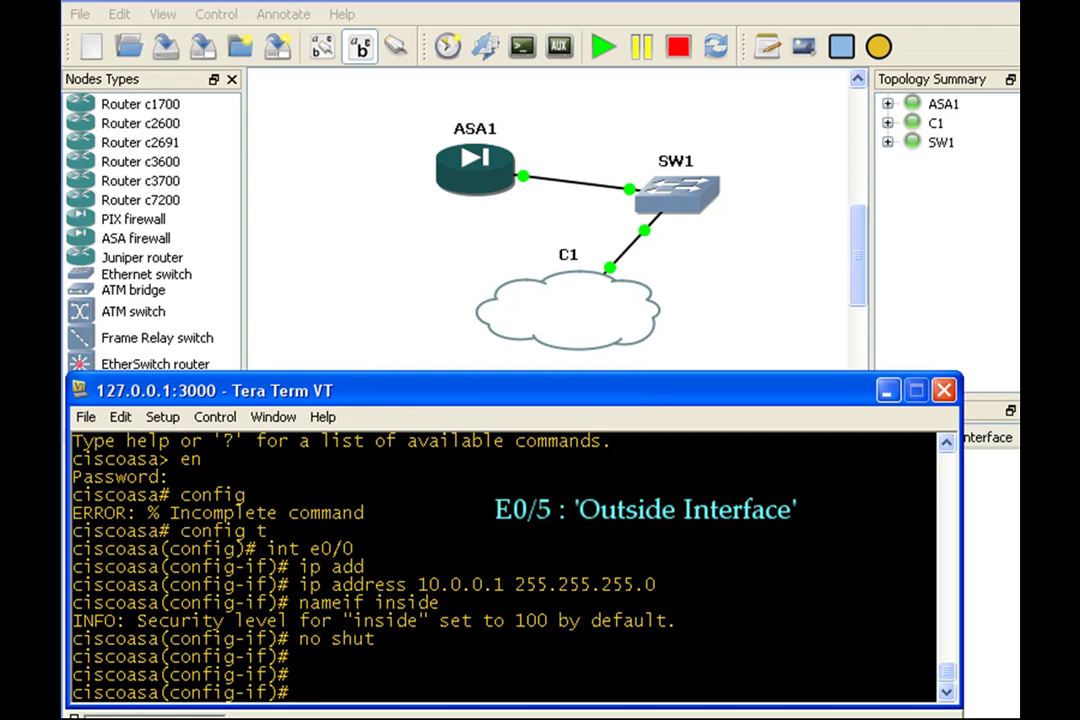
# Step: Assign interface e0/5 the address 170.100.100.1 255.255.255.0
pyautogui.write('int e')
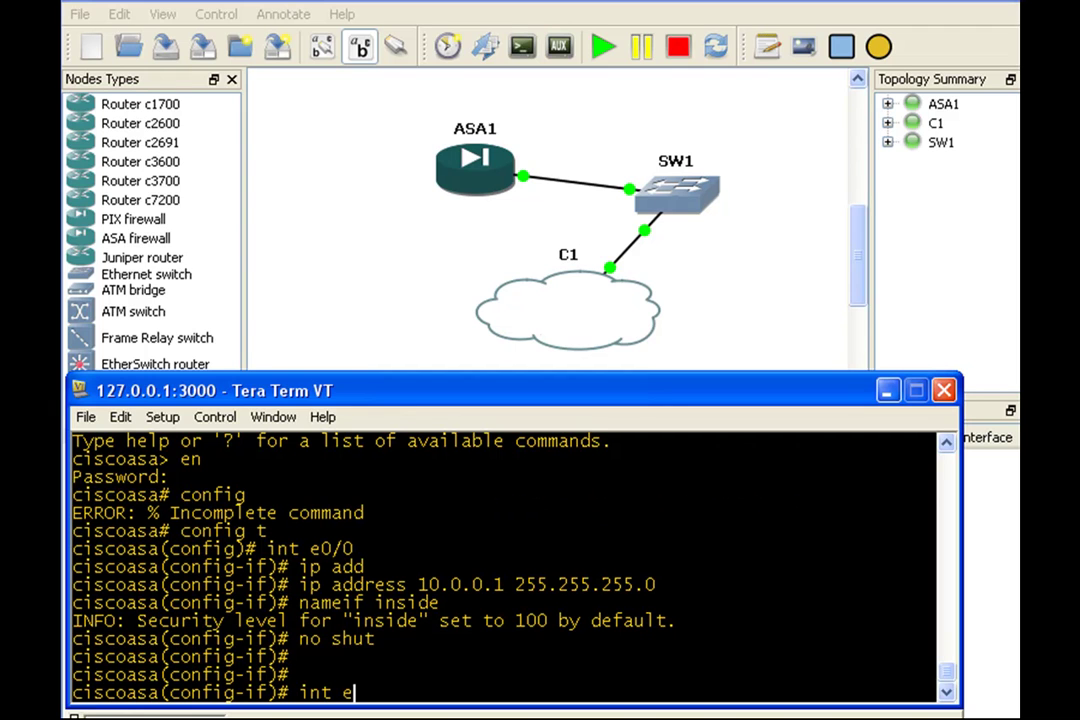
pyautogui.write('0/5')
pyautogui.press('Return')
pyautogui.write('ip add')
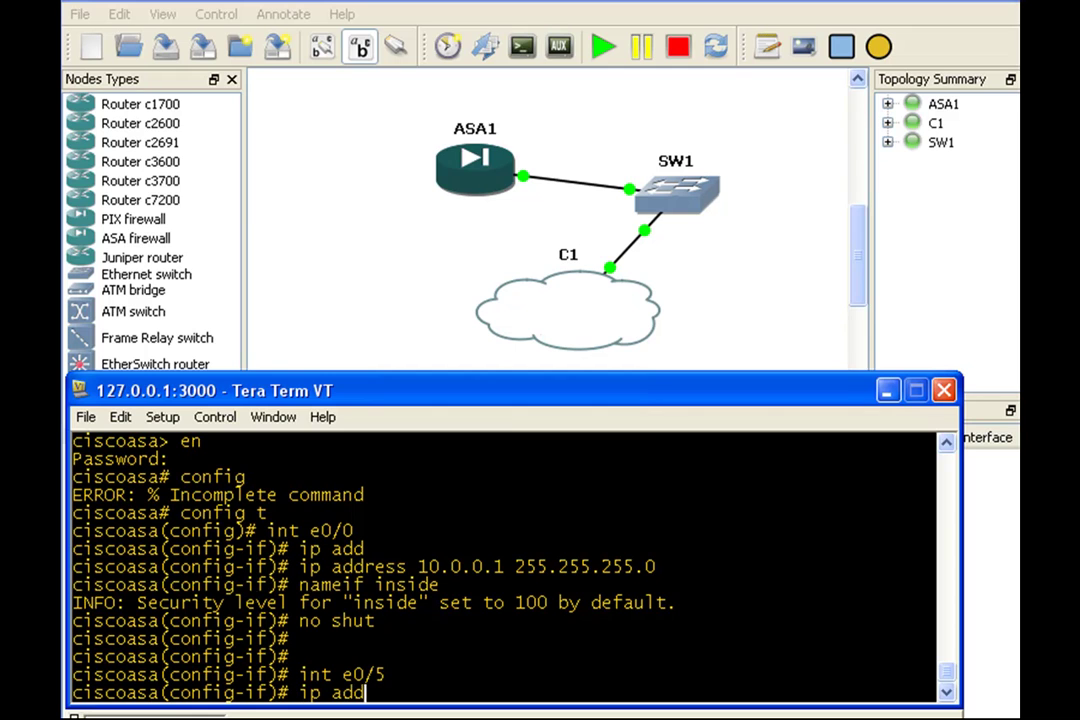
pyautogui.press('Tab')
pyautogui.write('17')
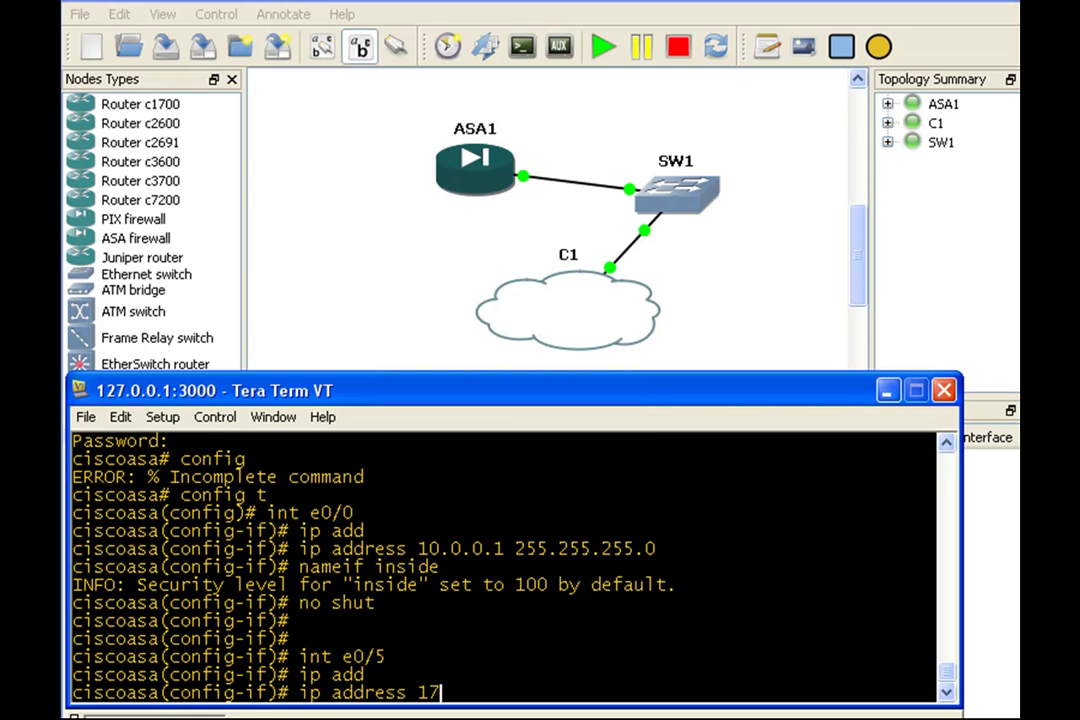
pyautogui.write('0.100.100.1')
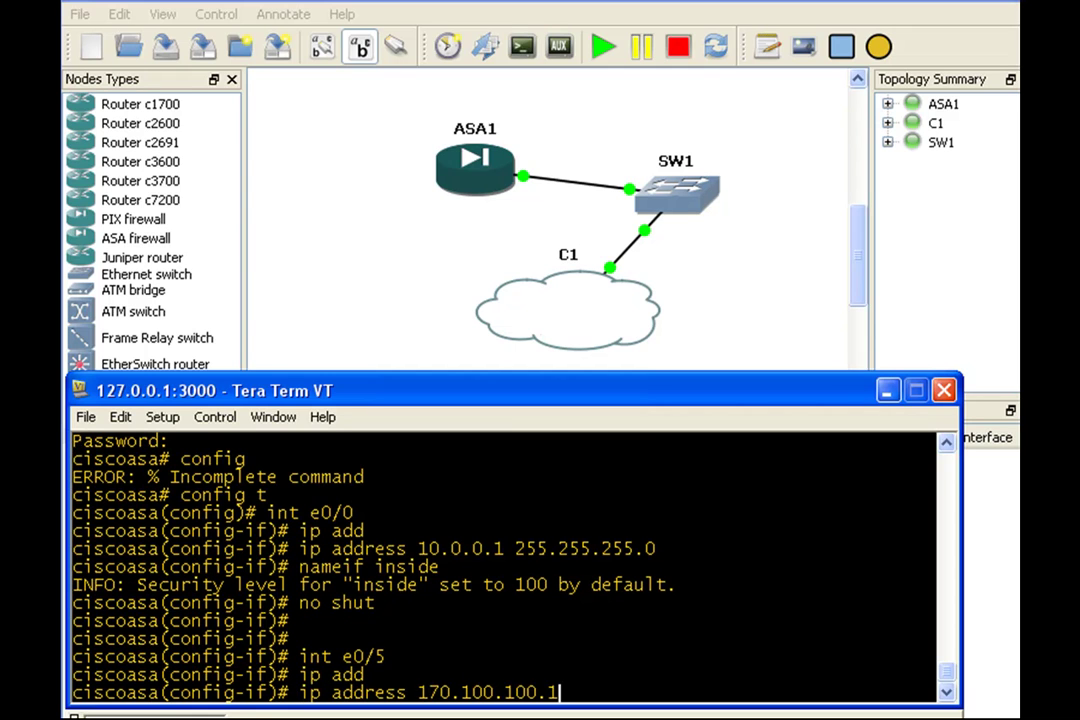
pyautogui.write(' 255.255.255.0')
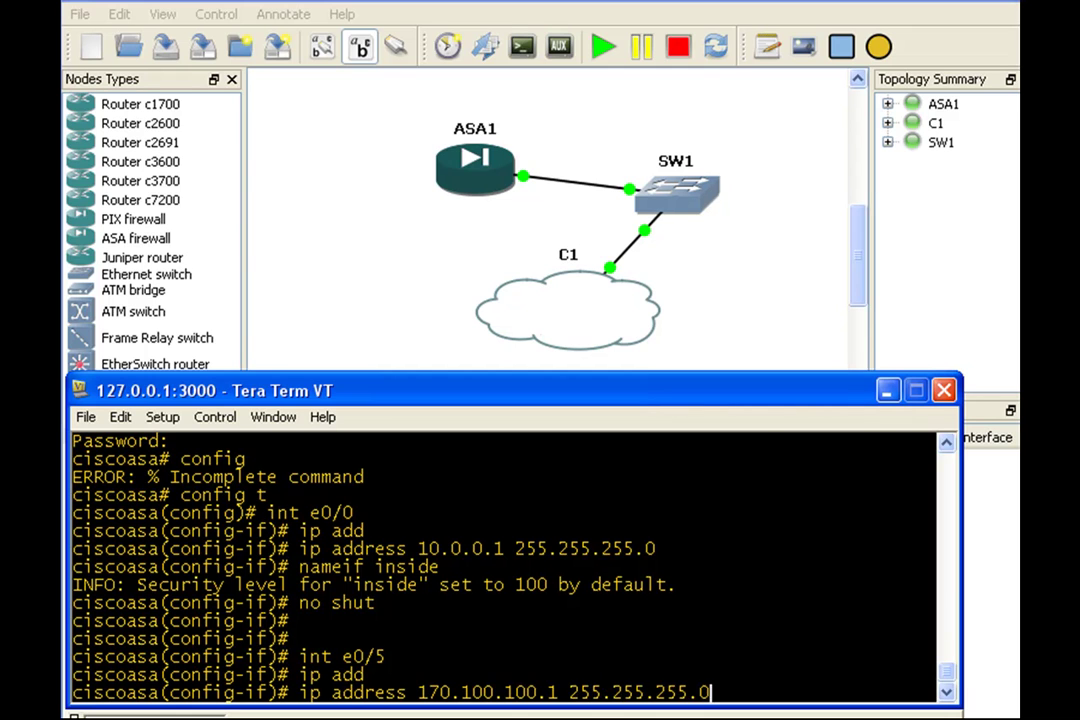
pyautogui.press('Return')
# Step: Name interface e0/5 outside and enable it with no shutdown
pyautogui.write('\\')
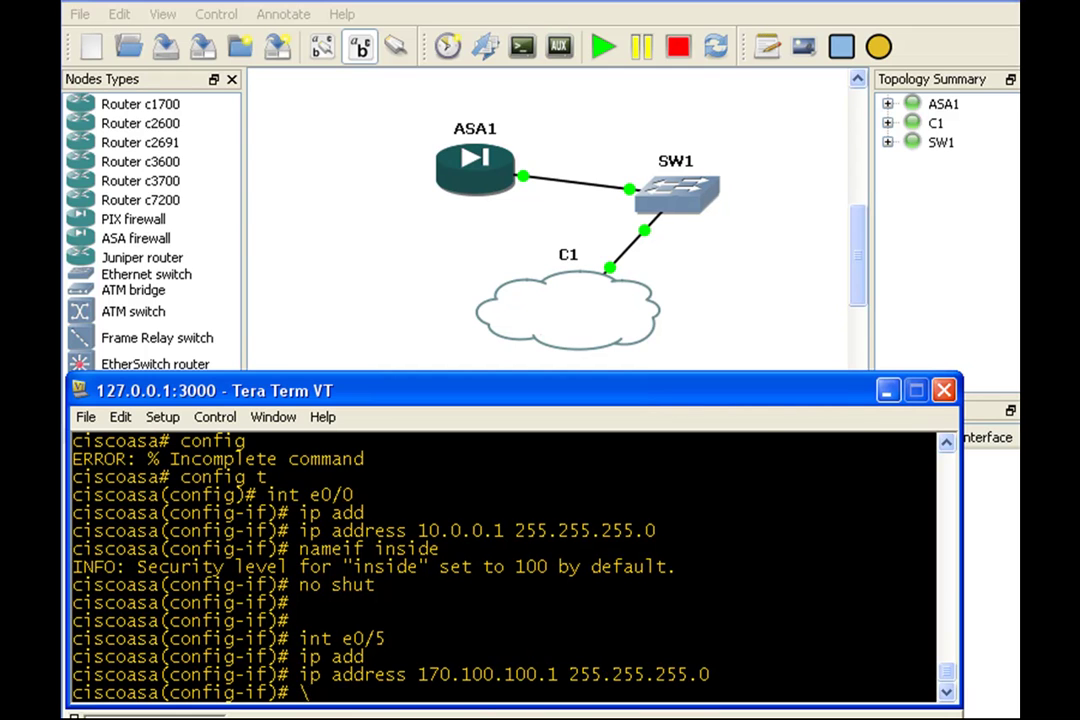
pyautogui.write('na')
pyautogui.press('BackSpace')
pyautogui.press('BackSpace')
pyautogui.press('BackSpace')
pyautogui.write('nameif oustide')
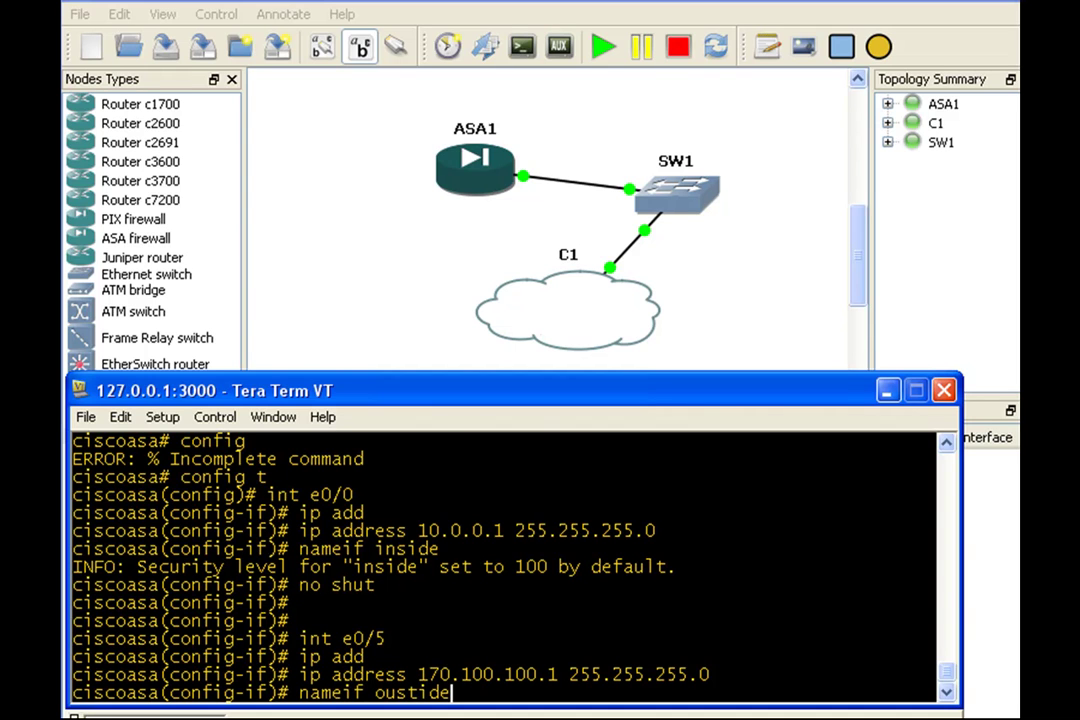
pyautogui.press('Return')
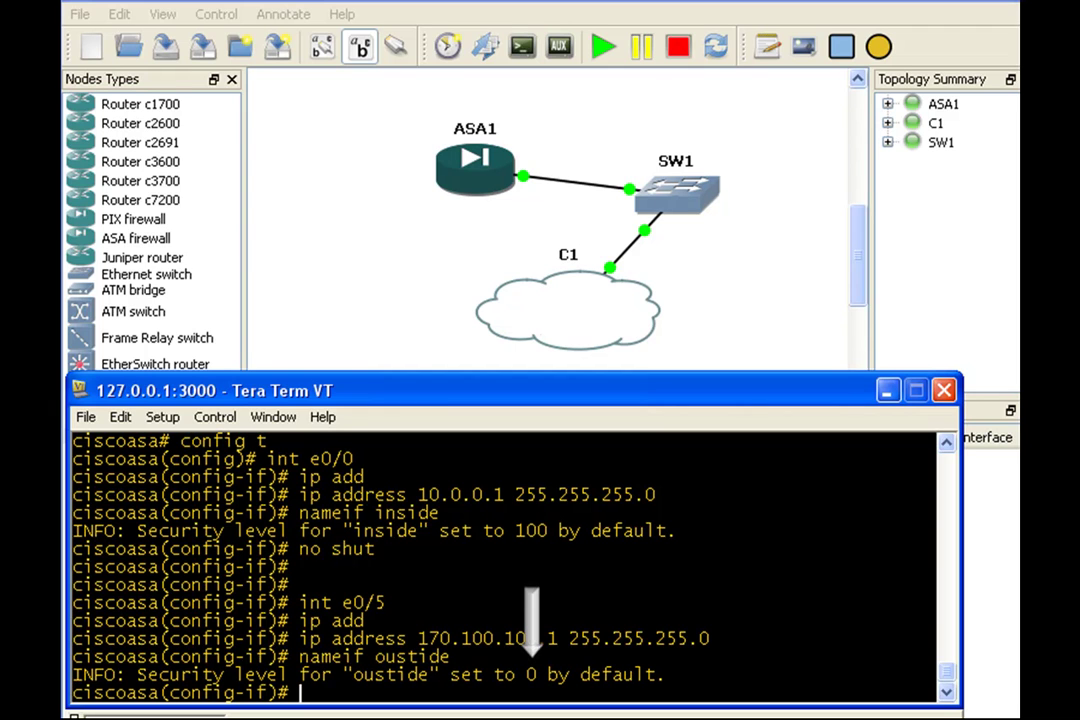
pyautogui.write('no shut')
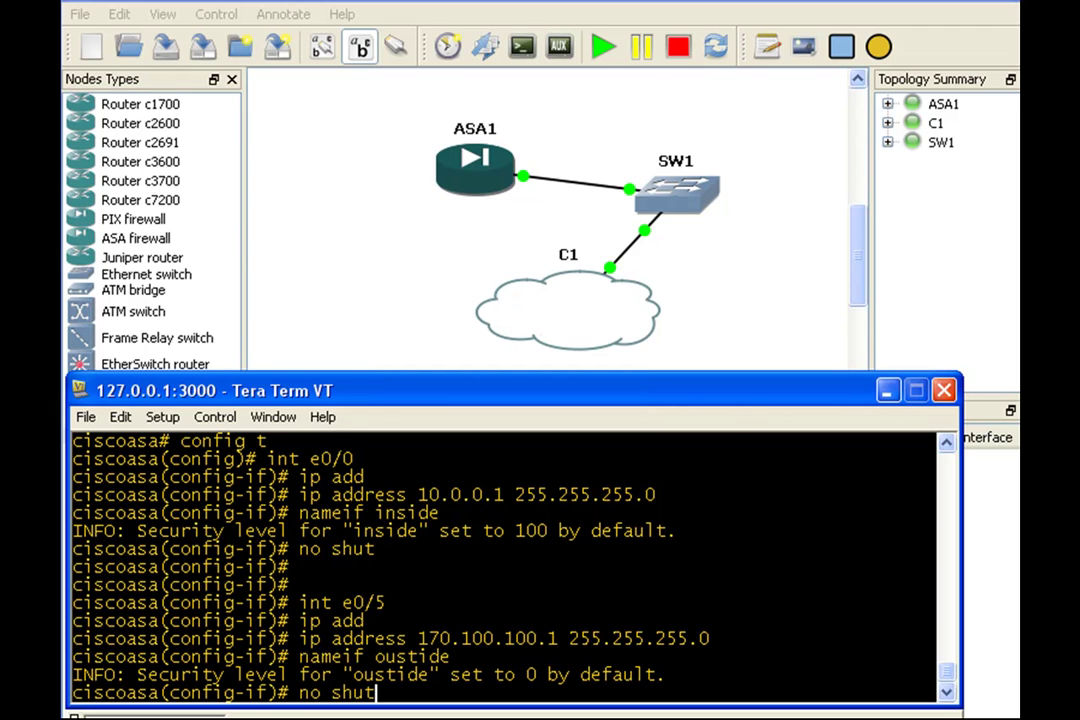
pyautogui.press('Return')
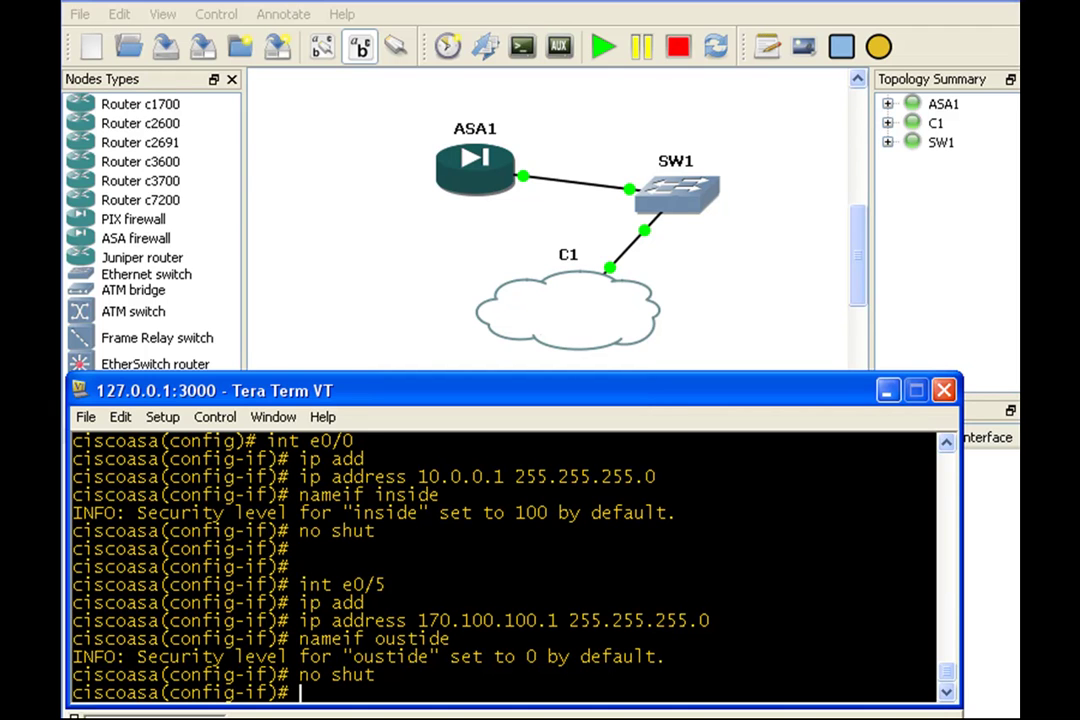
pyautogui.press('Return')
pyautogui.press('Return')
pyautogui.press('Return')
pyautogui.press('Return')
pyautogui.press('Return')
pyautogui.press('Return')
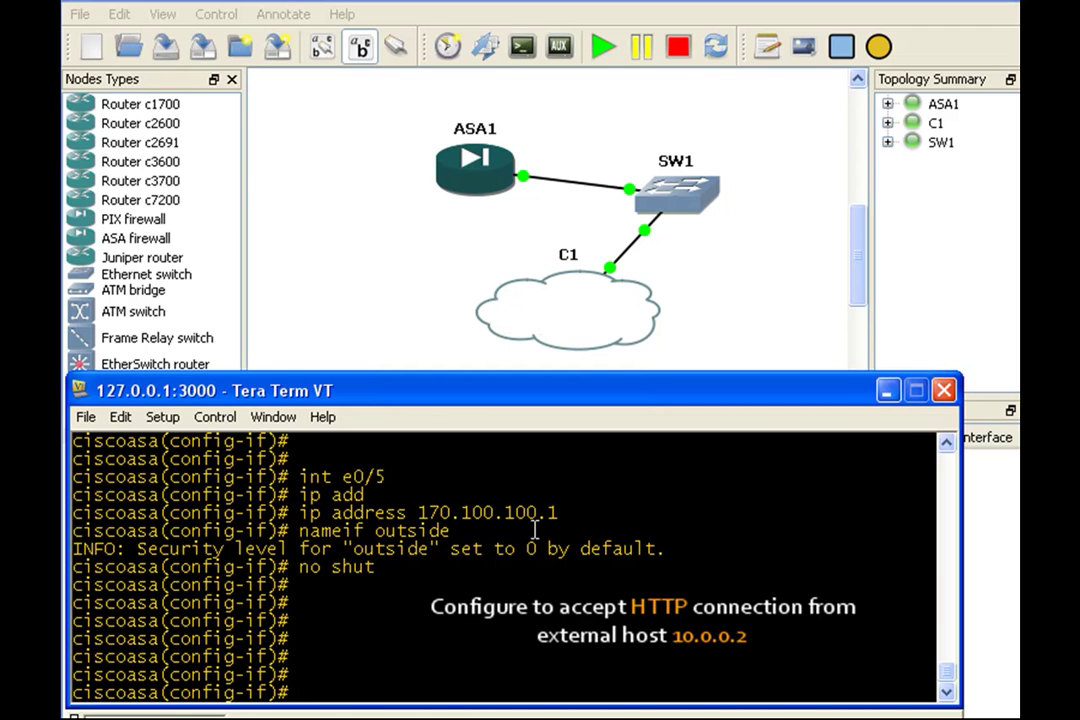
# Step: Leave interface mode and run 'http server enable'
pyautogui.write('exit')
pyautogui.press('Return')
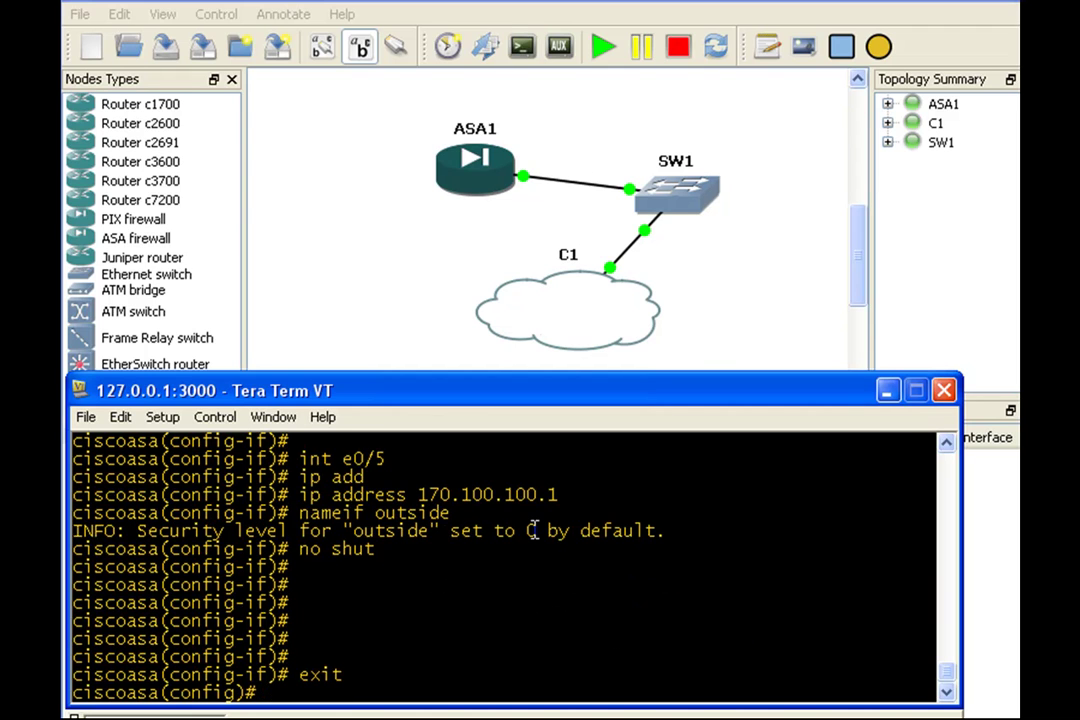
pyautogui.write('http ser')
pyautogui.press('Tab')
pyautogui.write('e')
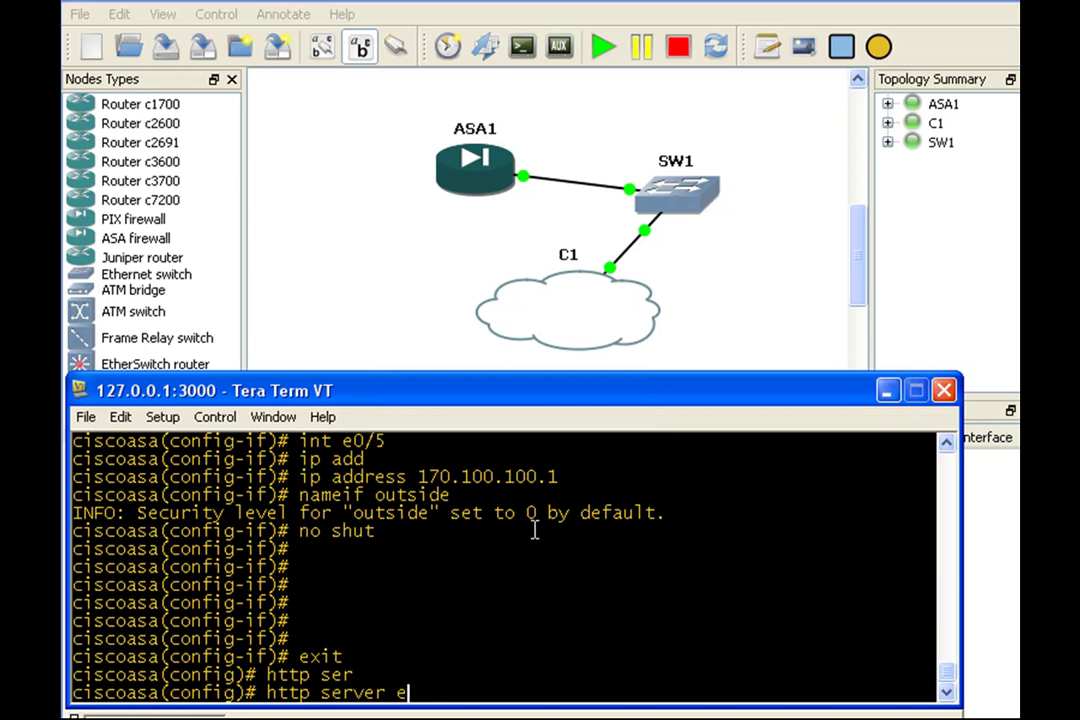
pyautogui.write('n')
pyautogui.press('Tab')
pyautogui.press('Return')
# Step: Permit HTTP access from host 10.0.0.2 255.255.255.255 on the inside interface
pyautogui.write('http')
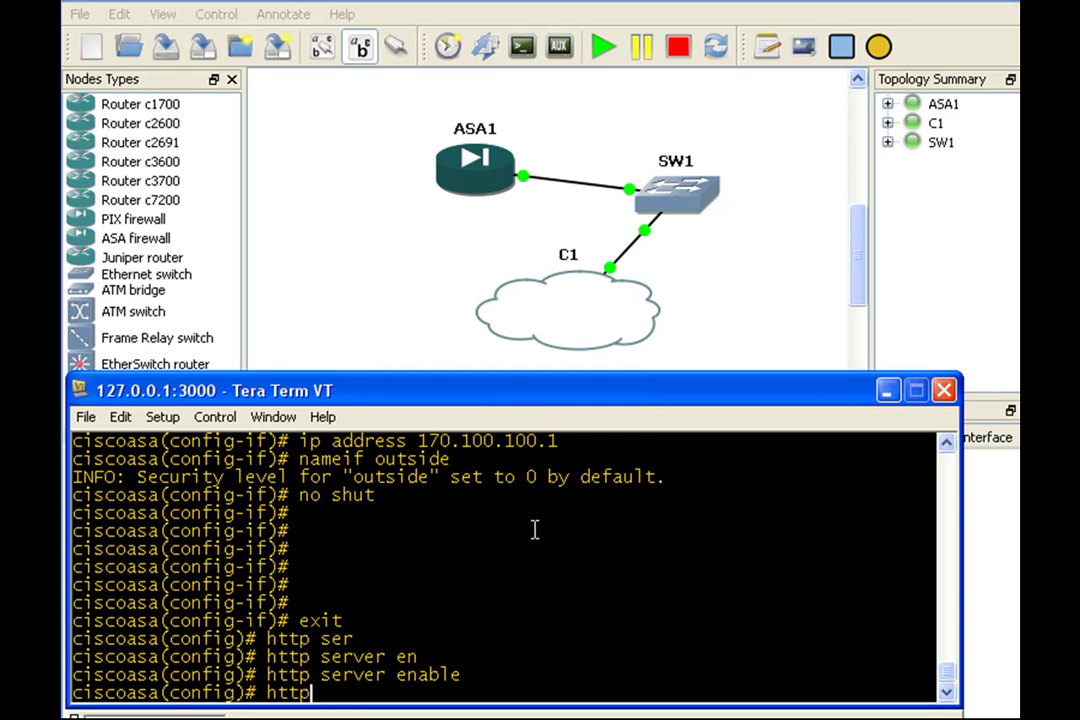
pyautogui.write(' 10.0.0.2 255.25')
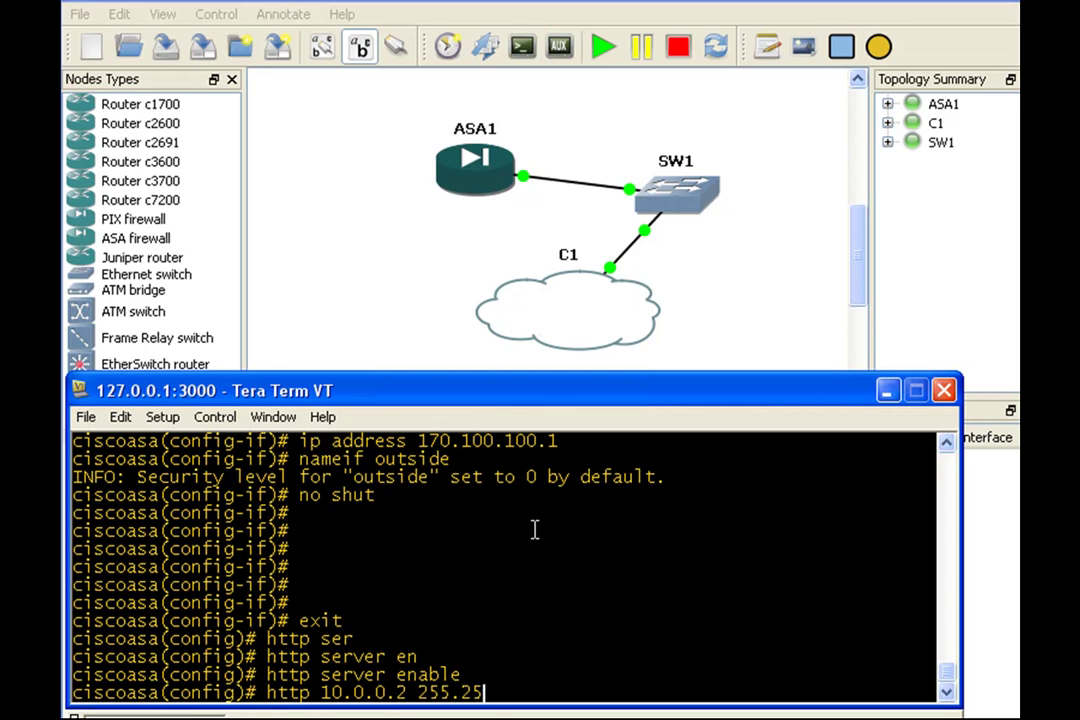
pyautogui.write('5255.')
pyautogui.press('BackSpace')
pyautogui.press('BackSpace')
pyautogui.press('BackSpace')
pyautogui.press('BackSpace')
pyautogui.write('.255.255 ')
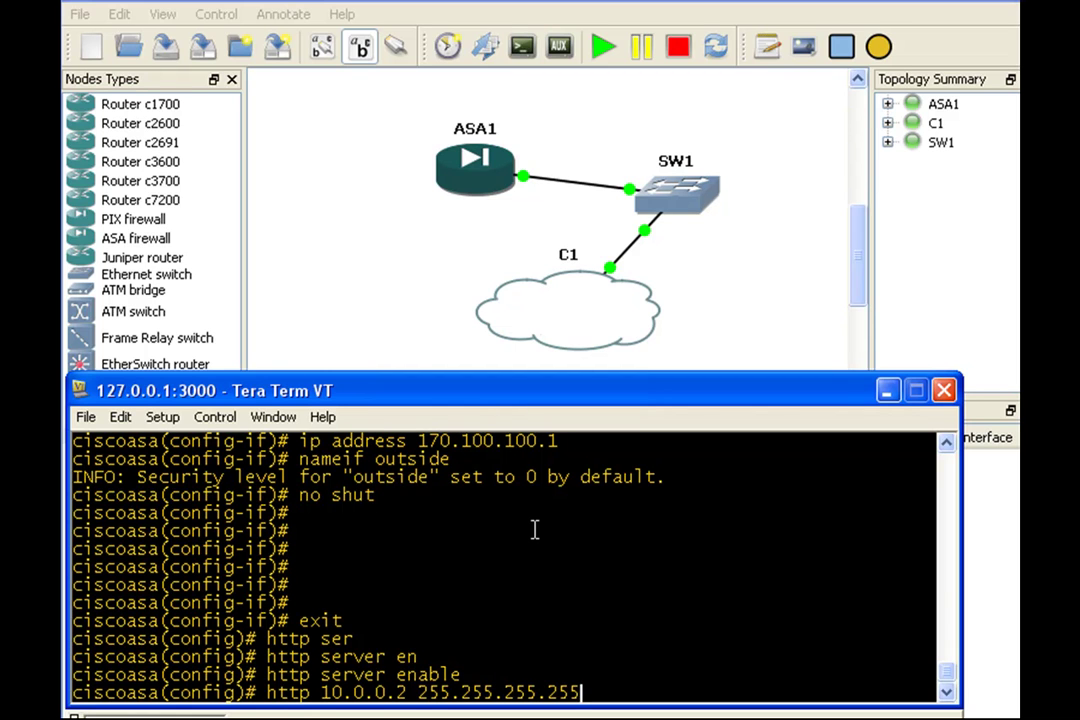
pyautogui.write('inside')
pyautogui.press('Return')
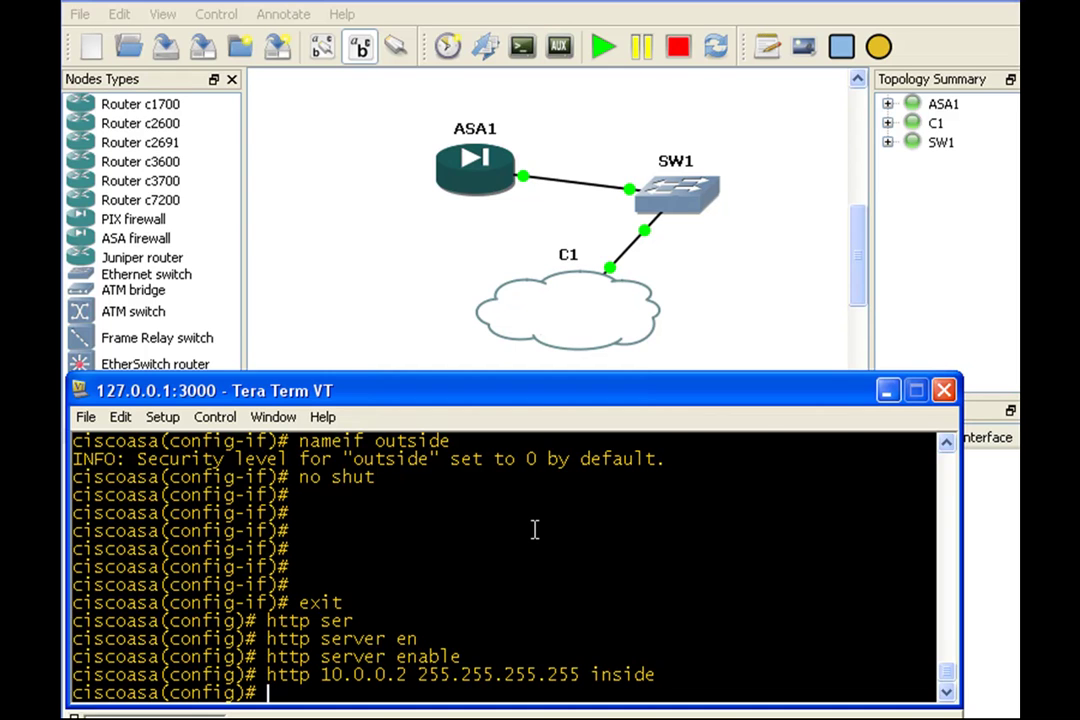
pyautogui.press('Up')
pyautogui.press('Up')
pyautogui.press('Up')
pyautogui.press('Up')
pyautogui.press('Up')
pyautogui.press('Up')
pyautogui.press('Up')
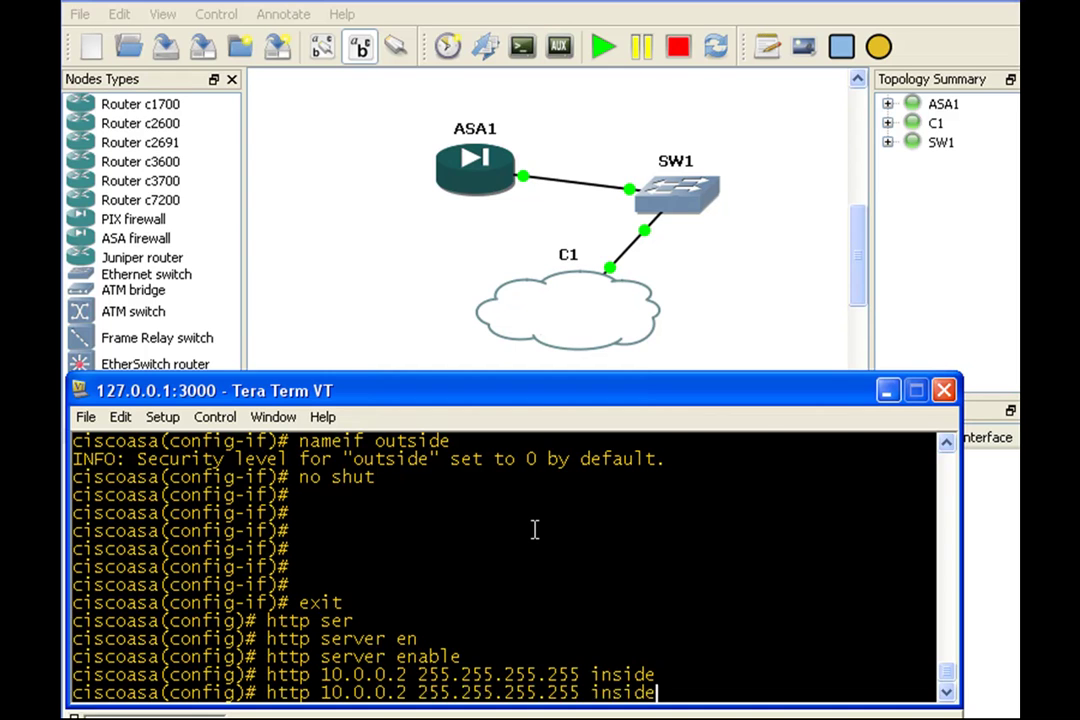
# Step: Save the running configuration to disk0:/.private/startup-config, overwriting the existing file
pyautogui.press('Up')
pyautogui.press('Up')
pyautogui.press('Up')
pyautogui.press('Up')
pyautogui.press('Up')
pyautogui.press('Up')
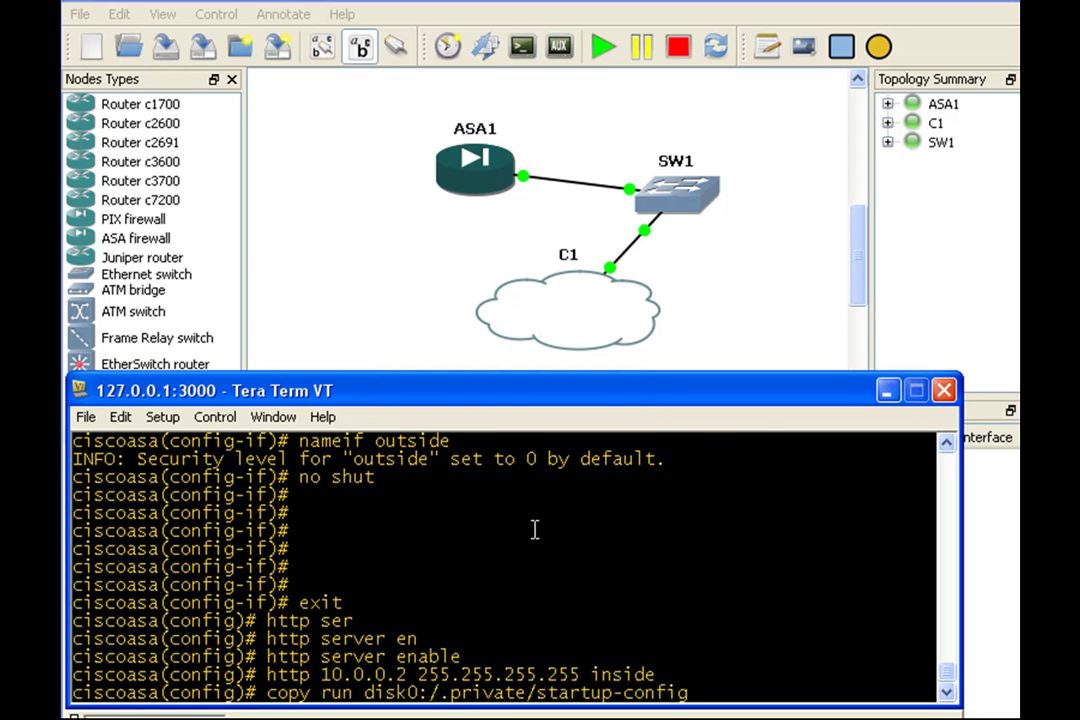
pyautogui.press('Return')
pyautogui.press('Return')
pyautogui.press('Return')
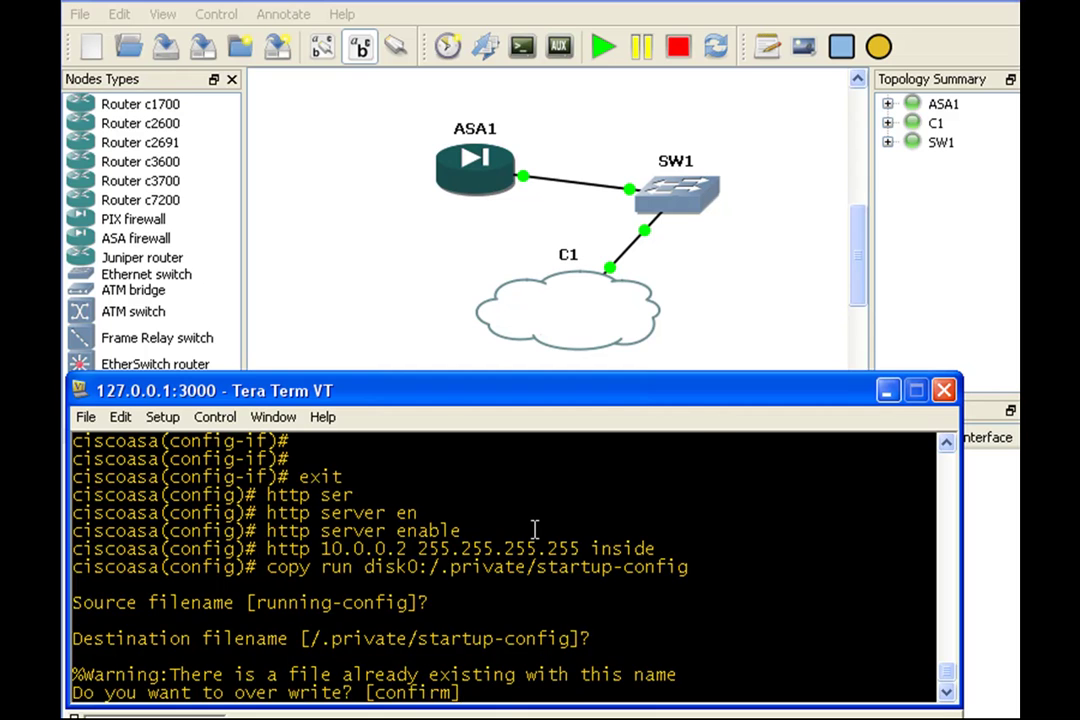
pyautogui.press('Return')
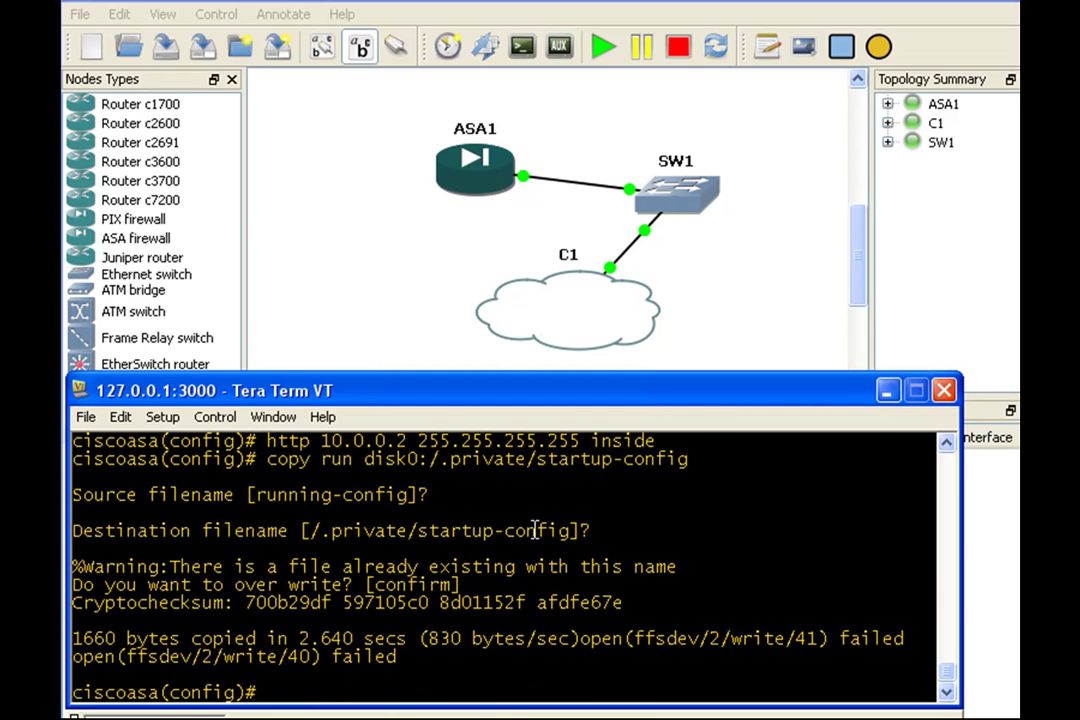
# Step: Create a local user account with its password at privilege level 15
pyautogui.write('username aha')
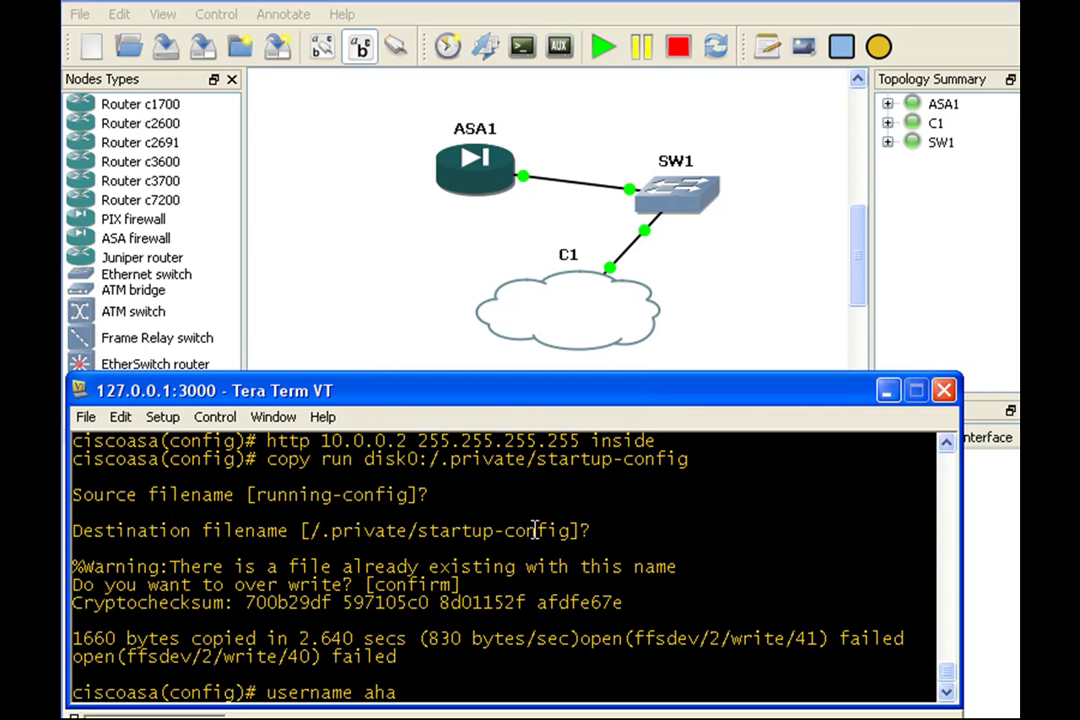
pyautogui.write('_vts pass')
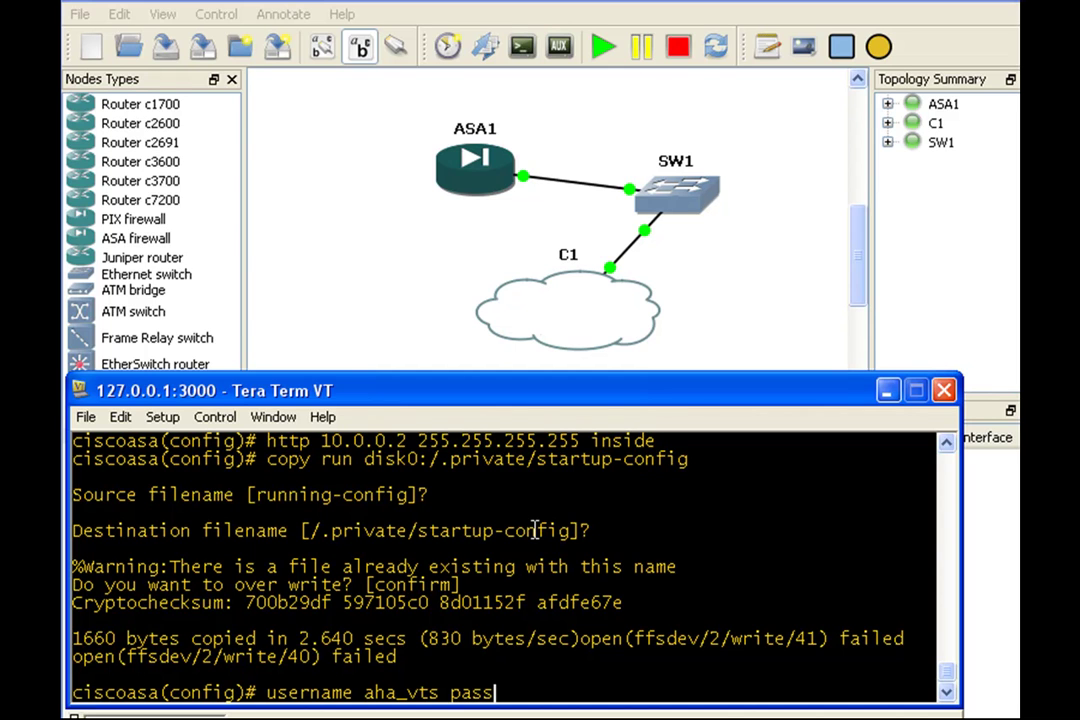
pyautogui.write('word csico')
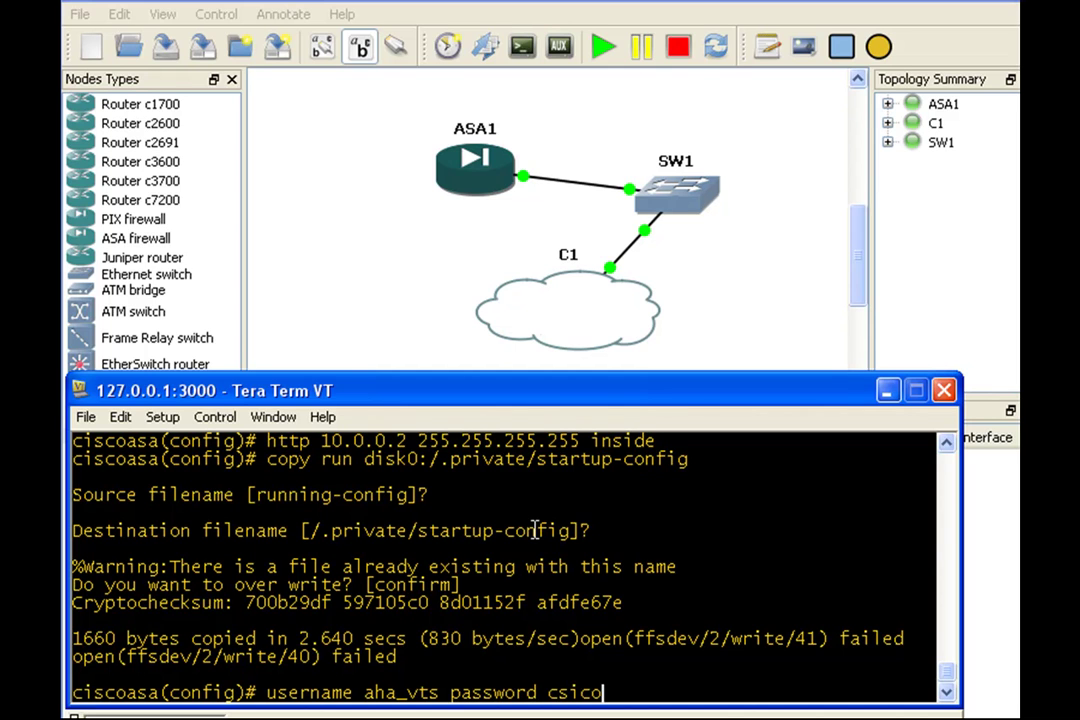
pyautogui.press('BackSpace')
pyautogui.press('BackSpace')
pyautogui.press('BackSpace')
pyautogui.press('BackSpace')
pyautogui.write('isco pri')
pyautogui.press('Tab')
pyautogui.write('15')
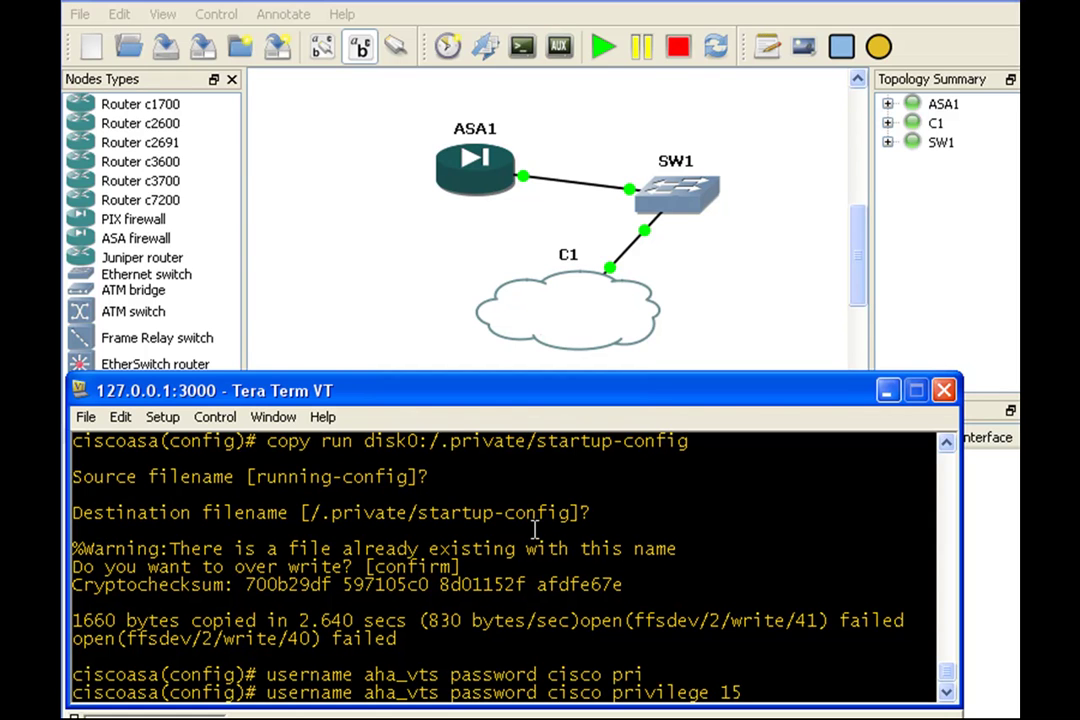
pyautogui.press('Return')
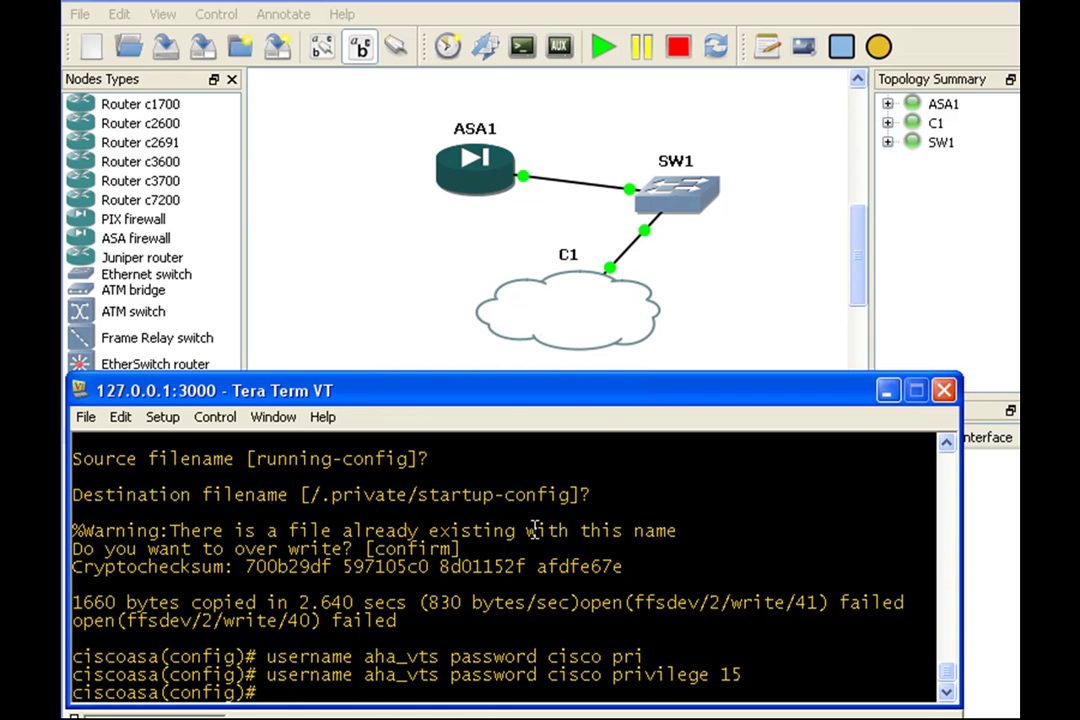
# Step: Save the running configuration to startup-config again, confirming the overwrite
pyautogui.press('Up')
pyautogui.press('Up')
pyautogui.press('Return')
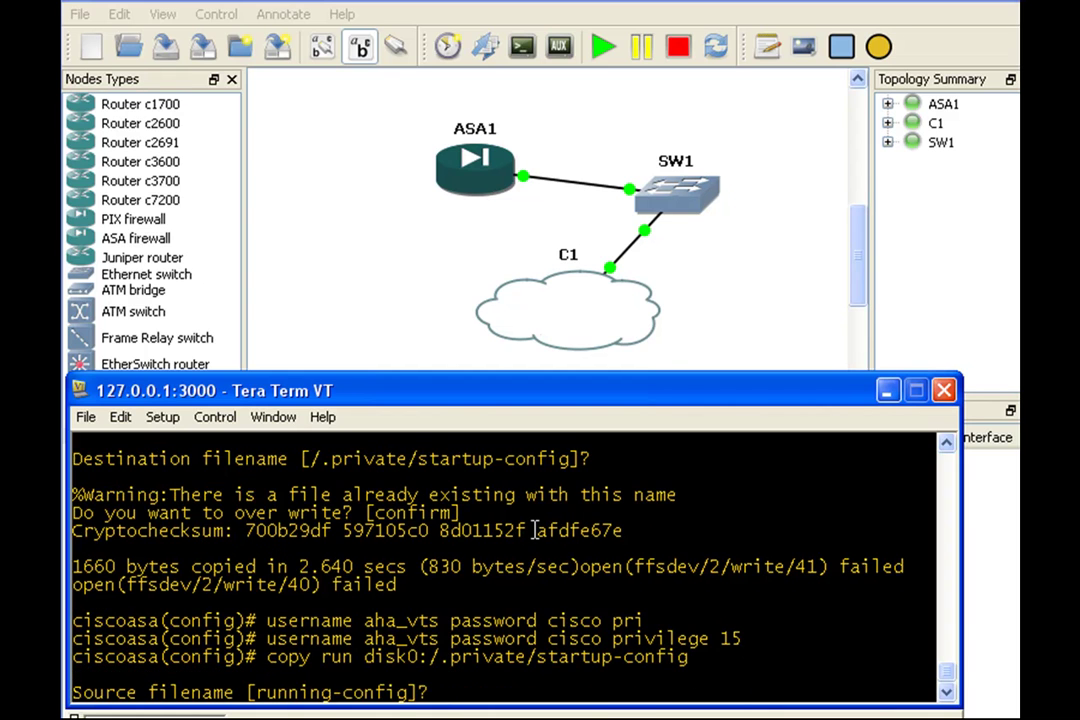
pyautogui.press('Return')
pyautogui.press('Return')
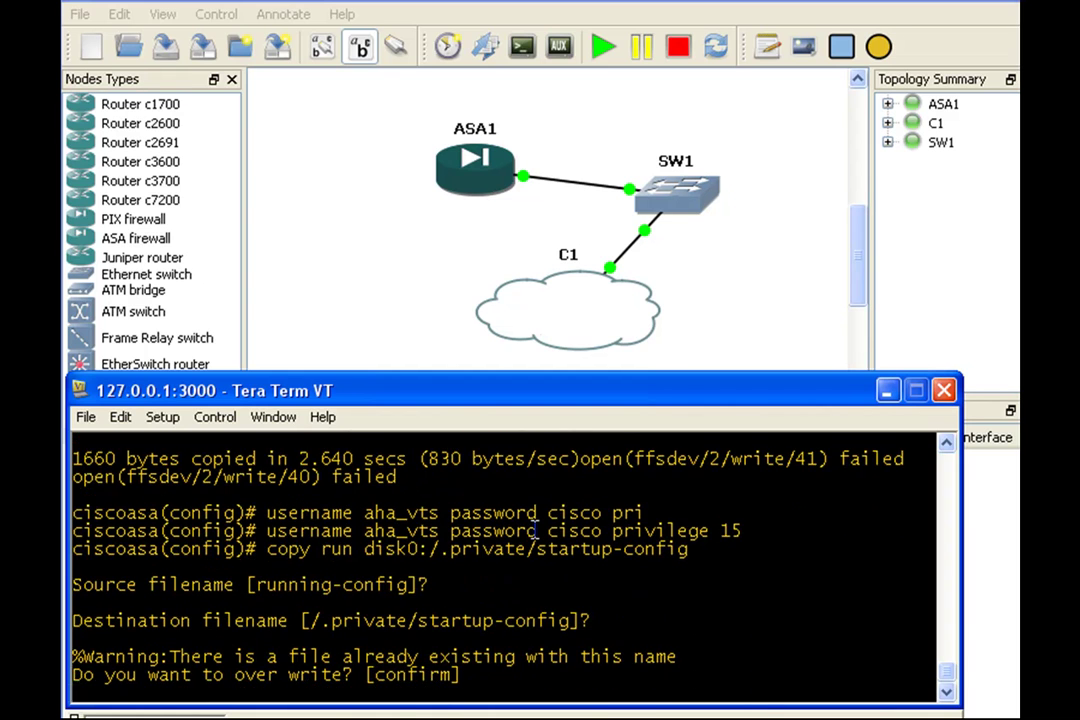
pyautogui.press('Return')
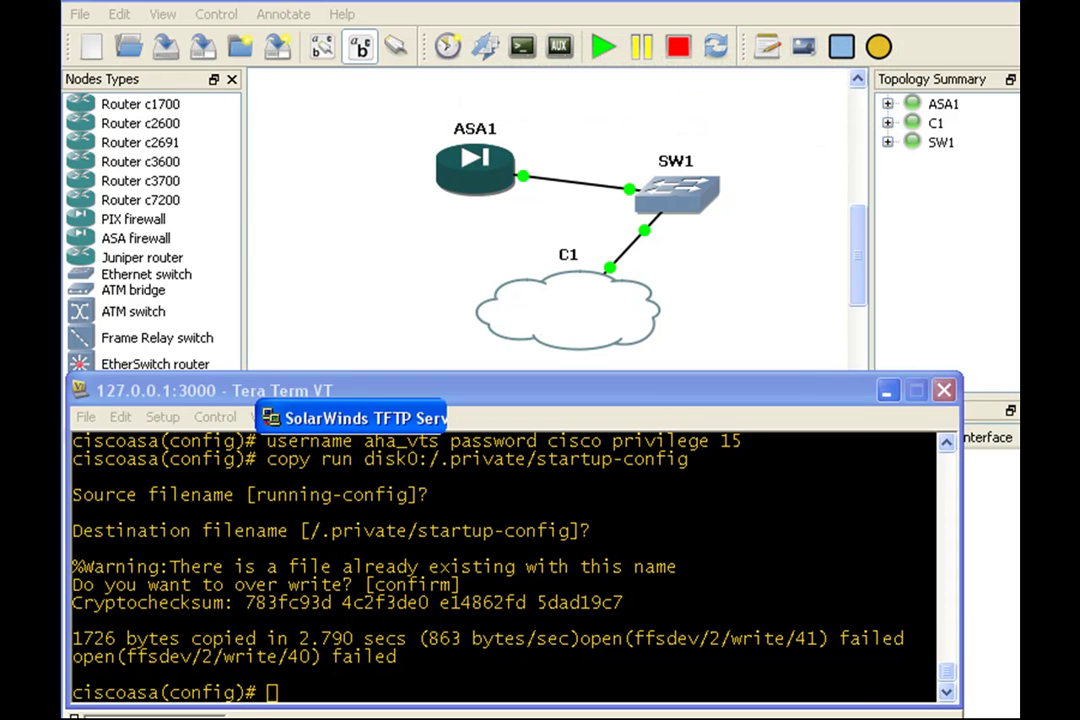
# Step: Start the TFTP service from File > Configure, then minimize the SolarWinds window
pyautogui.click(289, 451)
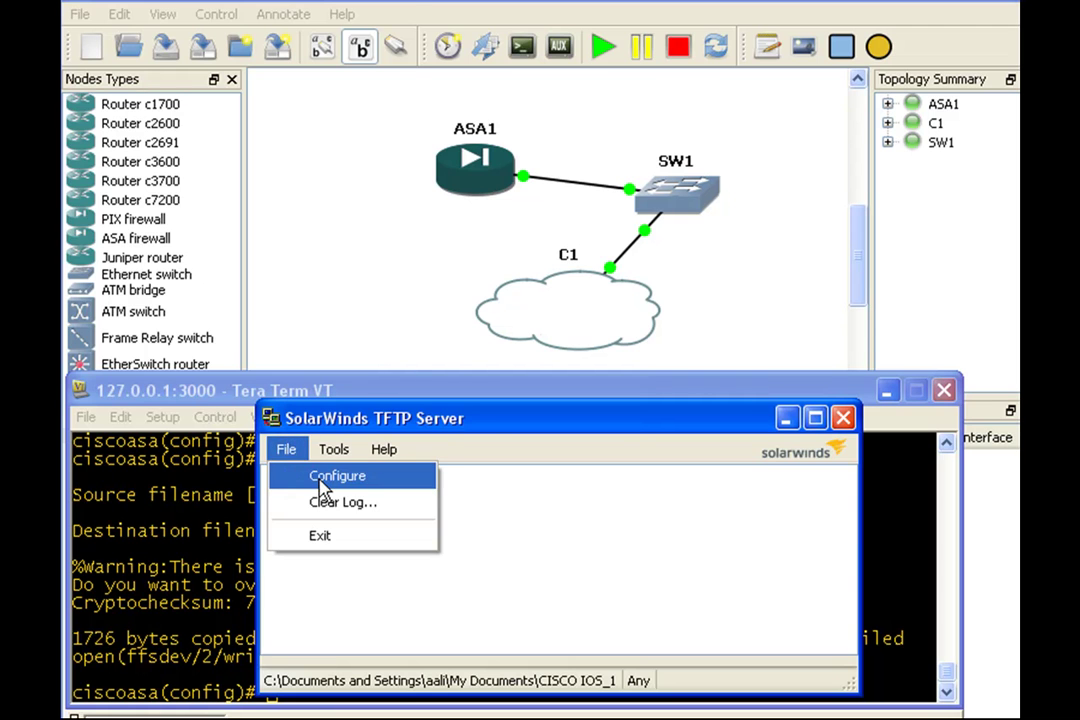
pyautogui.click(324, 490)
pyautogui.moveTo(205, 19); pyautogui.dragTo(586, 104)
pyautogui.click(615, 205)
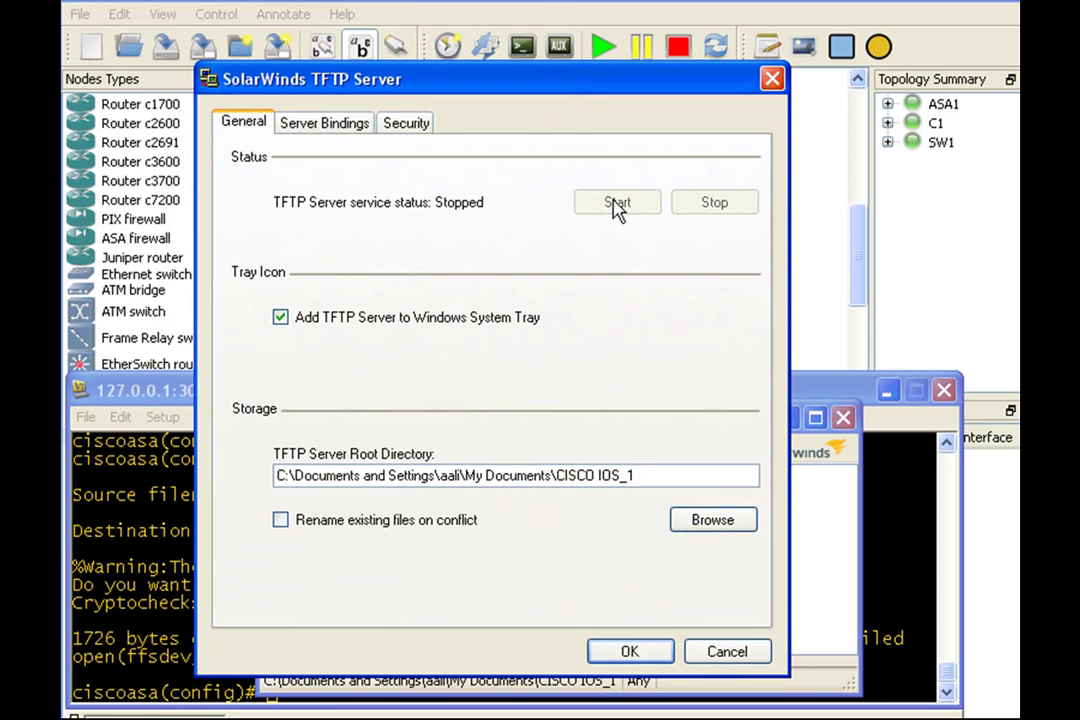
pyautogui.click(652, 656)
pyautogui.click(788, 419)
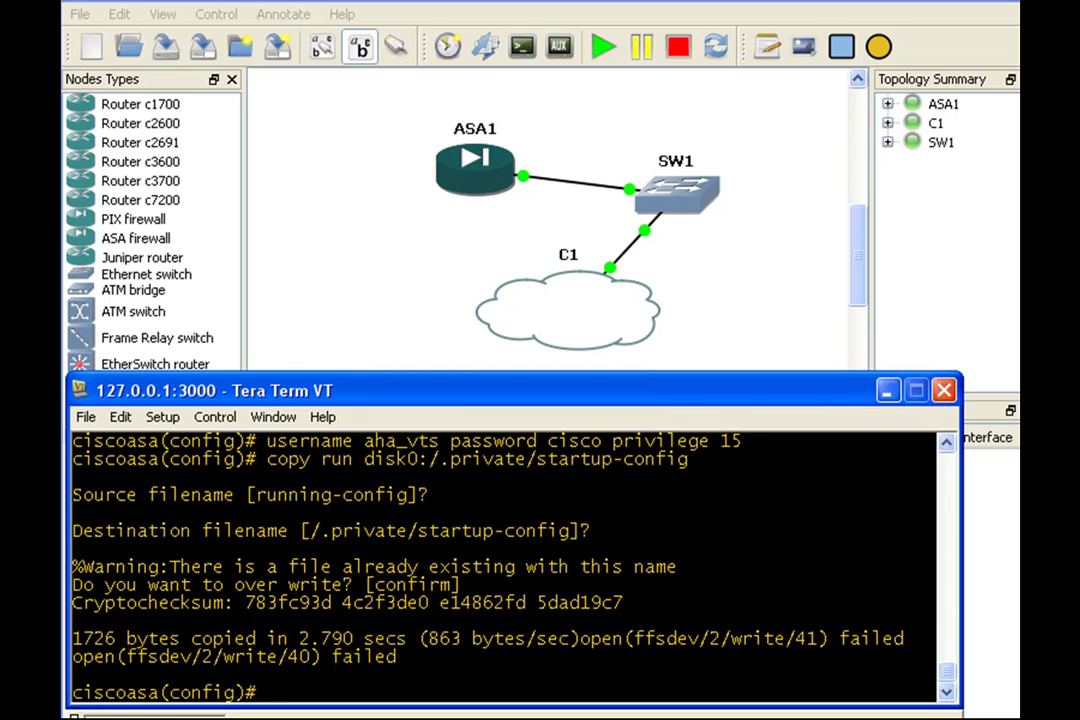
# Step: Copy asdm-645-204.bin from TFTP host 10.0.0.2 to flash, keeping the same file name
pyautogui.write('copy tftp:')
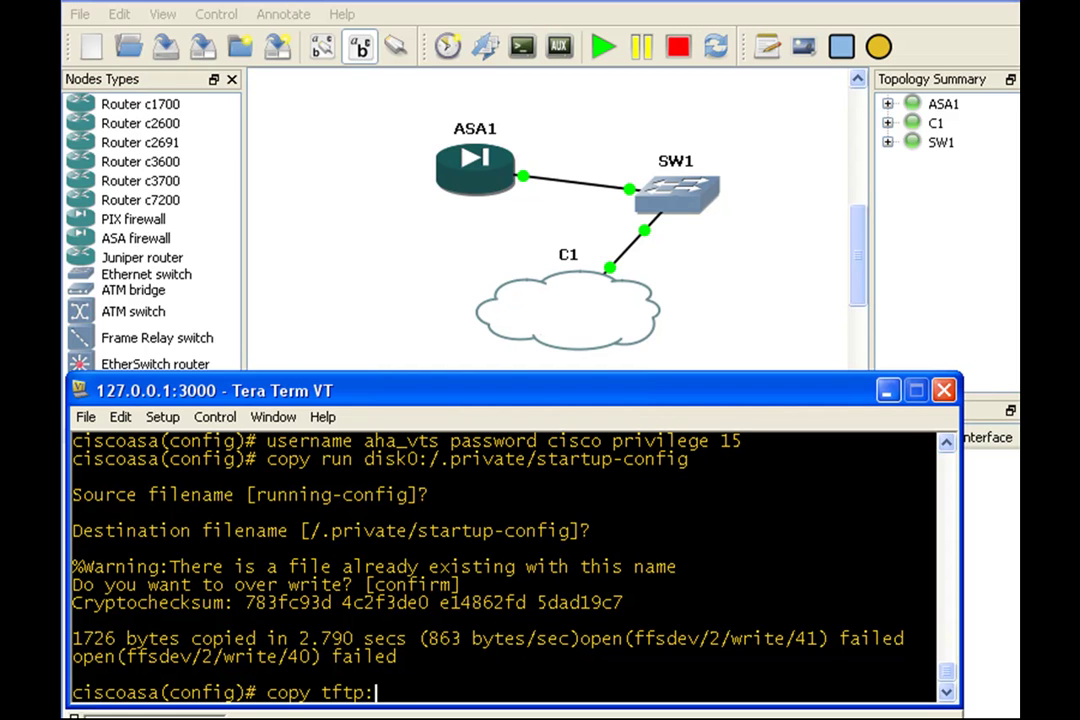
pyautogui.write(' flash:')
pyautogui.press('Return')
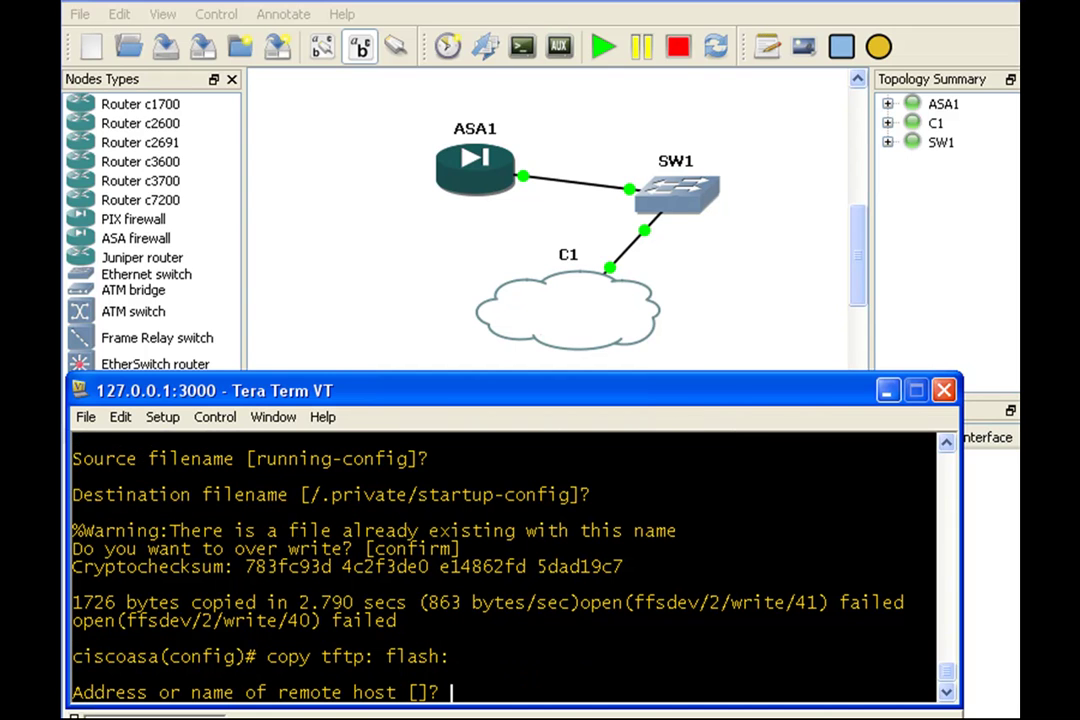
pyautogui.write('10.0.0.2')
pyautogui.press('Return')
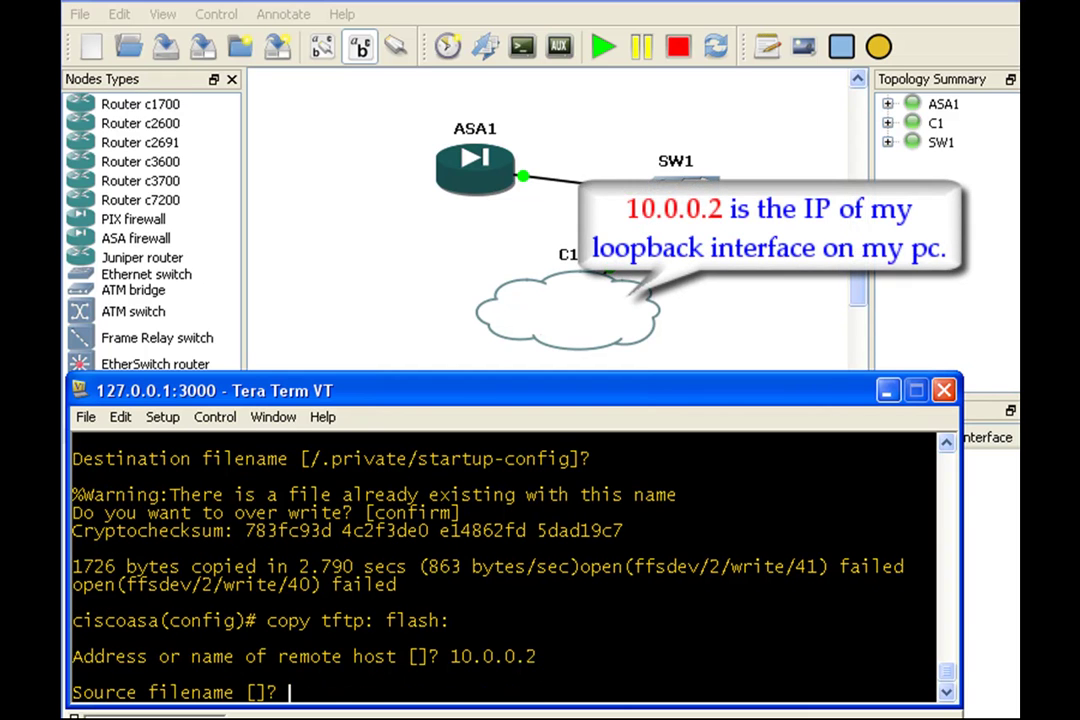
pyautogui.rightClick(760, 700)
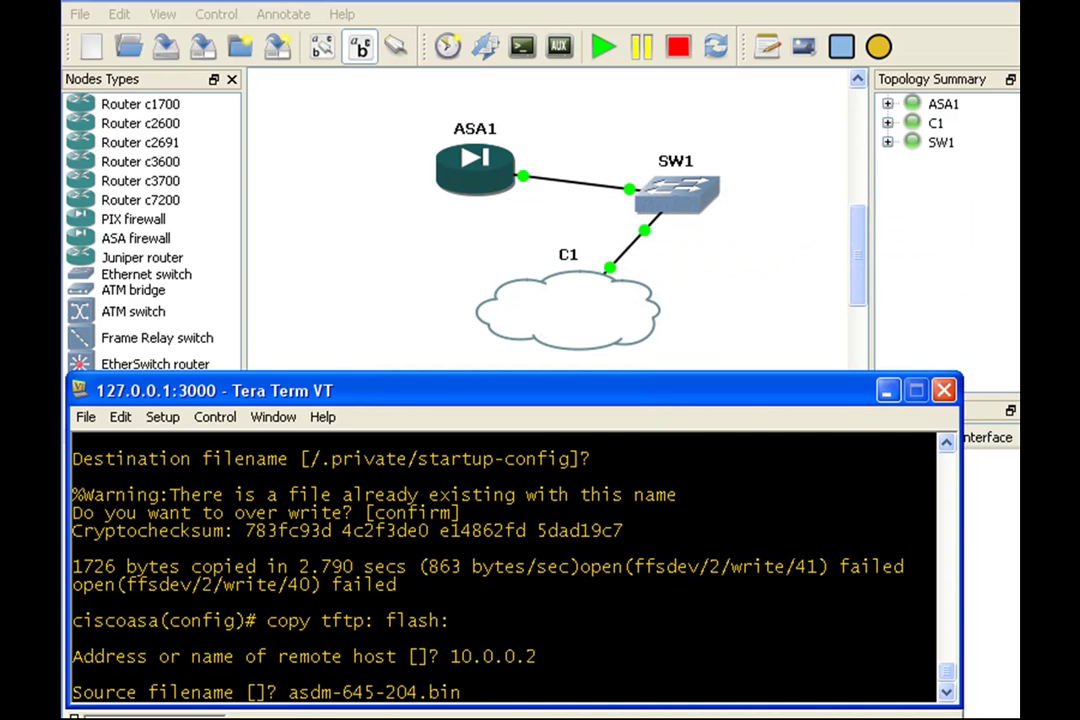
pyautogui.press('Return')
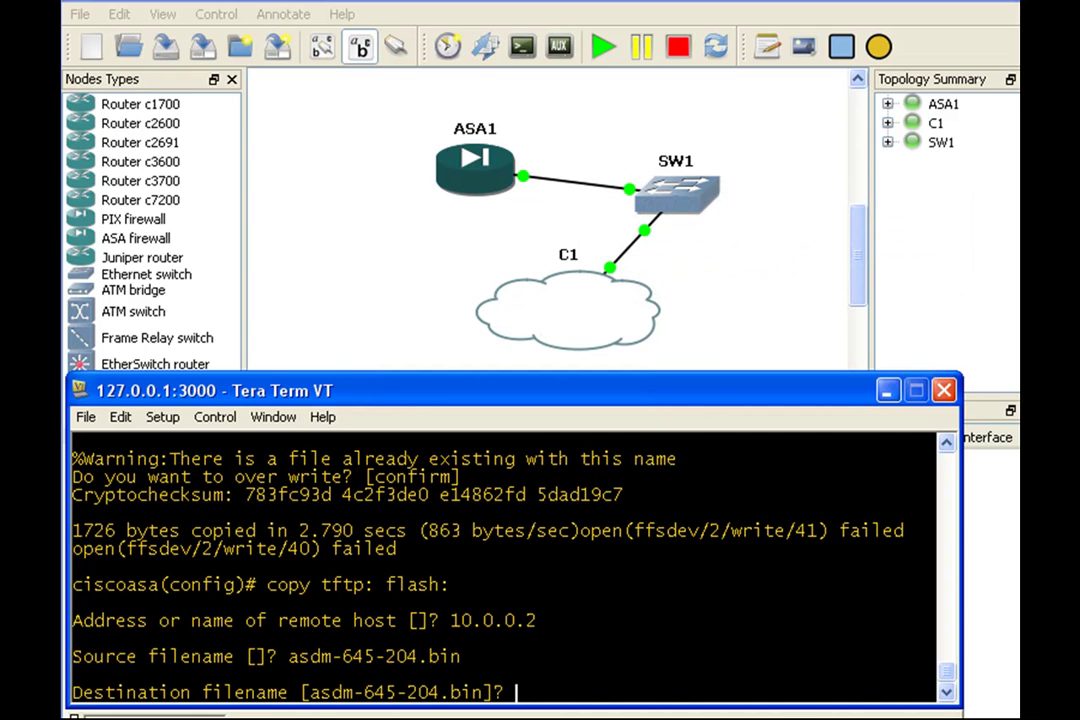
pyautogui.press('Return')
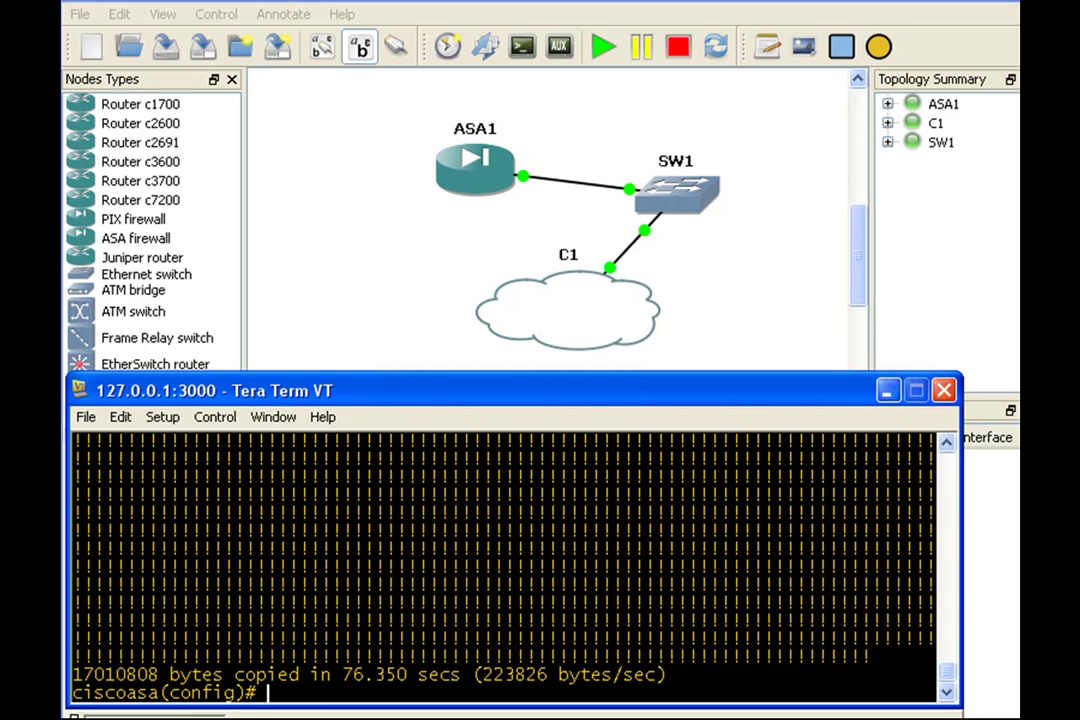
# Step: List the flash contents with 'sh flash:' to check asdm-645-204.bin is there
pyautogui.write('flash:')
pyautogui.press('Return')
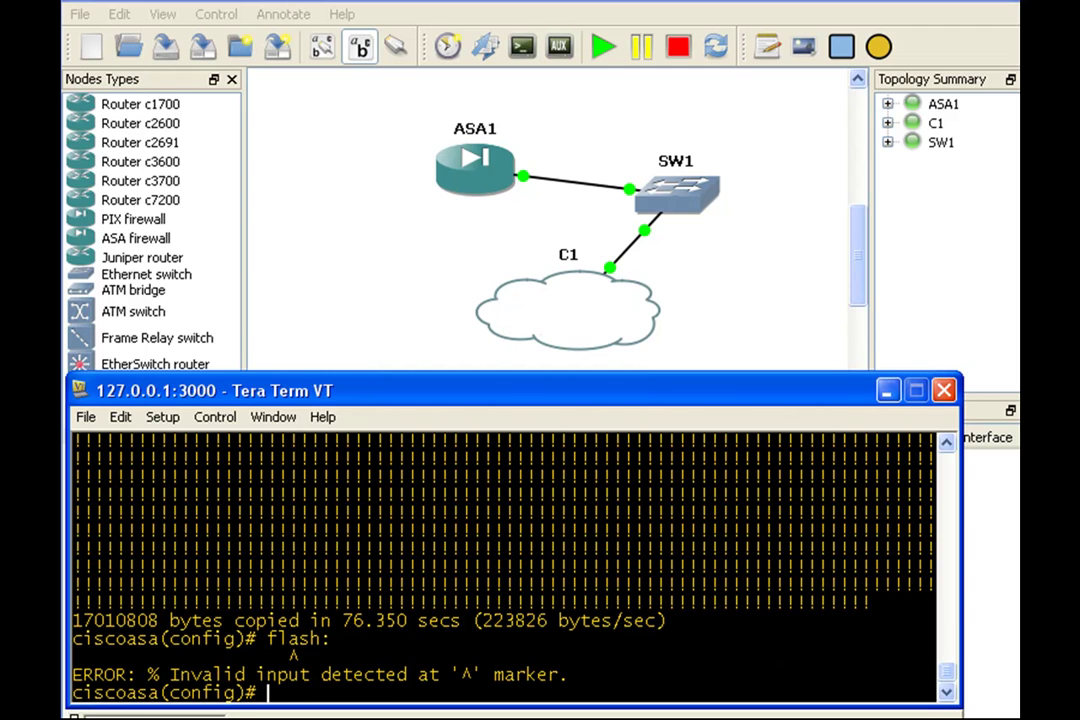
pyautogui.write('sh flash:')
pyautogui.press('Return')
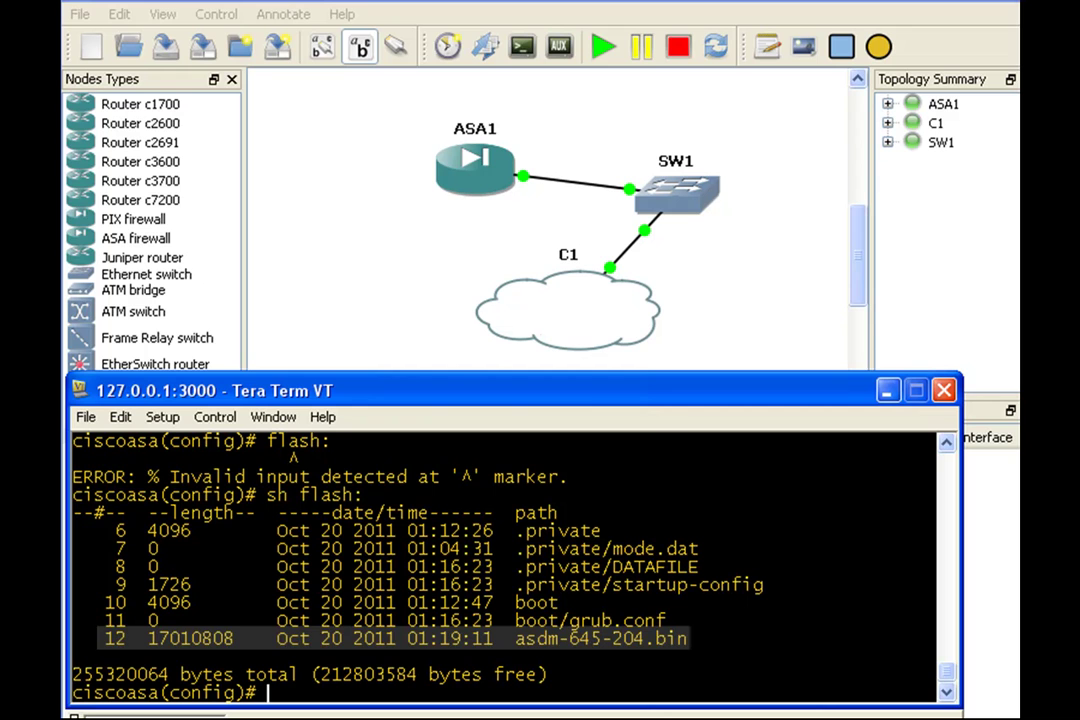
# Step: Overwrite disk0:/.private/startup-config with the running config, then ping 10.0.0.2
pyautogui.press('Up')
pyautogui.press('Up')
pyautogui.press('Up')
pyautogui.press('Up')
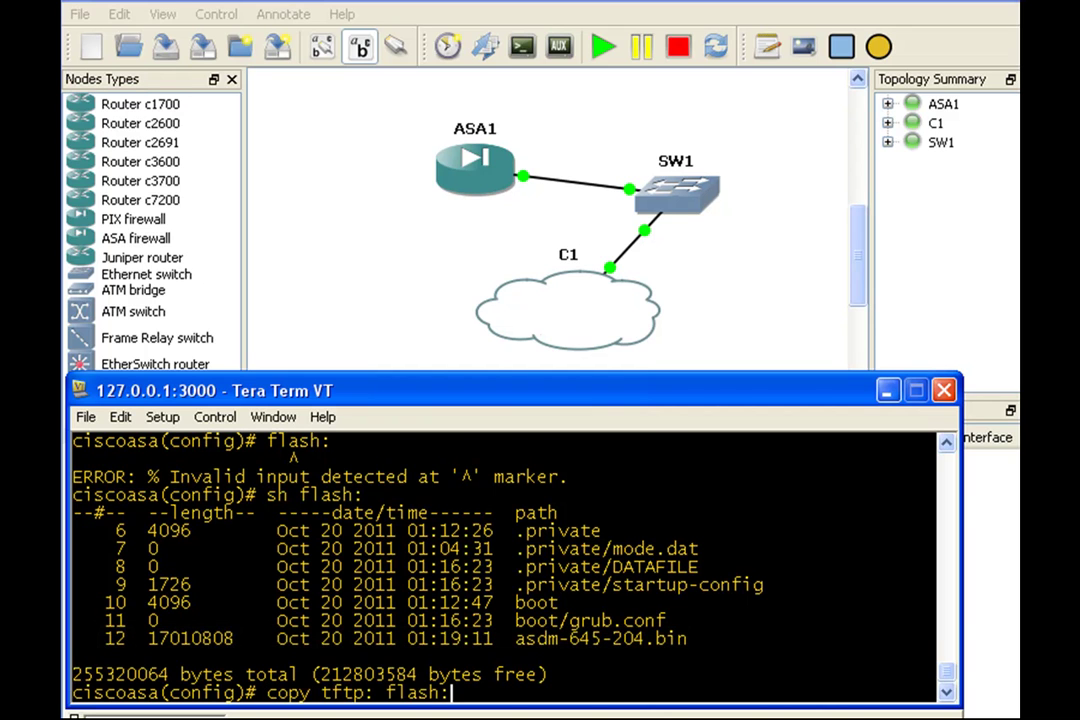
pyautogui.press('Return')
pyautogui.press('Return')
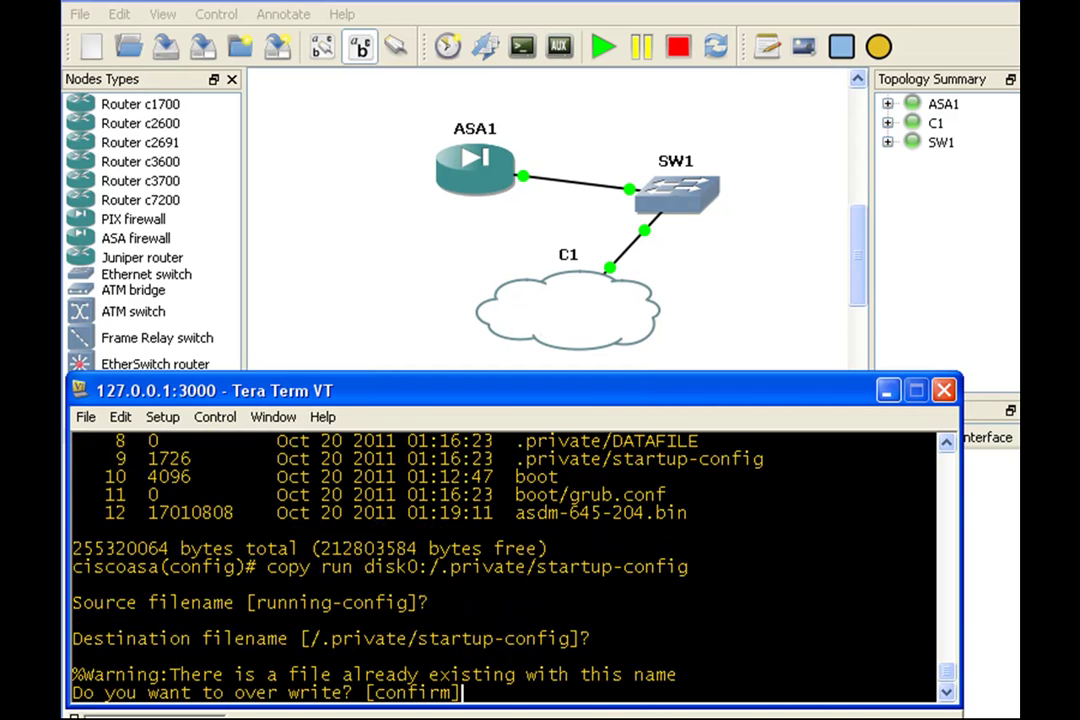
pyautogui.press('Return')
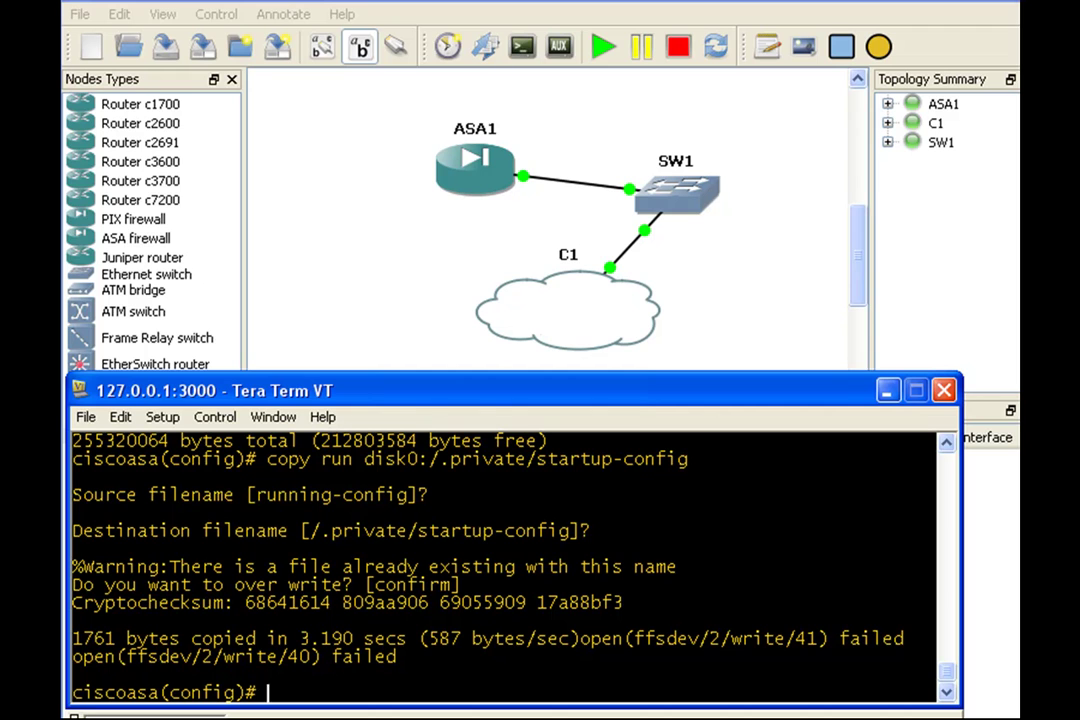
pyautogui.write('ping 10')
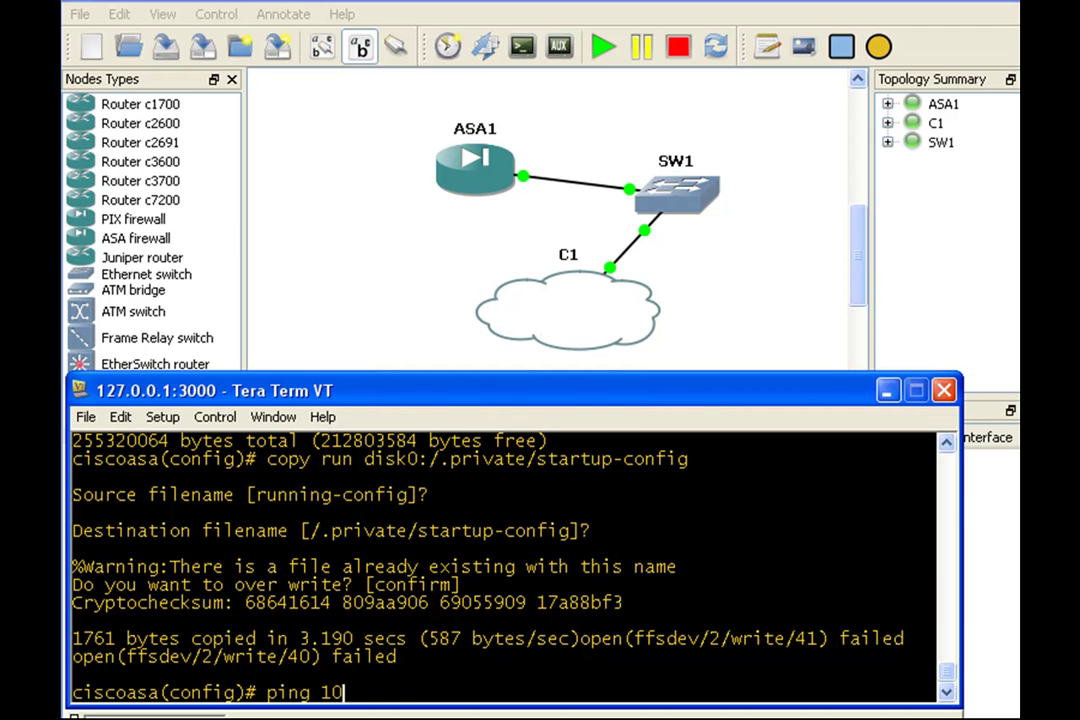
pyautogui.write('.0.0.')
pyautogui.write('2')
pyautogui.press('Return')
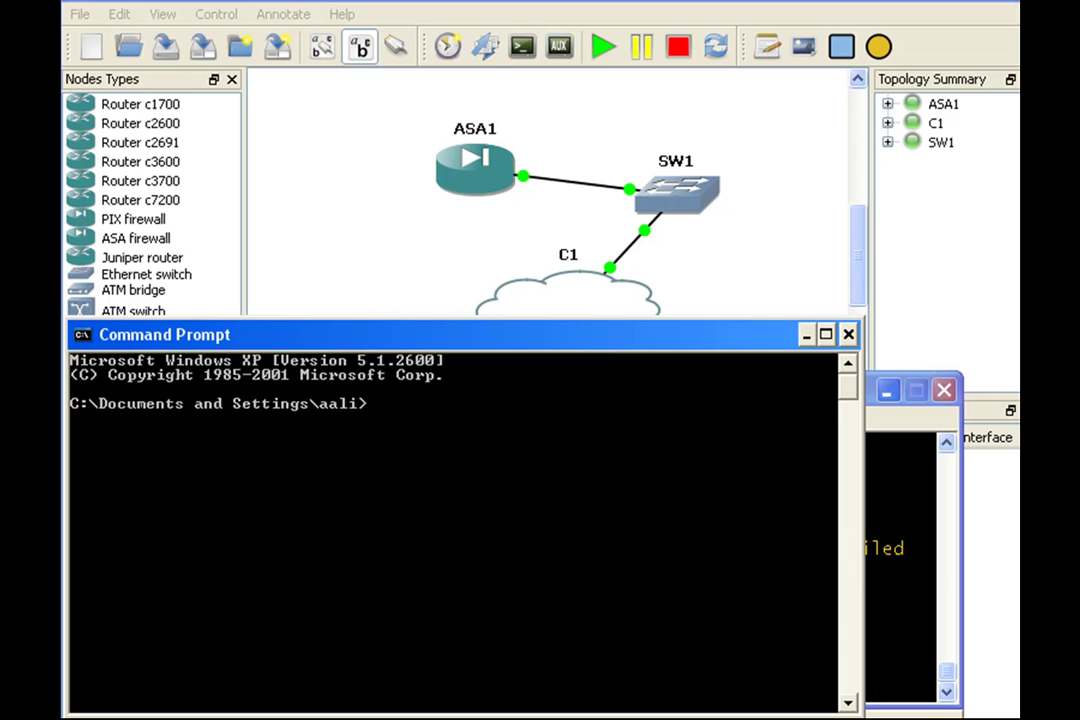
# Step: Ping the ASA at 10.0.0.1 from the PC, then switch through Tera Term to Internet Explorer
pyautogui.write('ping 10.0.0.1')
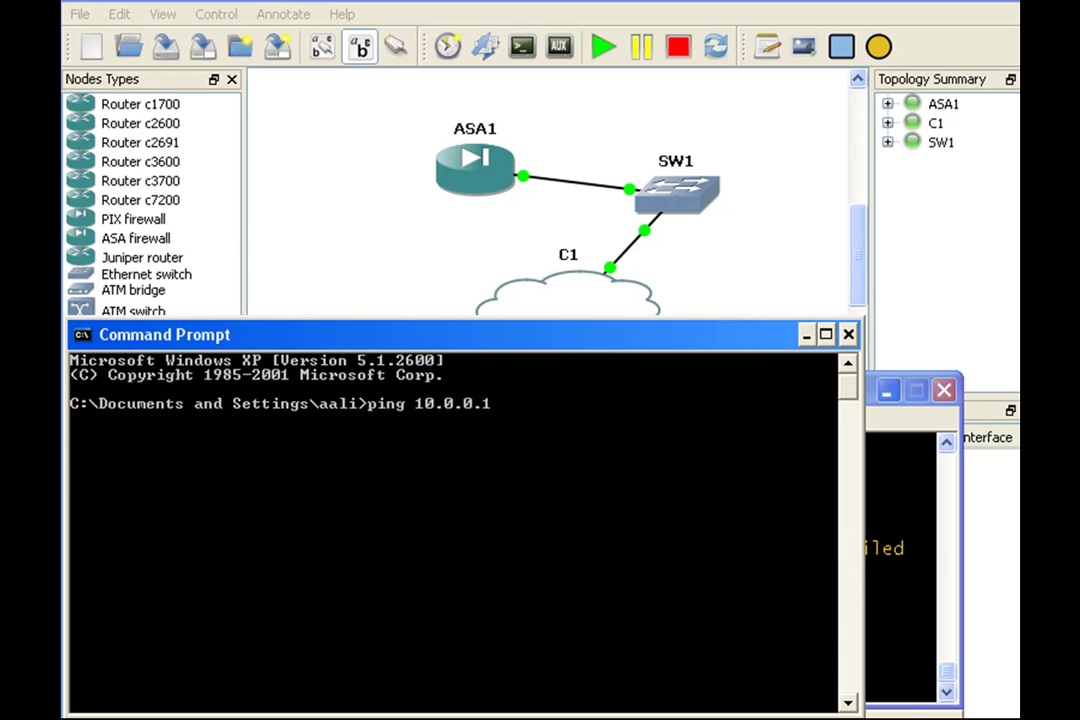
pyautogui.press('Return')
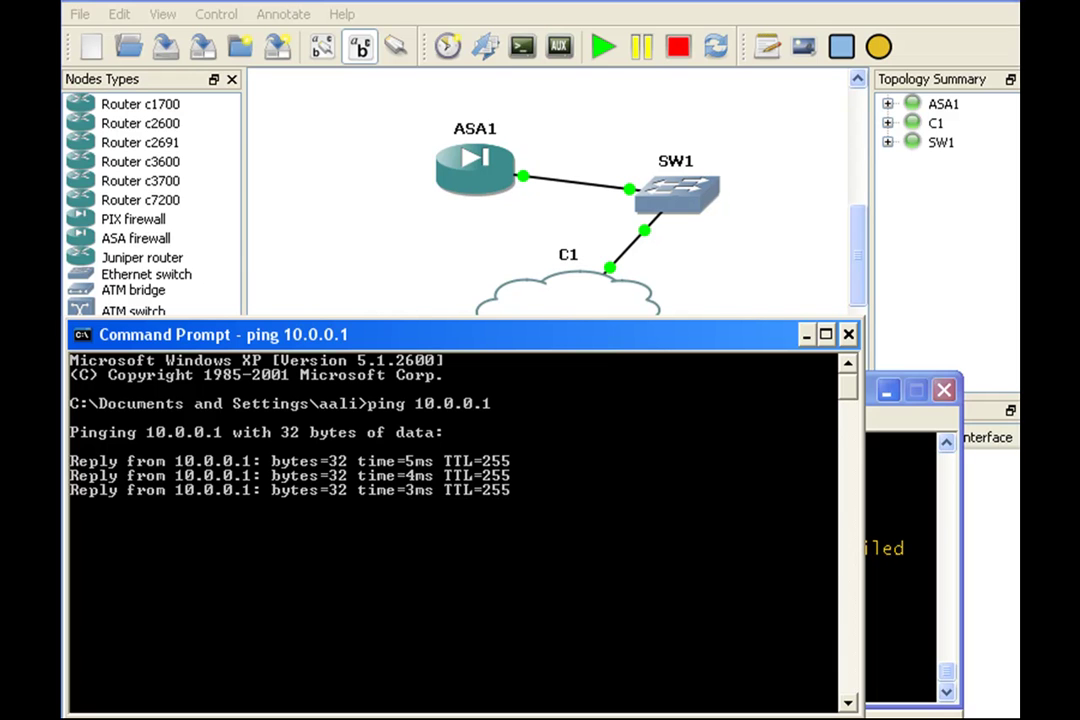
pyautogui.hotkey('alt', 'Tab')
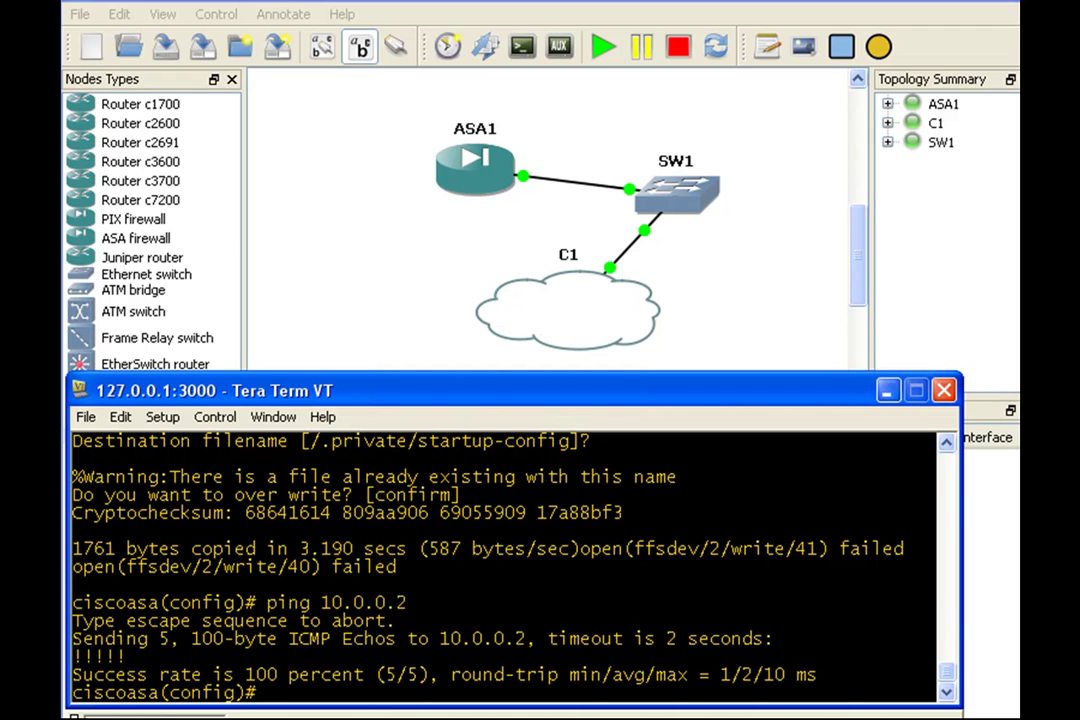
pyautogui.hotkey('alt', 'Tab')
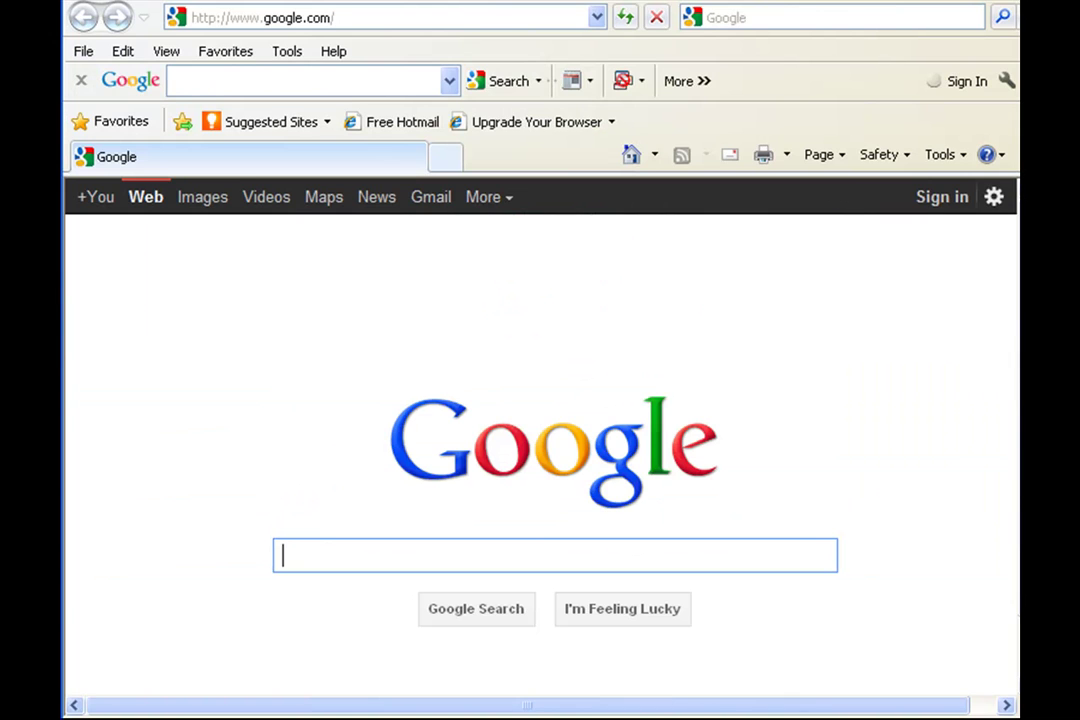
pyautogui.click(597, 18)
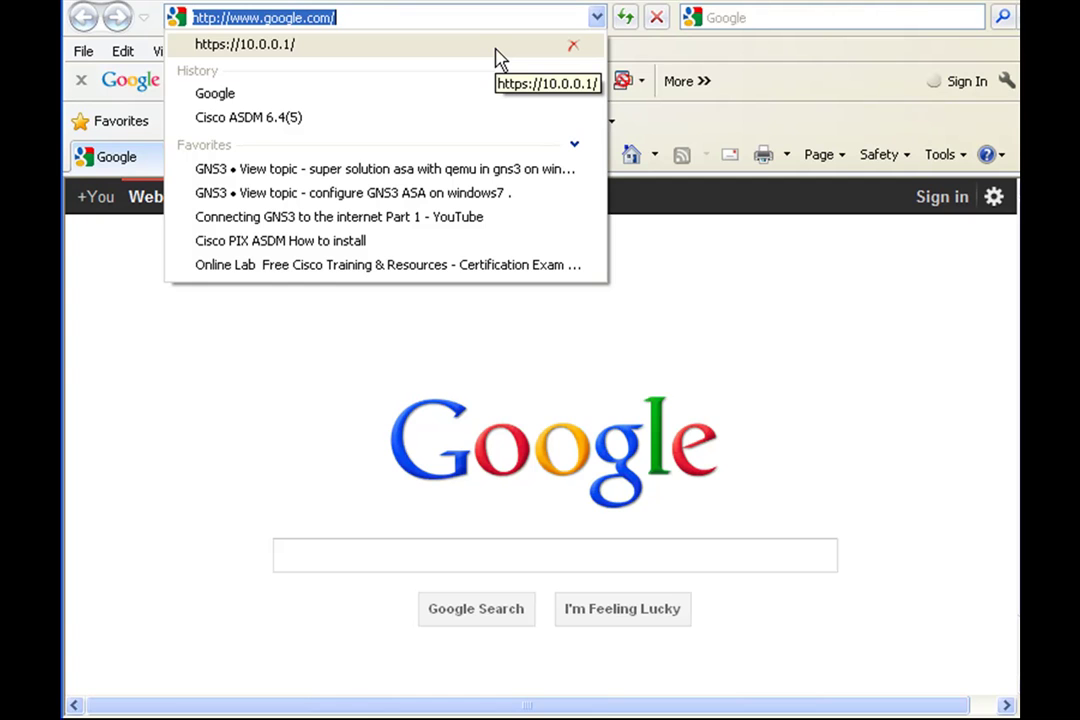
pyautogui.click(495, 48)
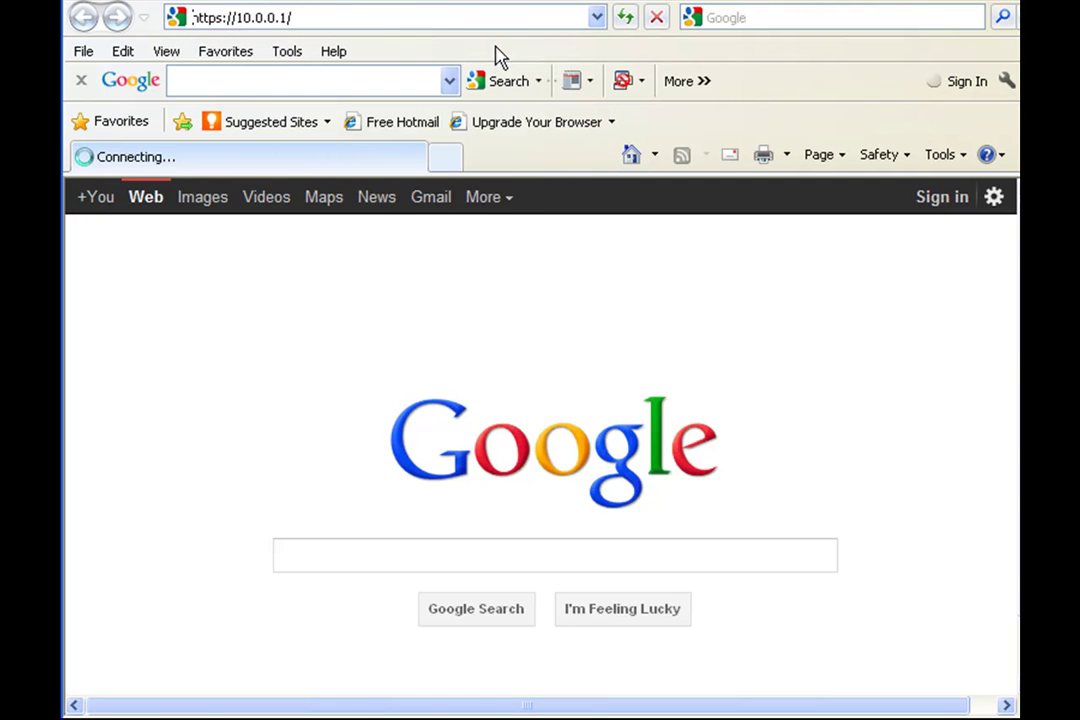
pyautogui.click(309, 508)
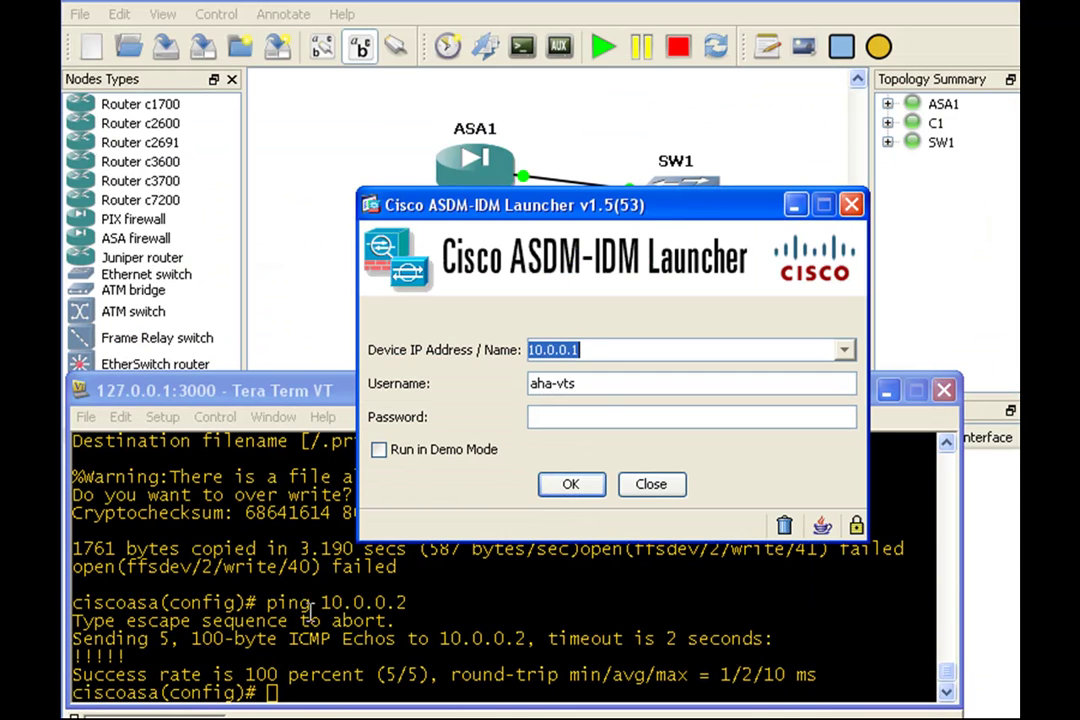
# Step: Log in to ASDM with the admin username and password, always trusting the publisher's certificate
pyautogui.press('Tab')
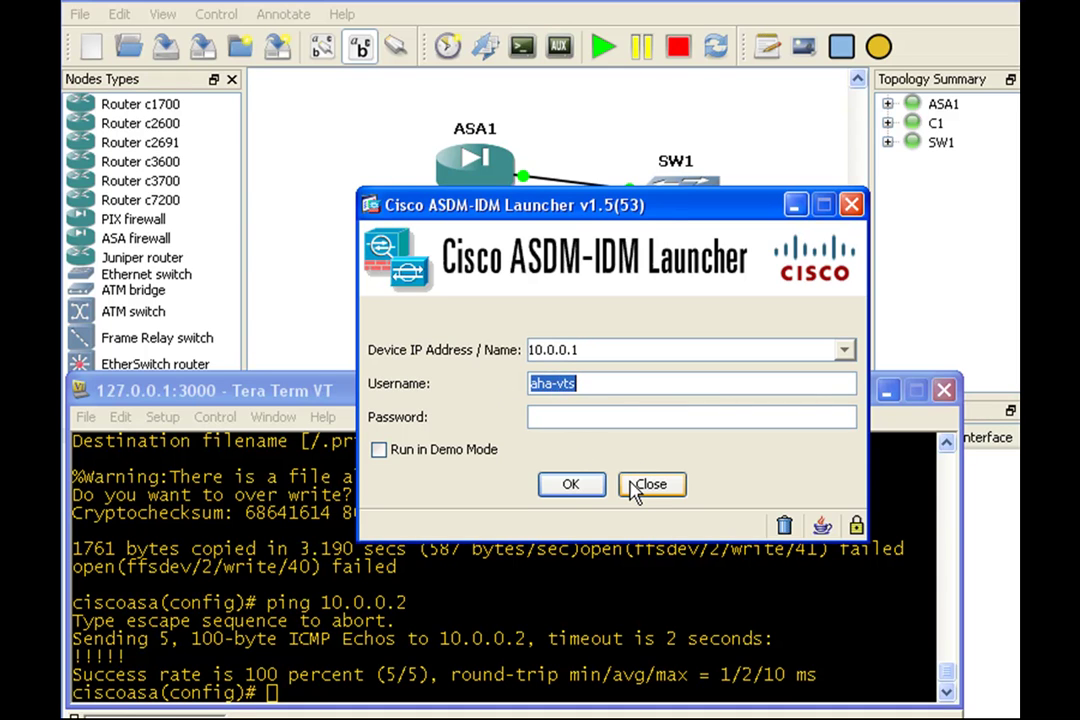
pyautogui.write('aha_vts')
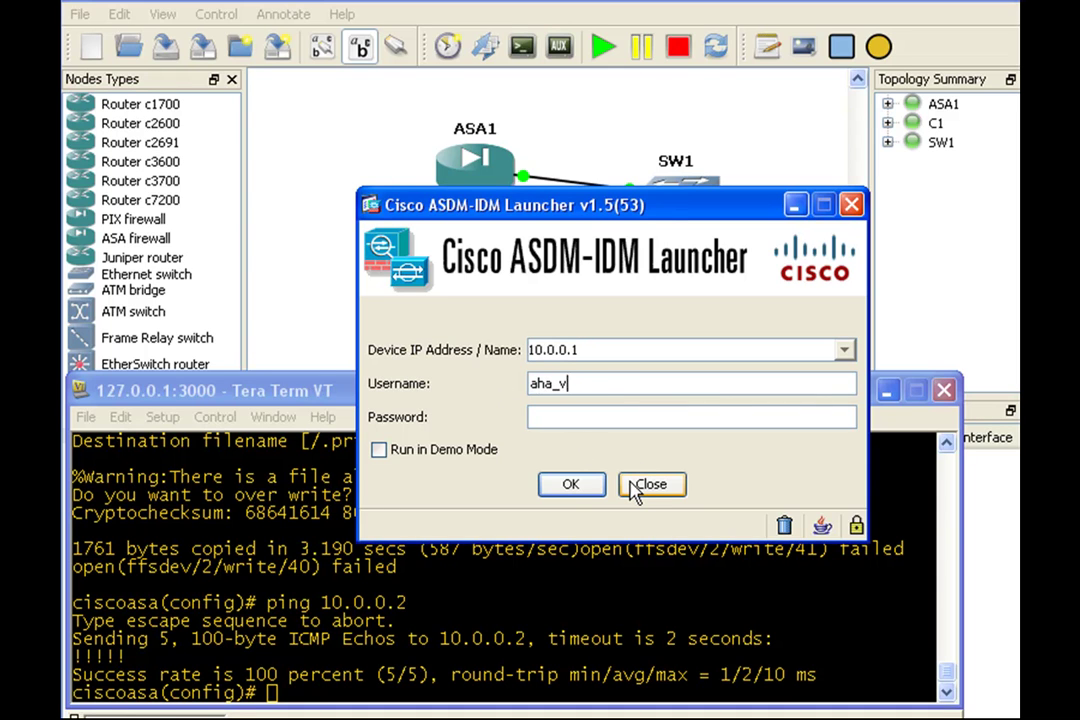
pyautogui.press('Tab')
pyautogui.write('ci')
pyautogui.press('BackSpace')
pyautogui.press('BackSpace')
pyautogui.write('cisco')
pyautogui.click(570, 484)
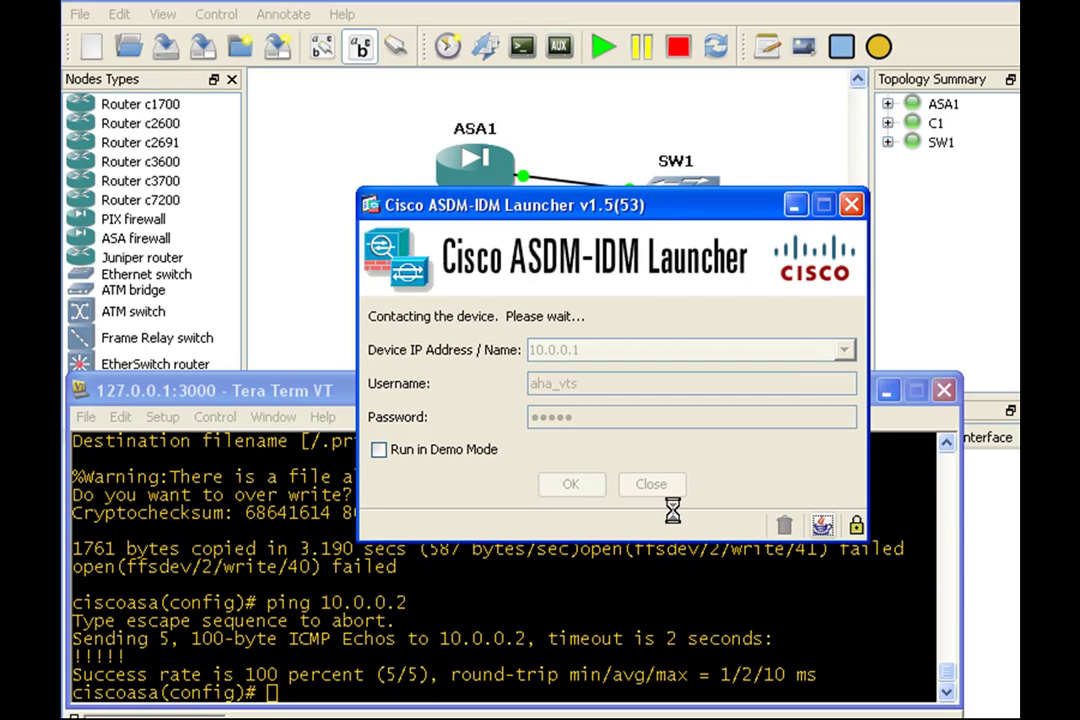
pyautogui.click(346, 339)
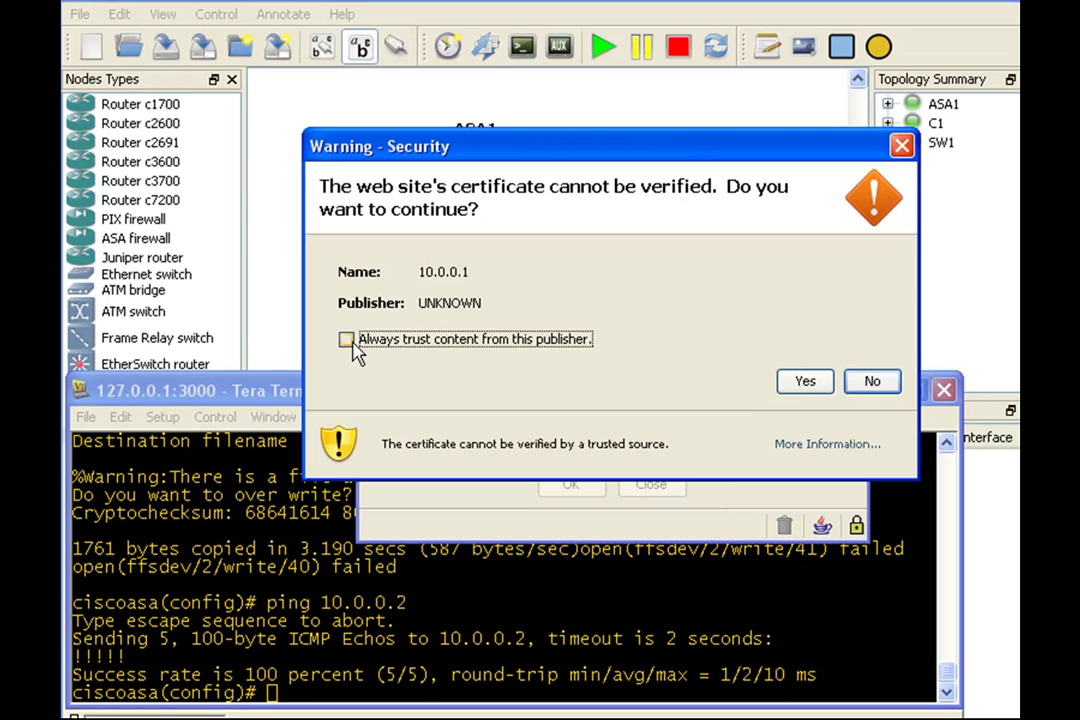
pyautogui.click(805, 381)
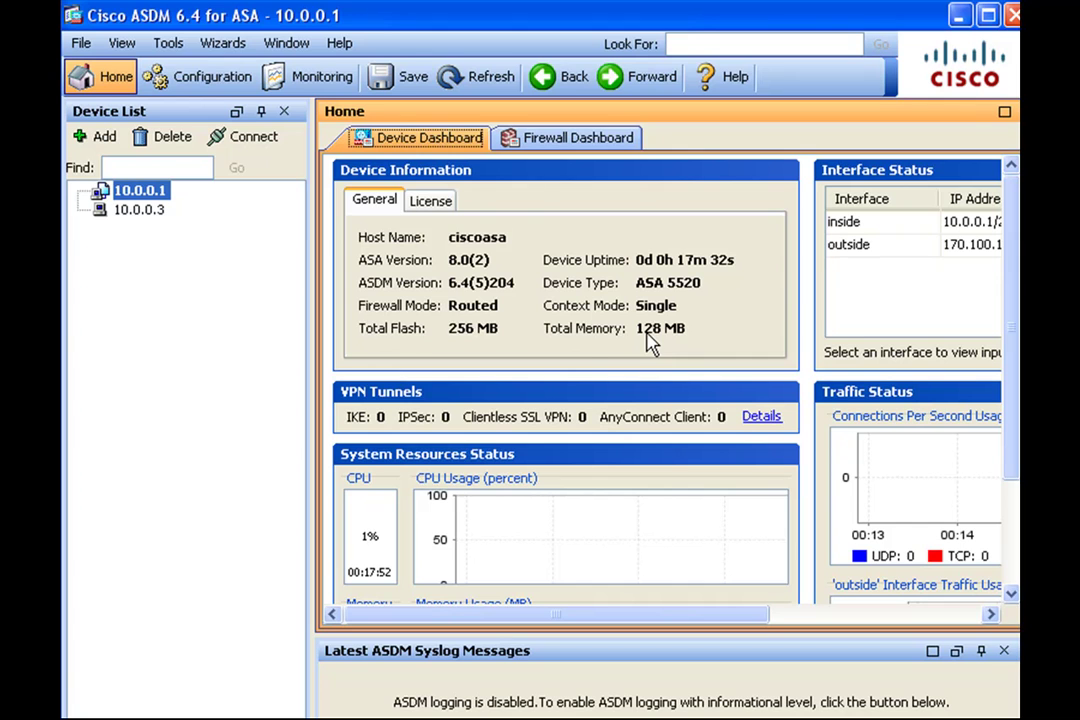
# Step: Open Configuration > Device Setup and launch the Startup Wizard
pyautogui.click(200, 78)
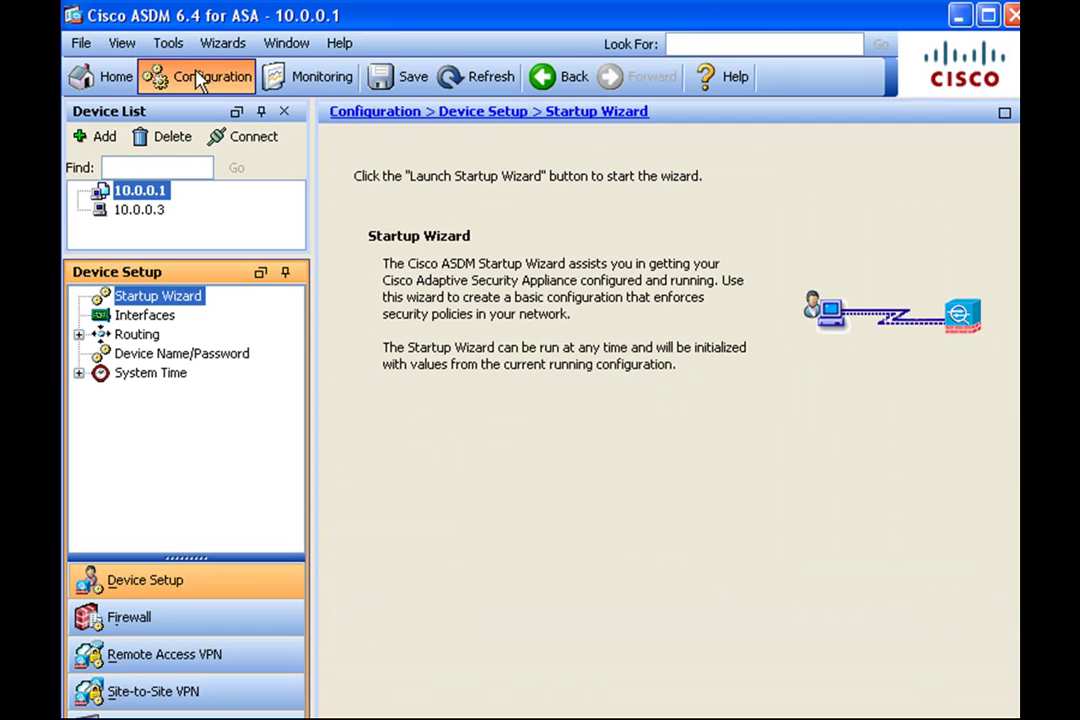
pyautogui.click(491, 567)
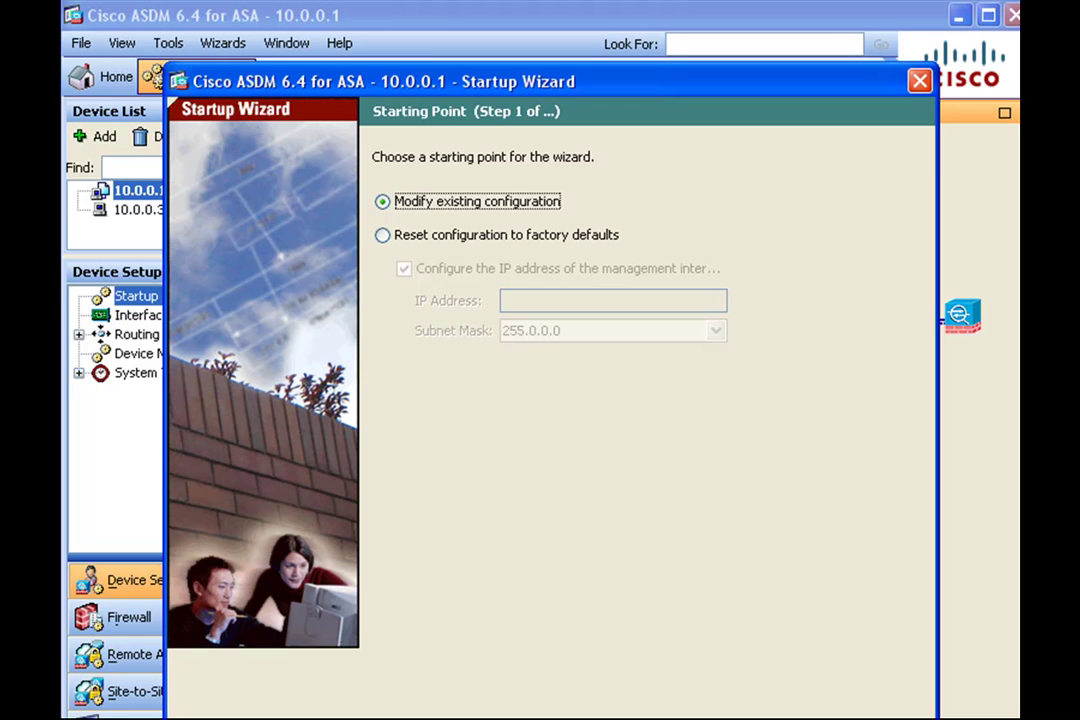
# Step: Keep existing settings on wizard steps 1–9: hostname ciscoasa, interfaces, no routes, DHCP off, PAT, admin access
pyautogui.press('Return')
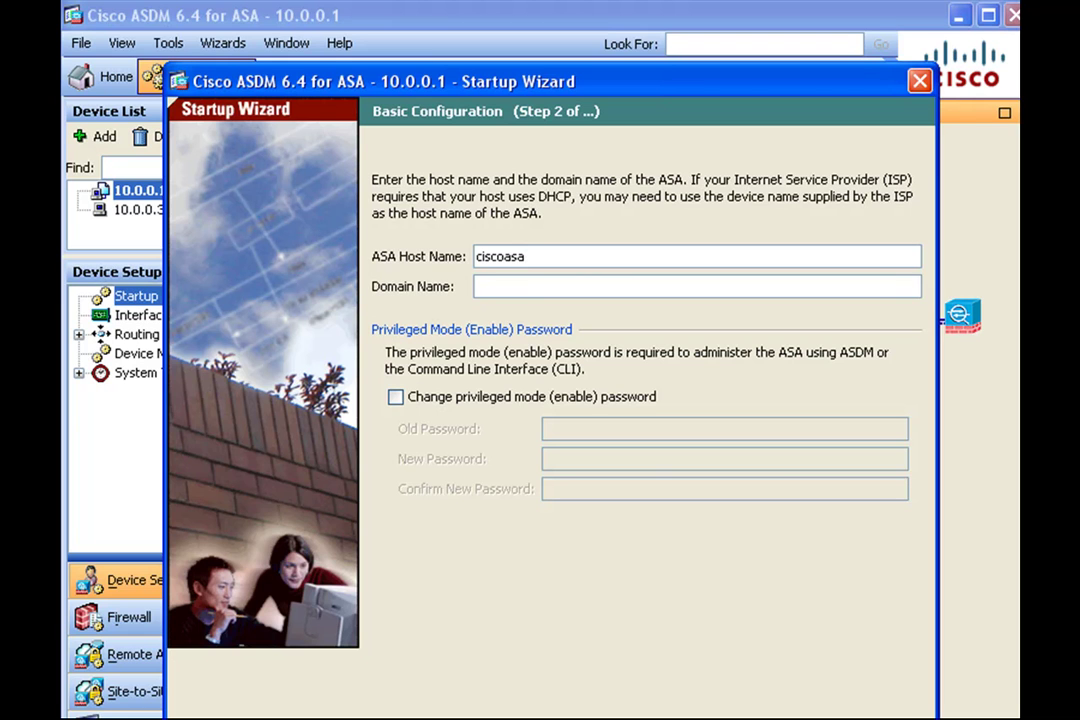
pyautogui.press('Return')
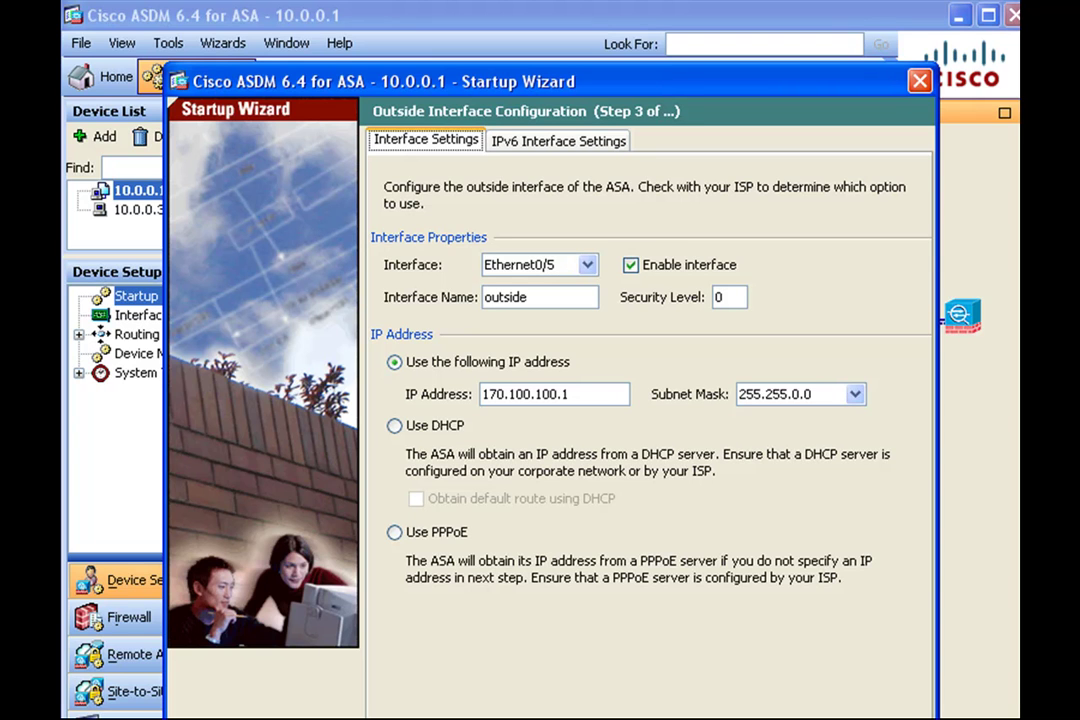
pyautogui.press('Return')
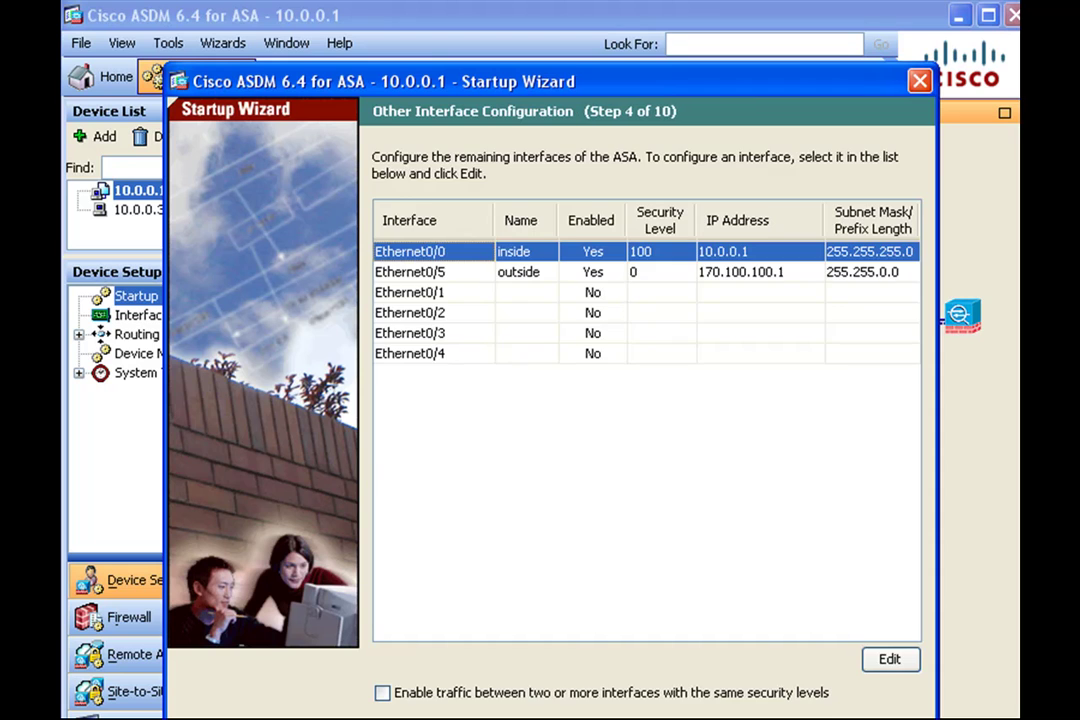
pyautogui.press('Return')
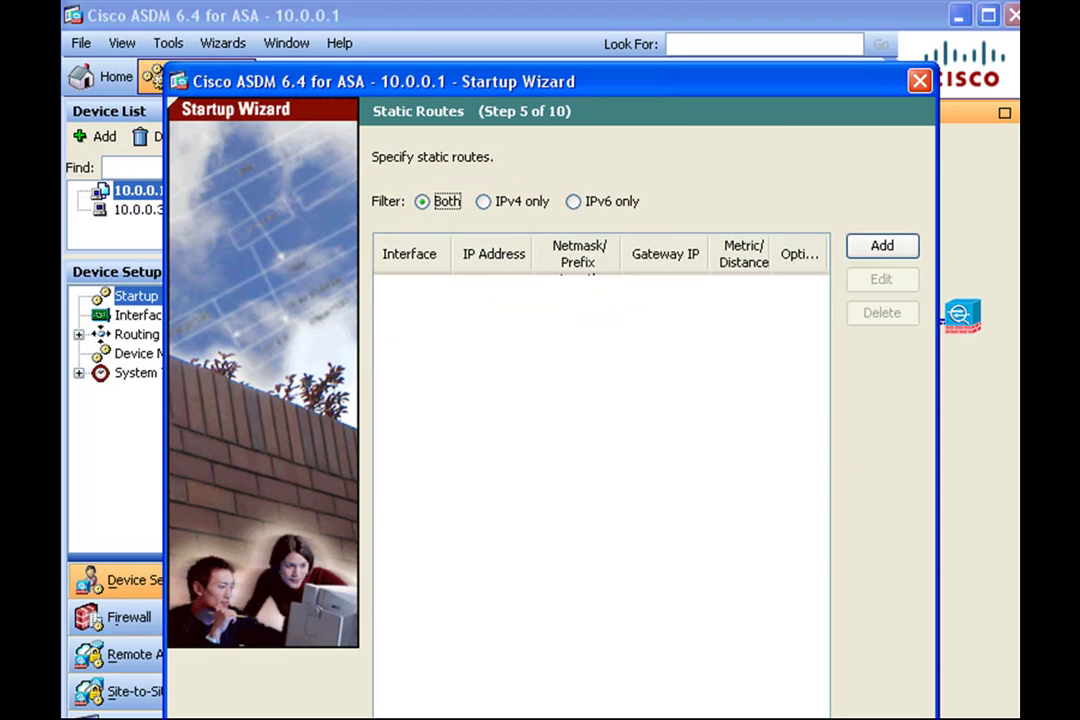
pyautogui.press('Return')
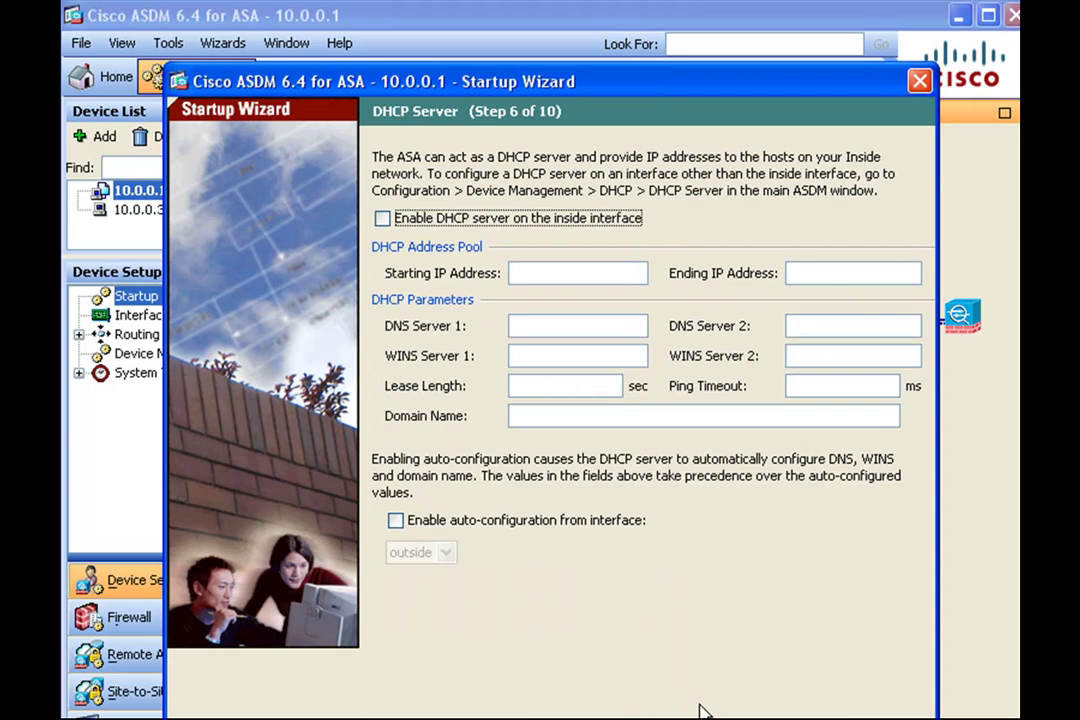
pyautogui.press('Return')
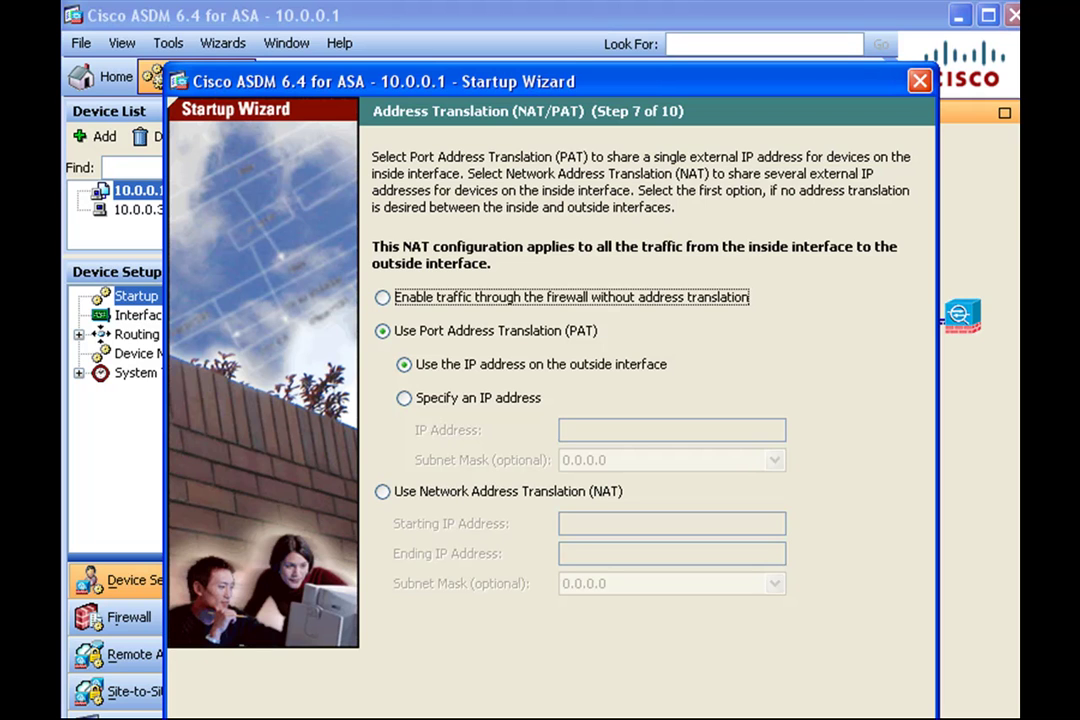
pyautogui.press('Return')
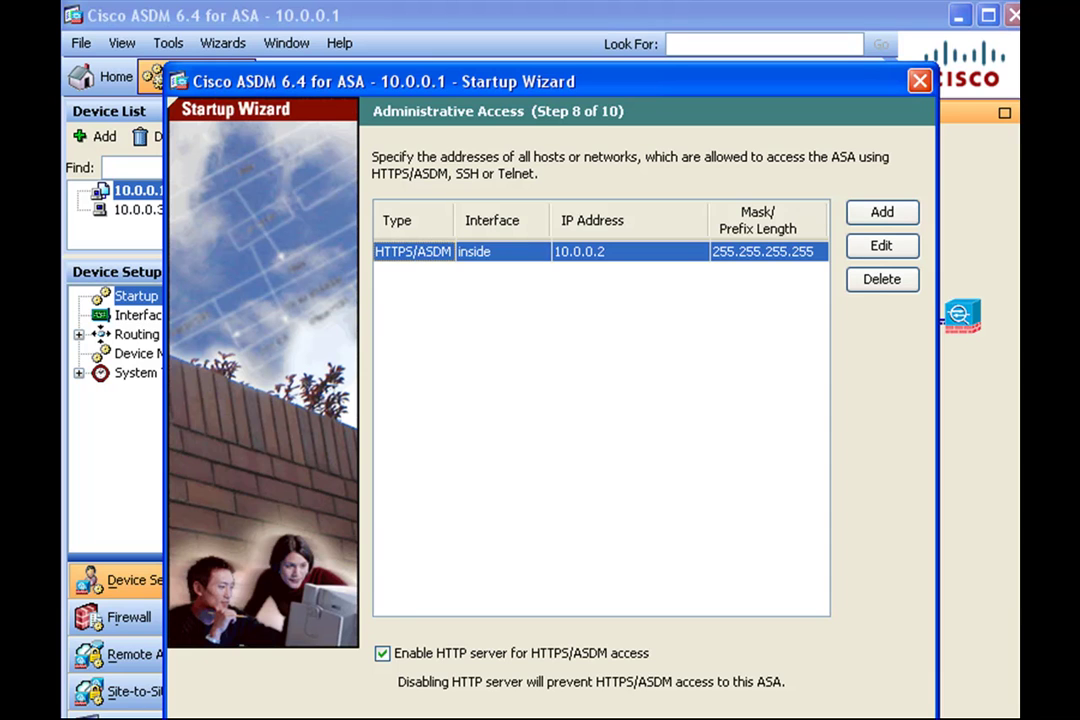
pyautogui.press('Return')
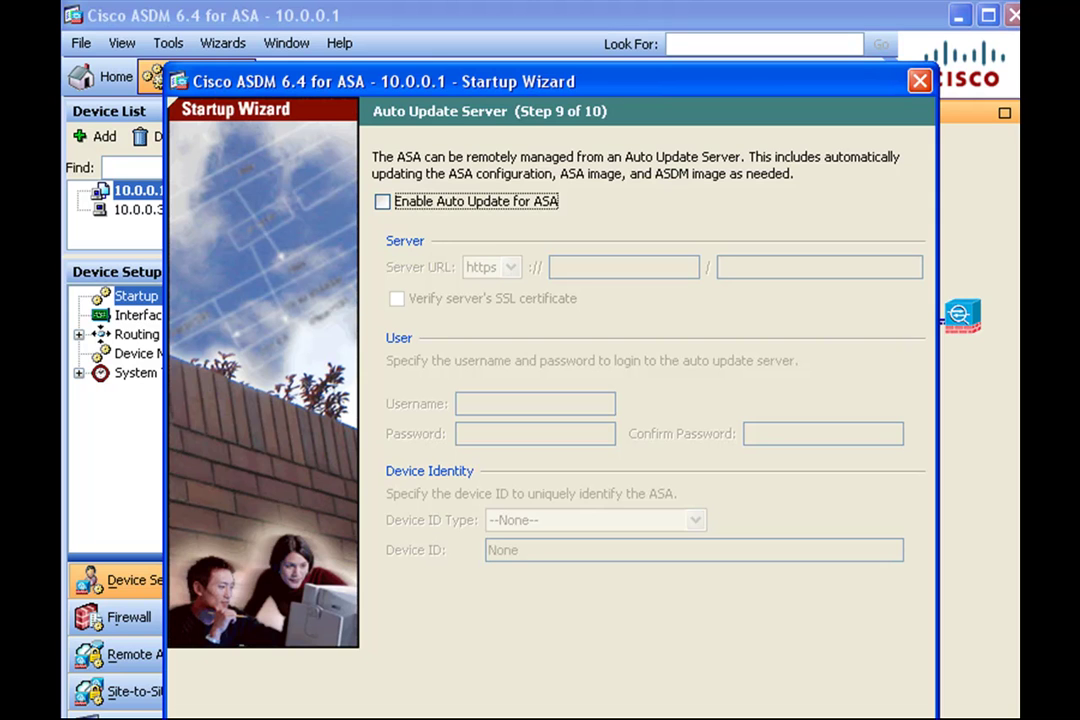
pyautogui.press('Return')
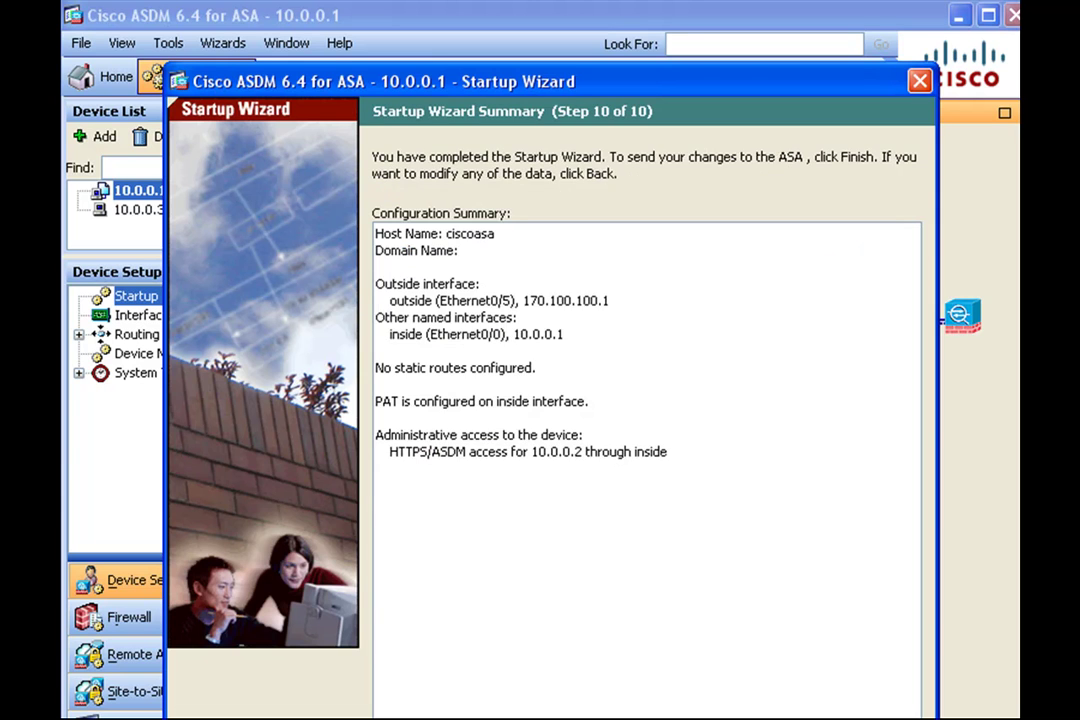